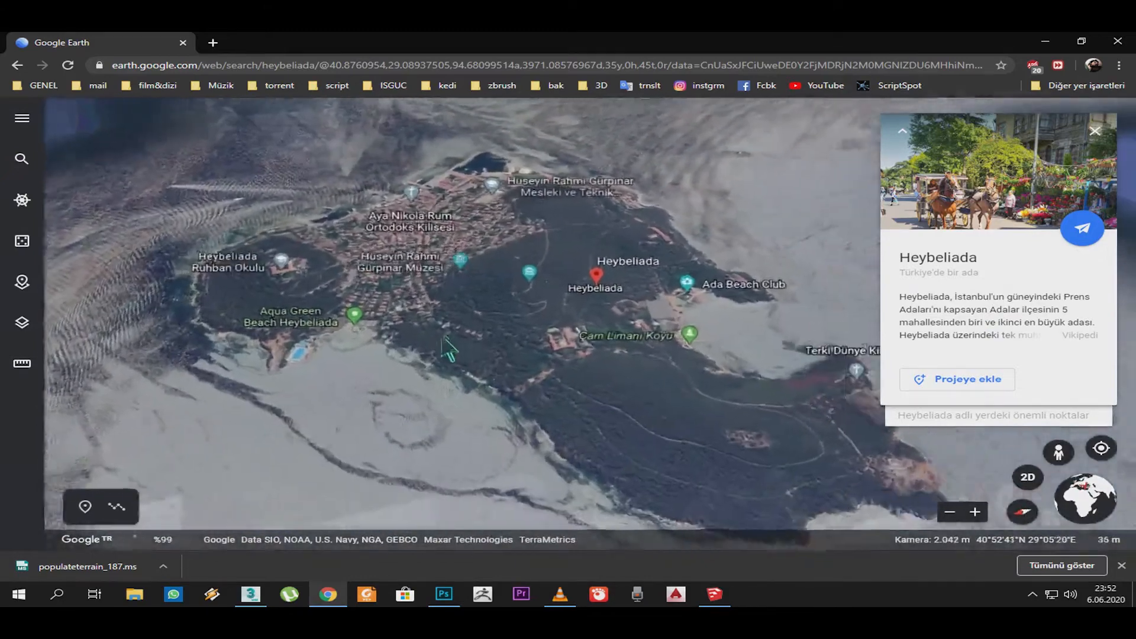
Examine Heybeliada's hills, settlement and Çam Limanı bay in Google Earth, and close the browser window.
scroll(482, 384, "up", 5)
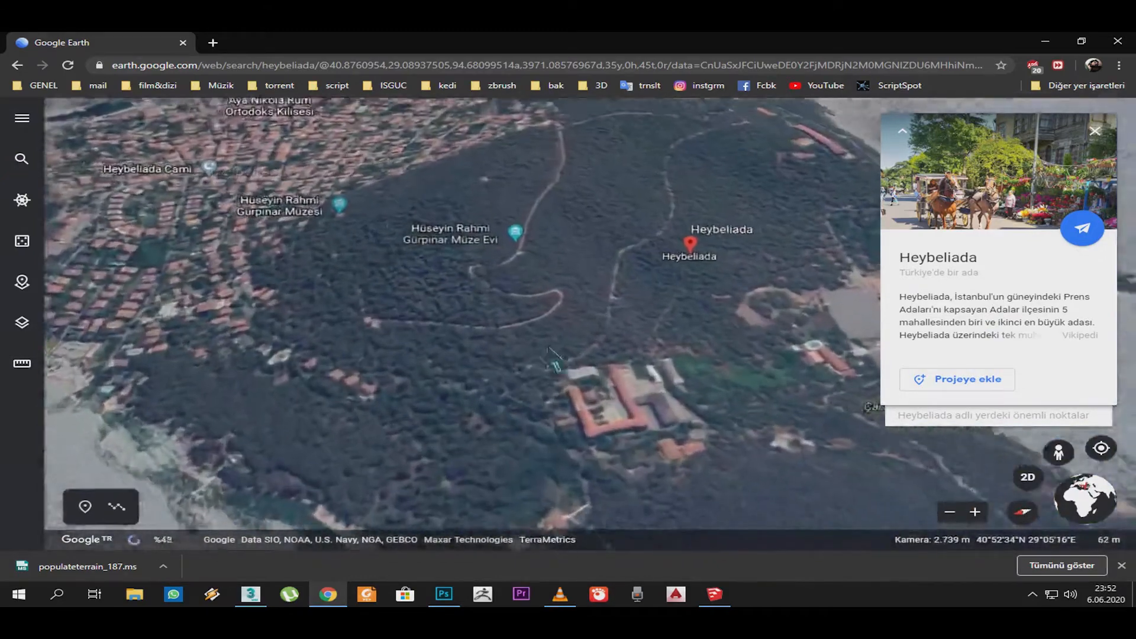
left_click_drag(840, 351, 519, 366)
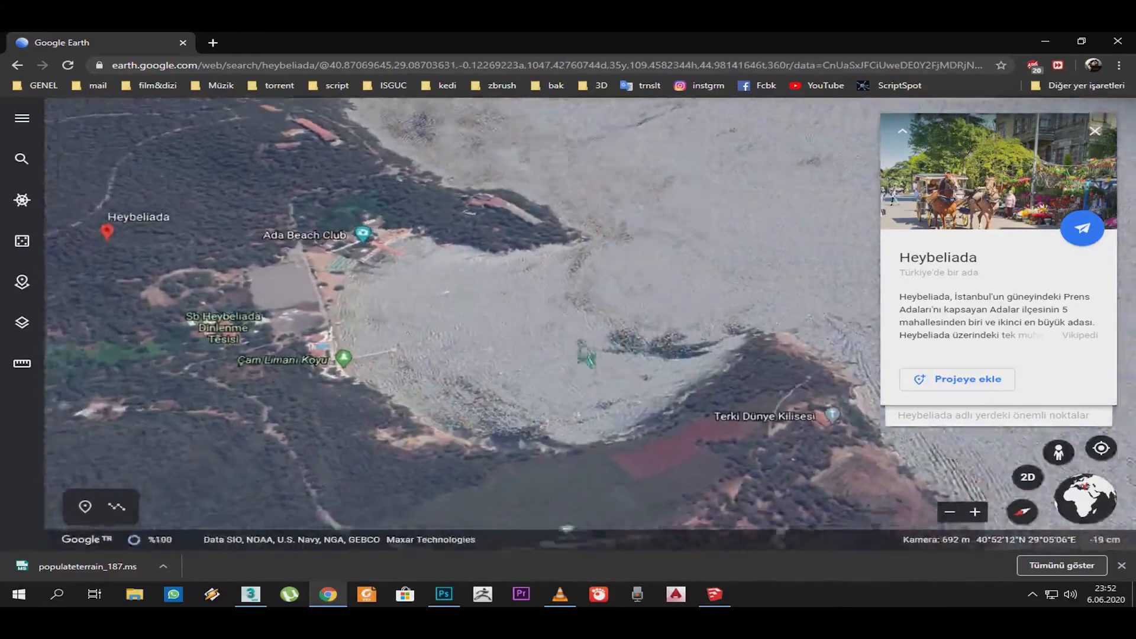
scroll(485, 390, "down", 3)
left_click_drag(378, 391, 570, 401)
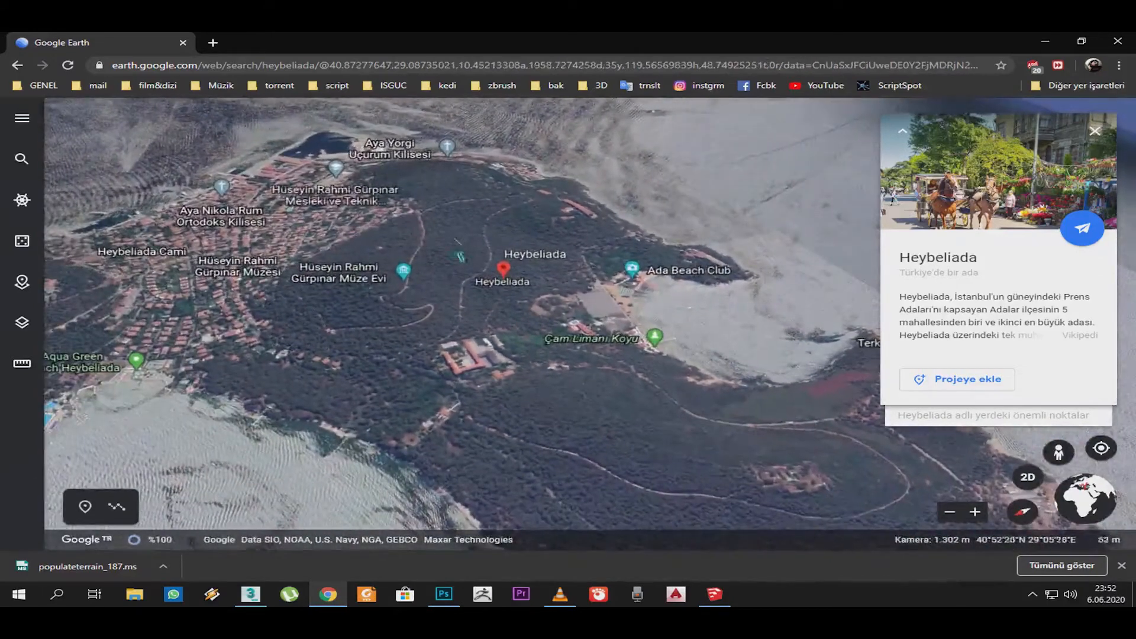
left_click(1118, 41)
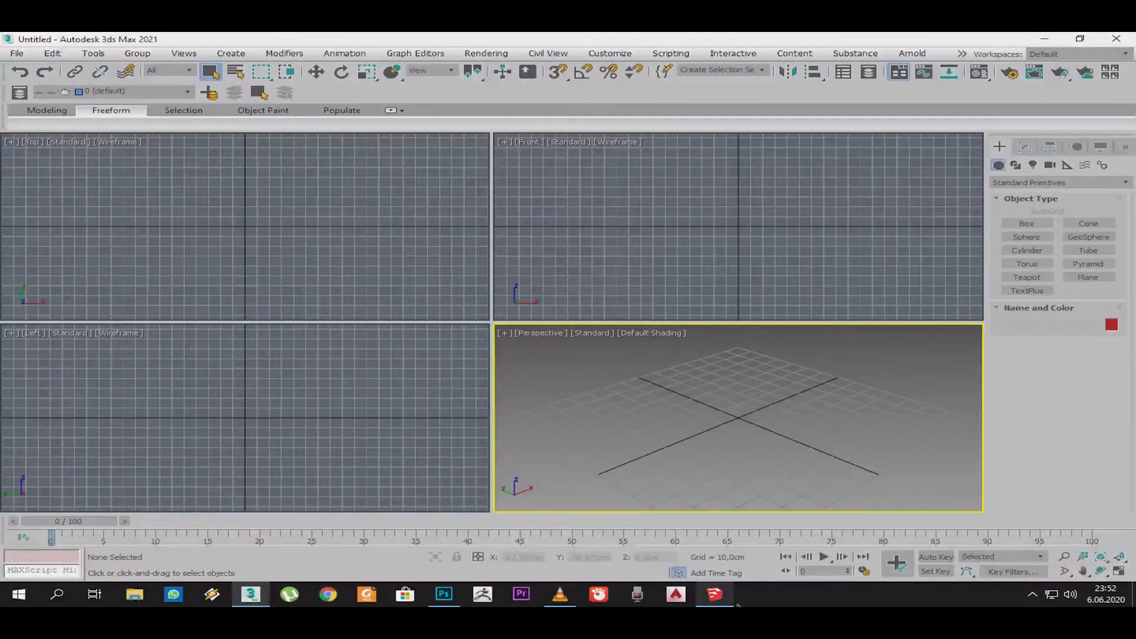
Open SketchUp, create a new model from the Simple Meters template, and delete the default human figure.
mouse_move(737, 601)
left_click(744, 565)
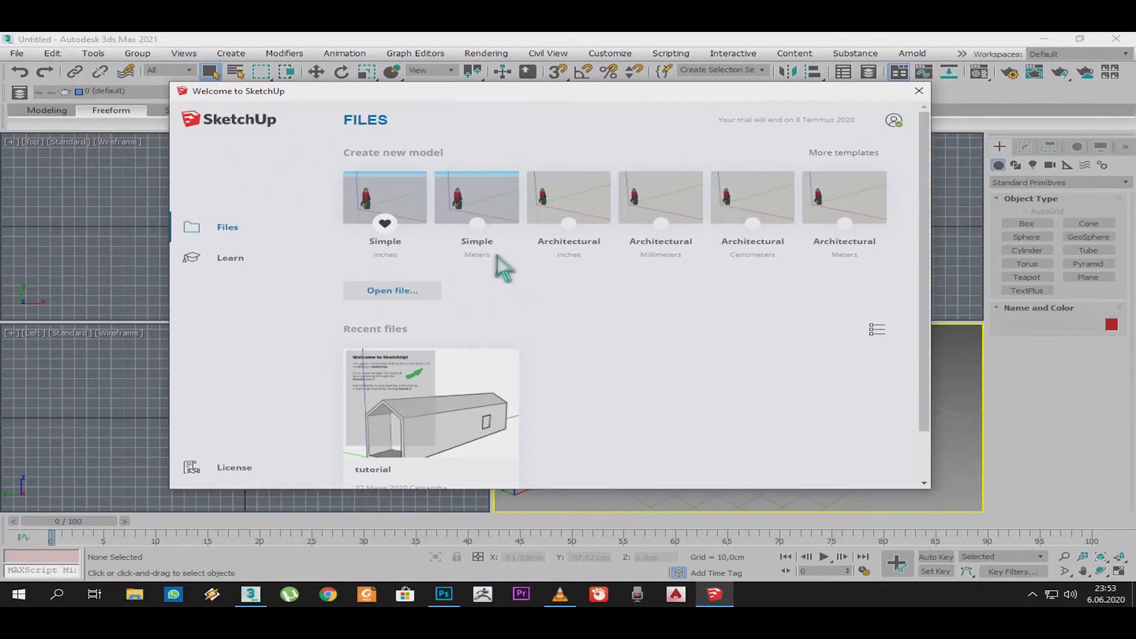
left_click(507, 220)
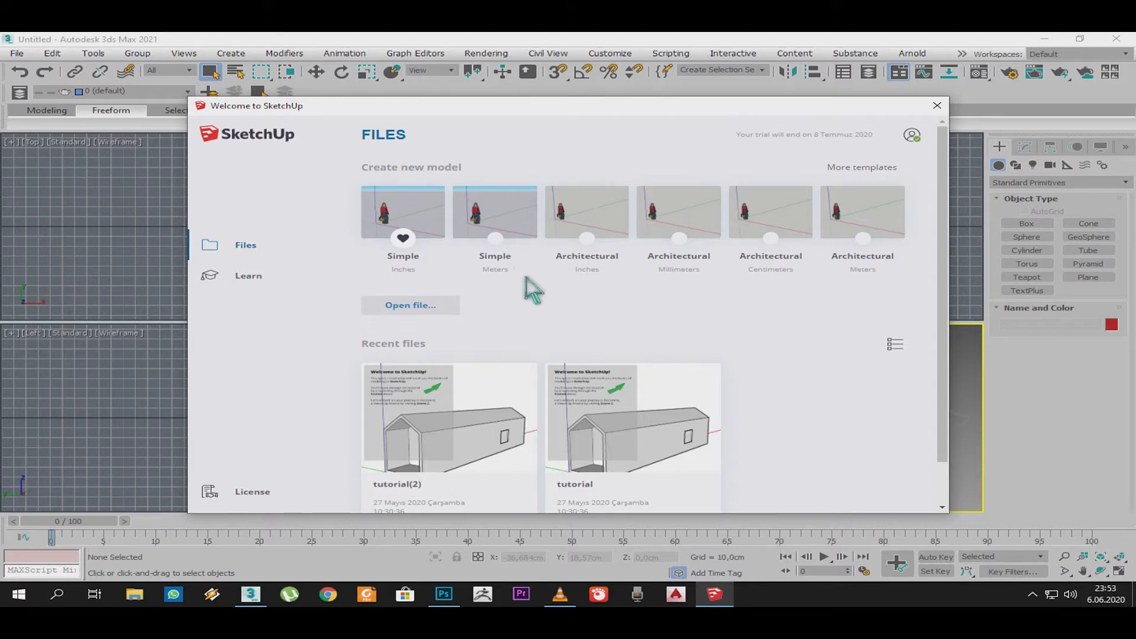
left_click(510, 219)
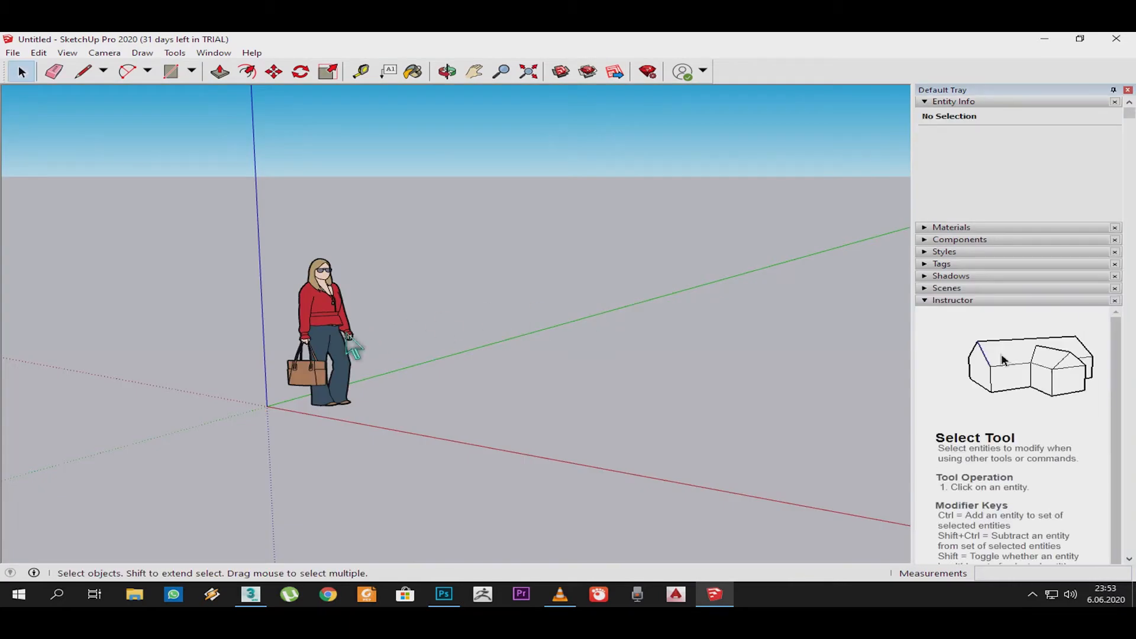
left_click(349, 340)
key("Delete")
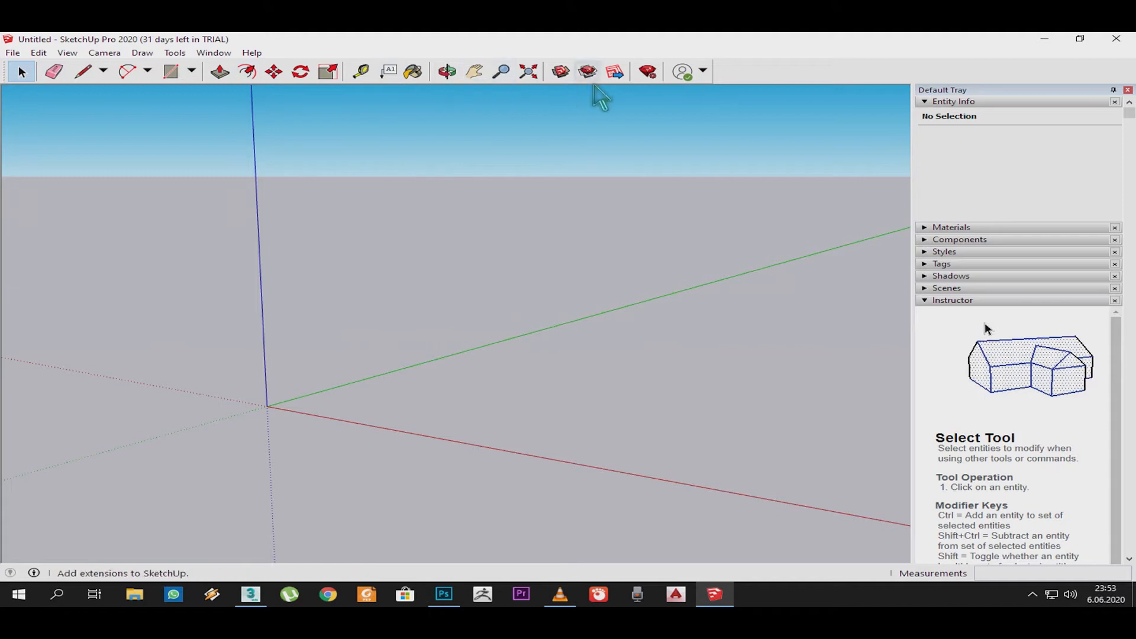
Show the Location tools and search for "heybeliada" on the Add Location map.
right_click(769, 74)
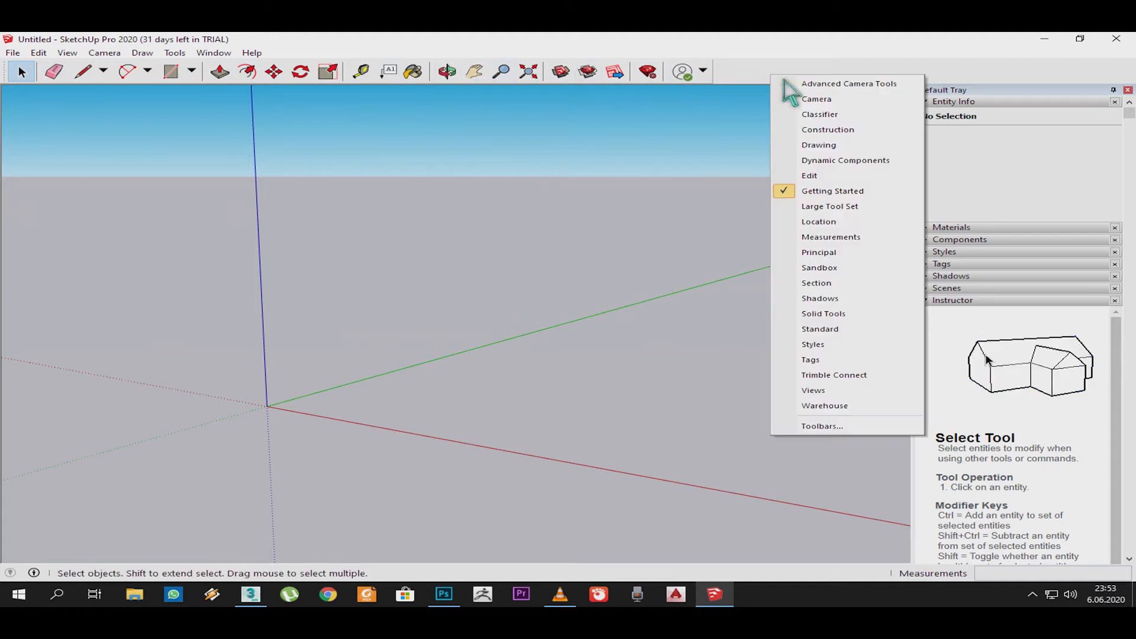
left_click(833, 222)
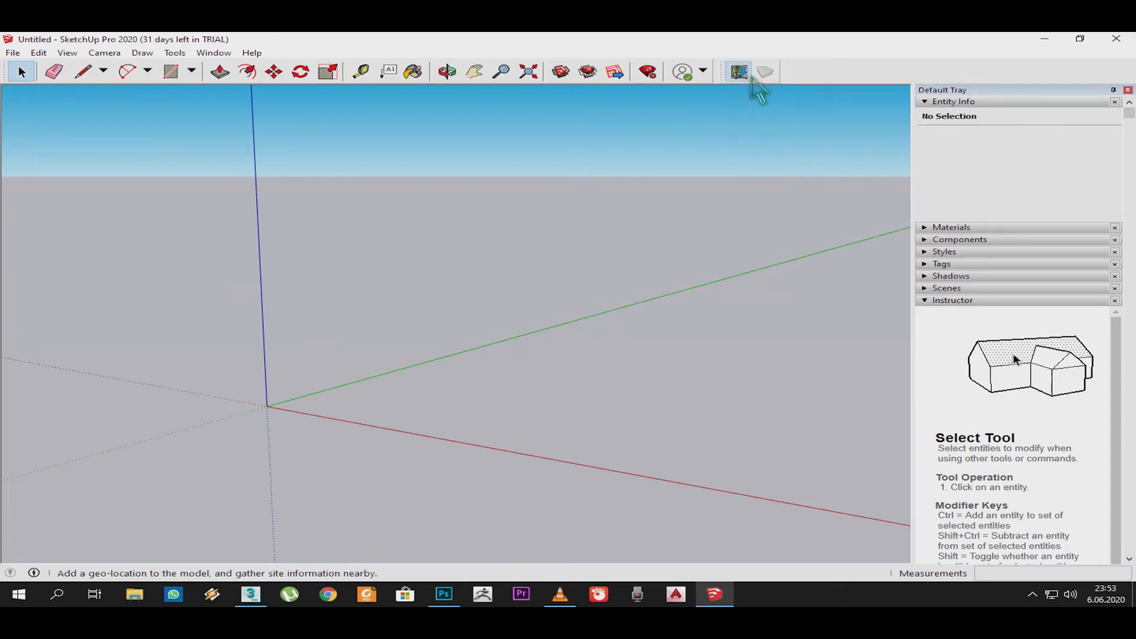
left_click(749, 75)
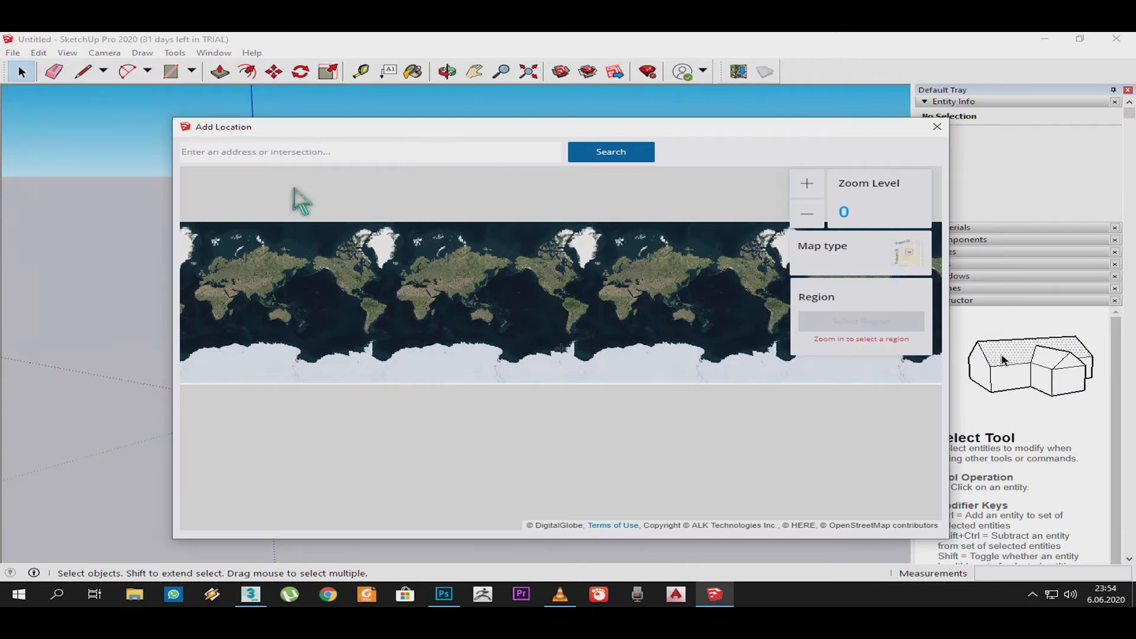
type("heybeliada")
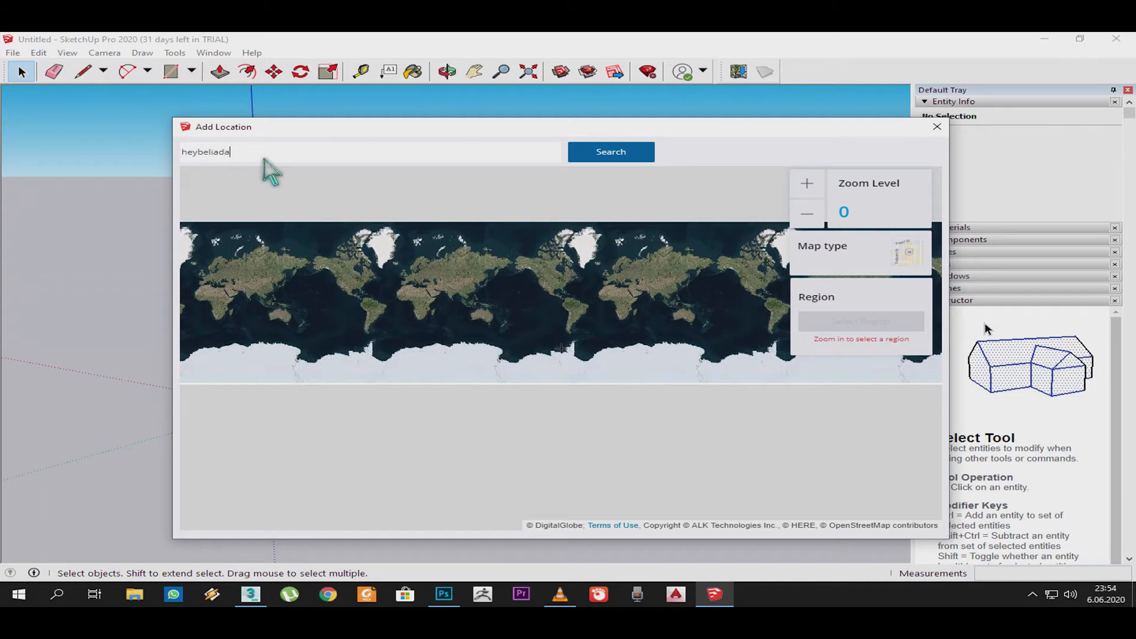
left_click(624, 158)
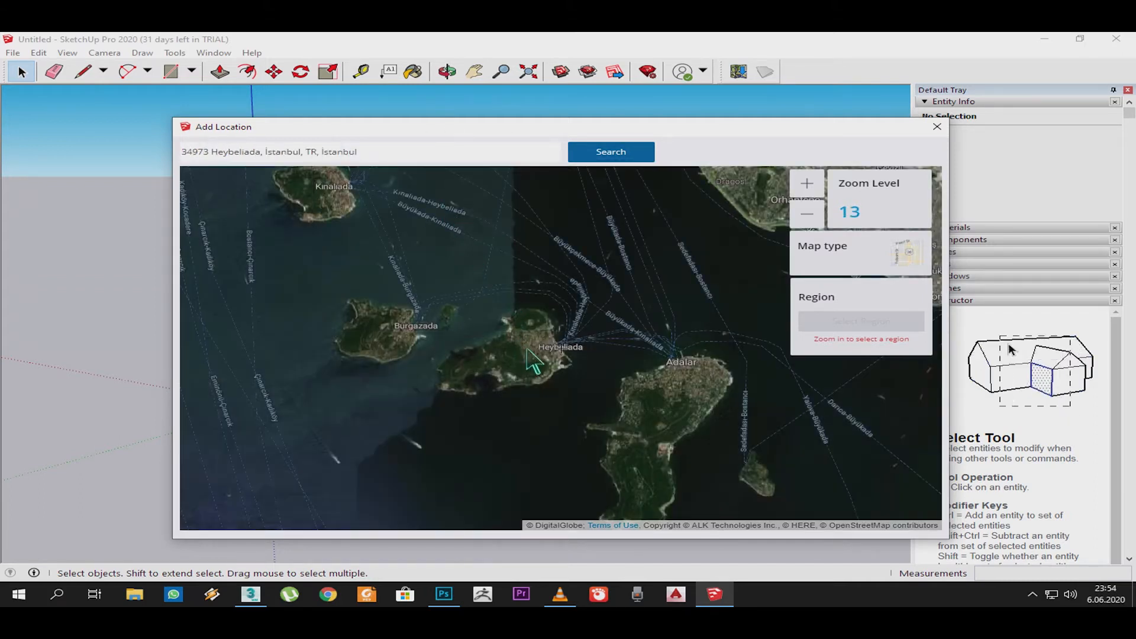
Frame the island's built-up coast along Çam Limanı Yolu Sokak on the location map at zoom level 17.
scroll(581, 388, "up", 1)
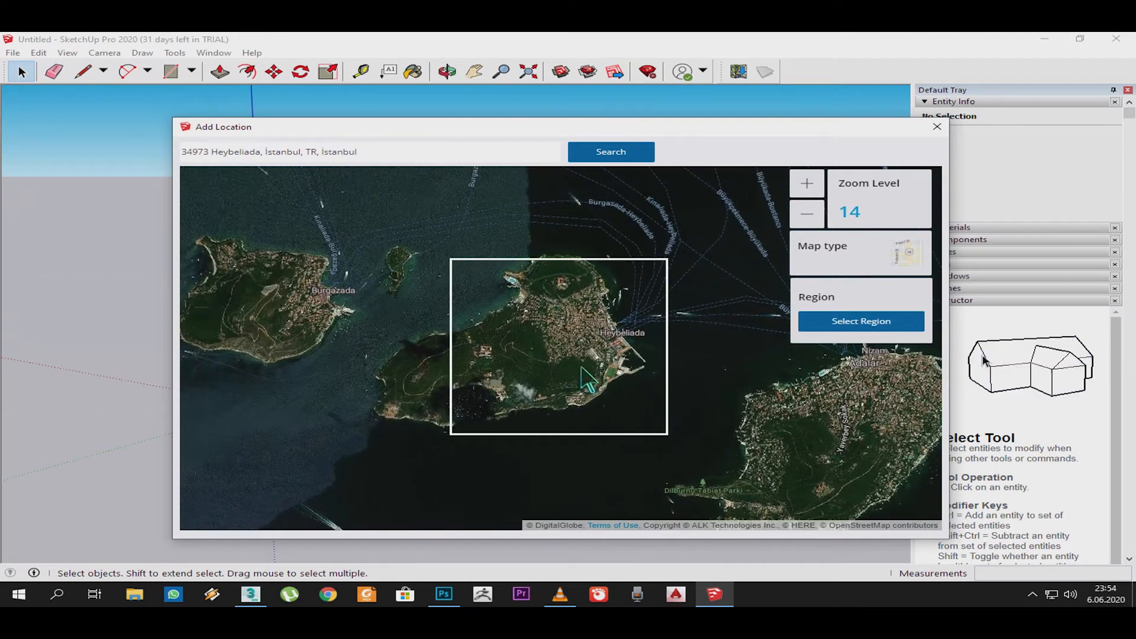
scroll(581, 368, "up", 2)
left_click_drag(563, 362, 460, 411)
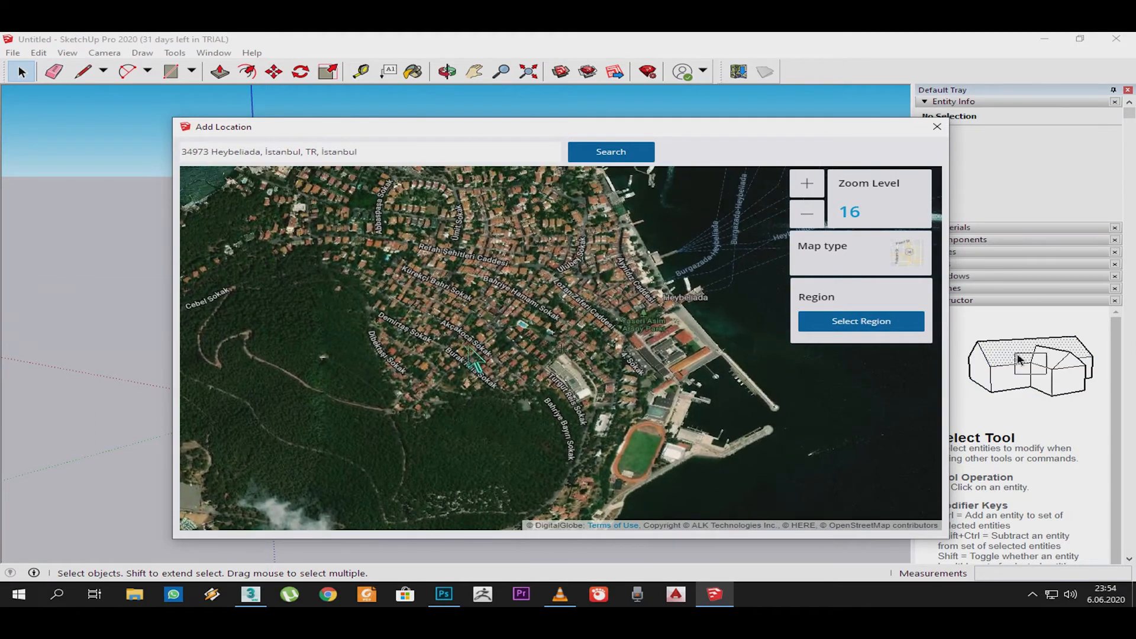
left_click_drag(461, 357, 510, 236)
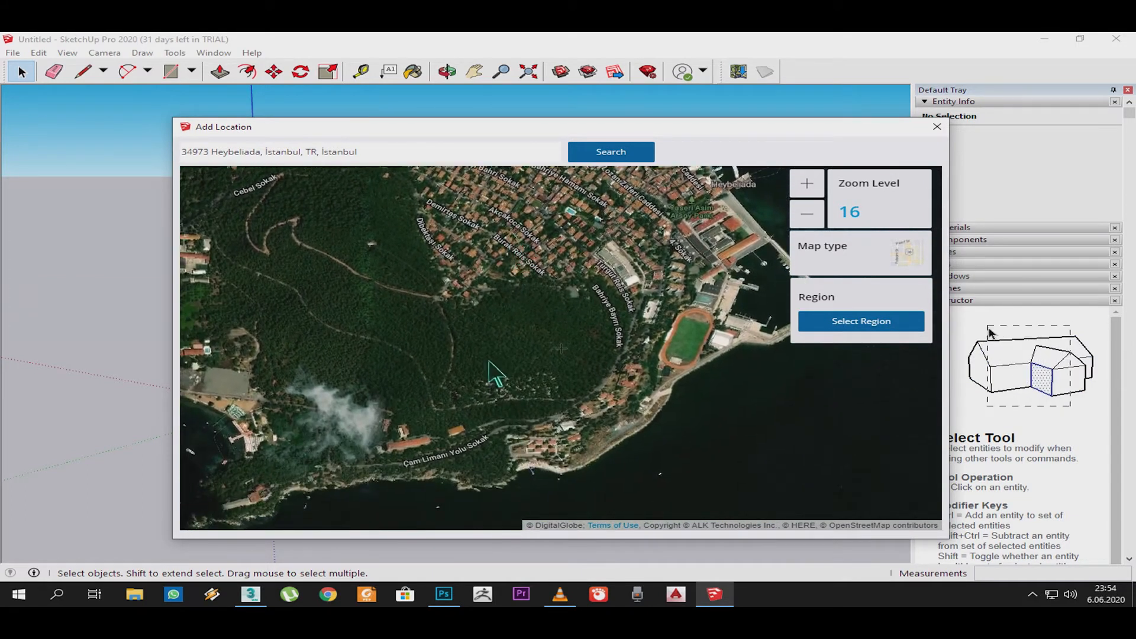
left_click_drag(508, 356, 558, 331)
scroll(552, 396, "up", 2)
left_click_drag(603, 385, 431, 309)
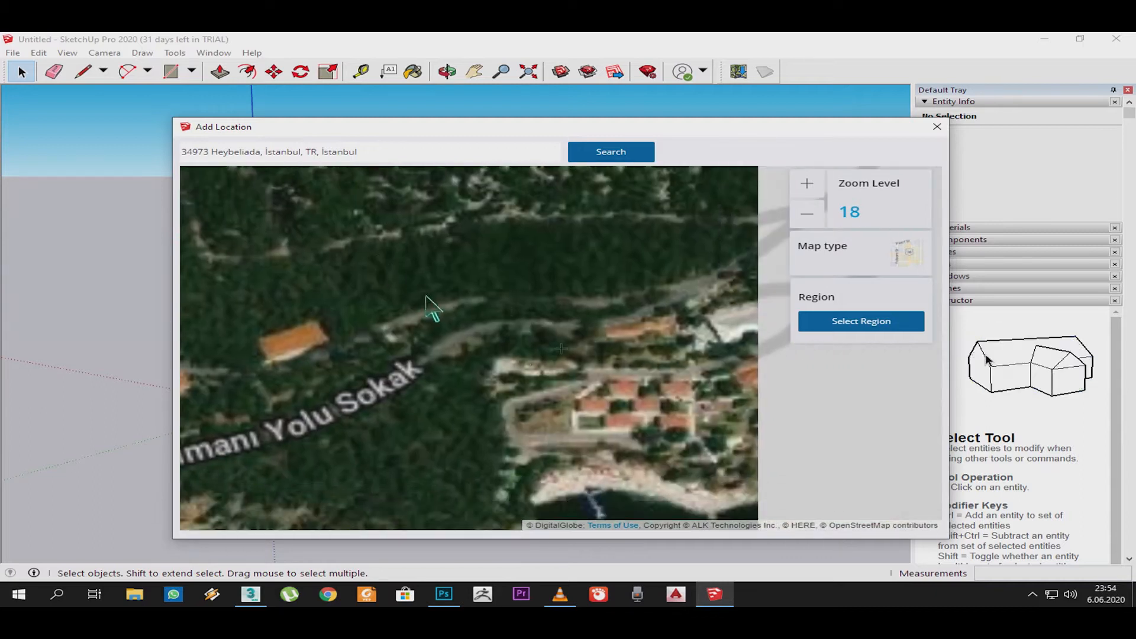
left_click_drag(483, 343, 419, 324)
scroll(521, 364, "down", 1)
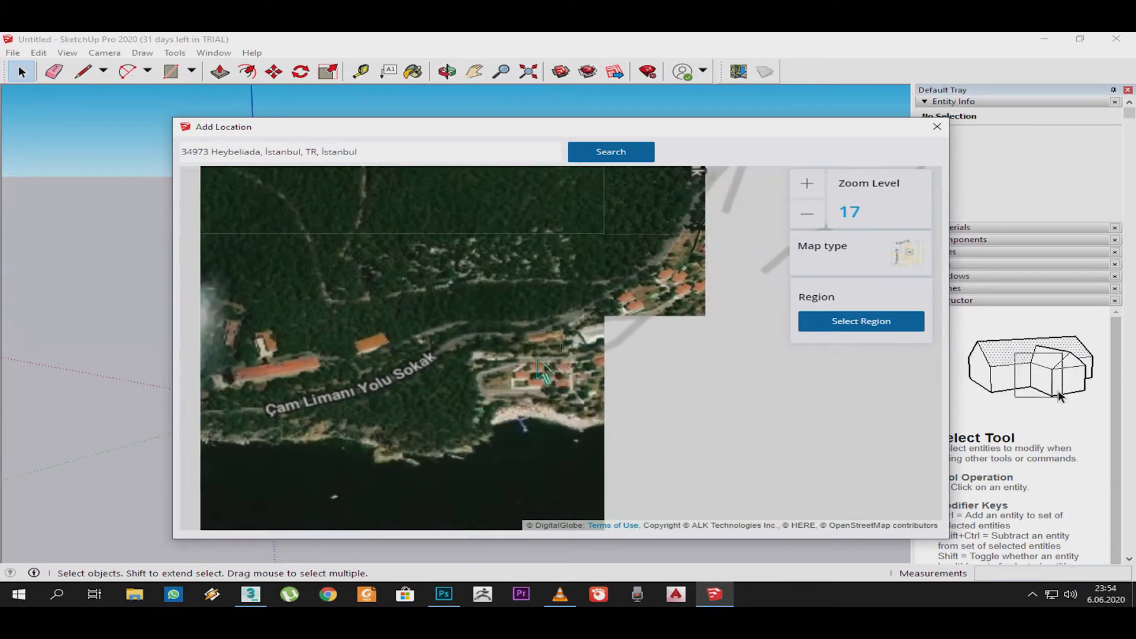
left_click_drag(553, 355, 527, 332)
left_click_drag(467, 359, 500, 362)
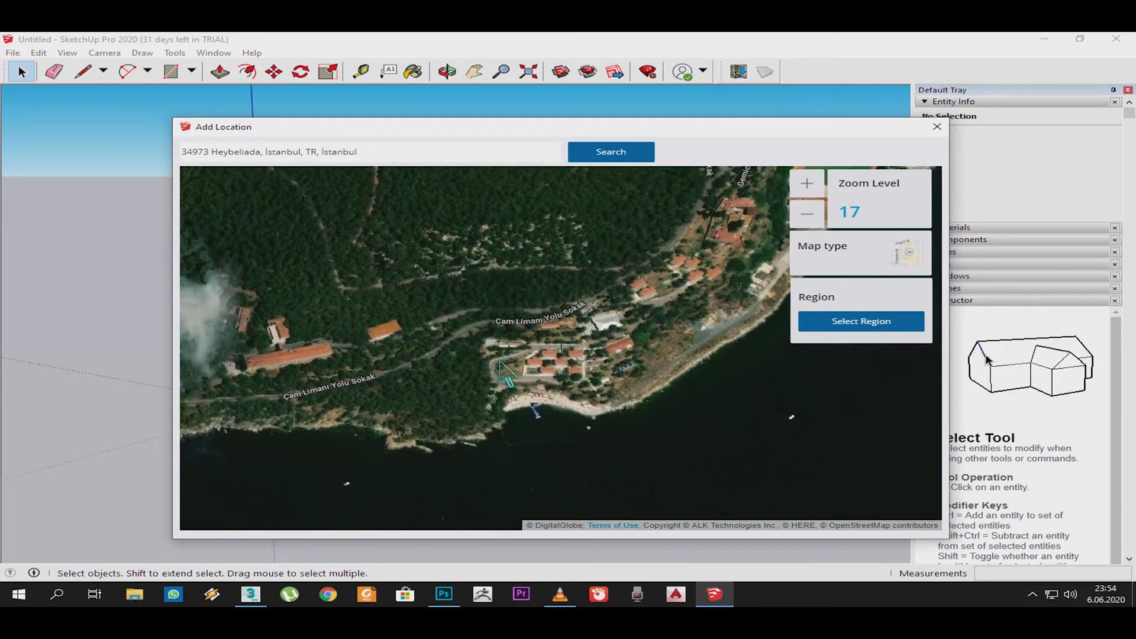
Select a region stretched to nearly the whole visible map and import it into the model.
left_click(881, 324)
left_click_drag(231, 208, 192, 175)
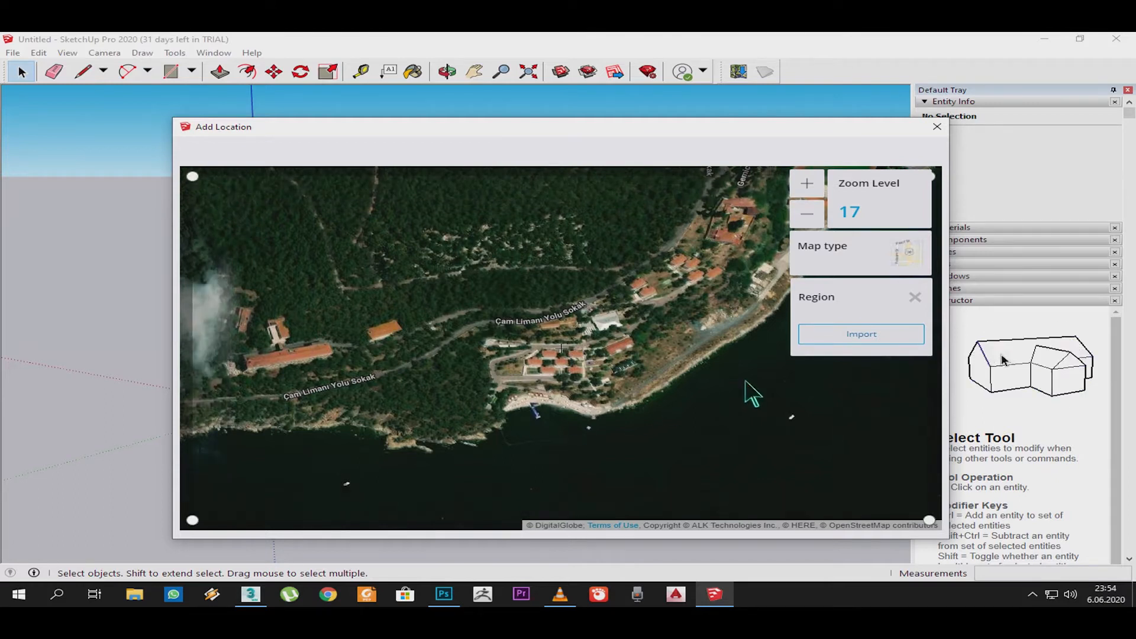
left_click(882, 336)
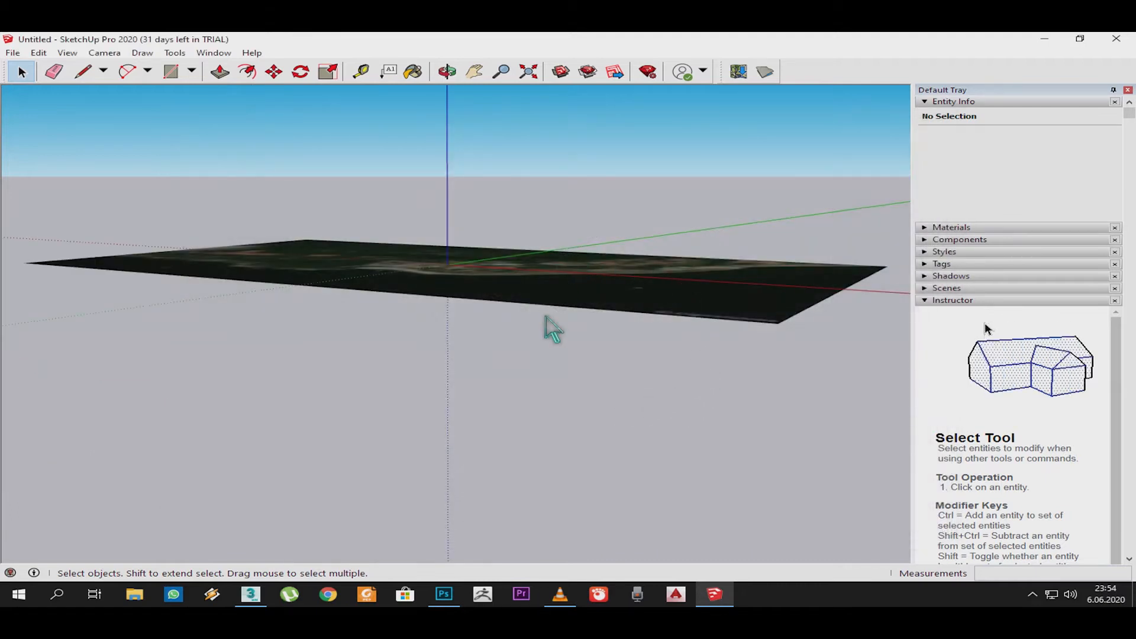
Turn on the terrain relief for the imported location image and inspect it from another angle.
middle_click_drag(555, 353, 232, 458)
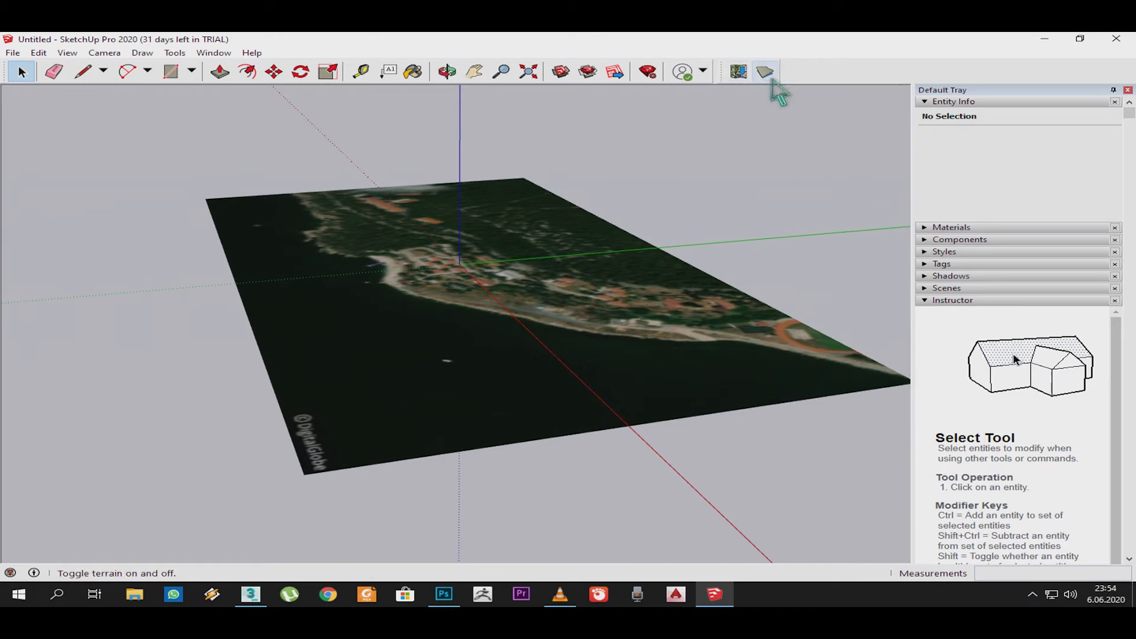
left_click(774, 75)
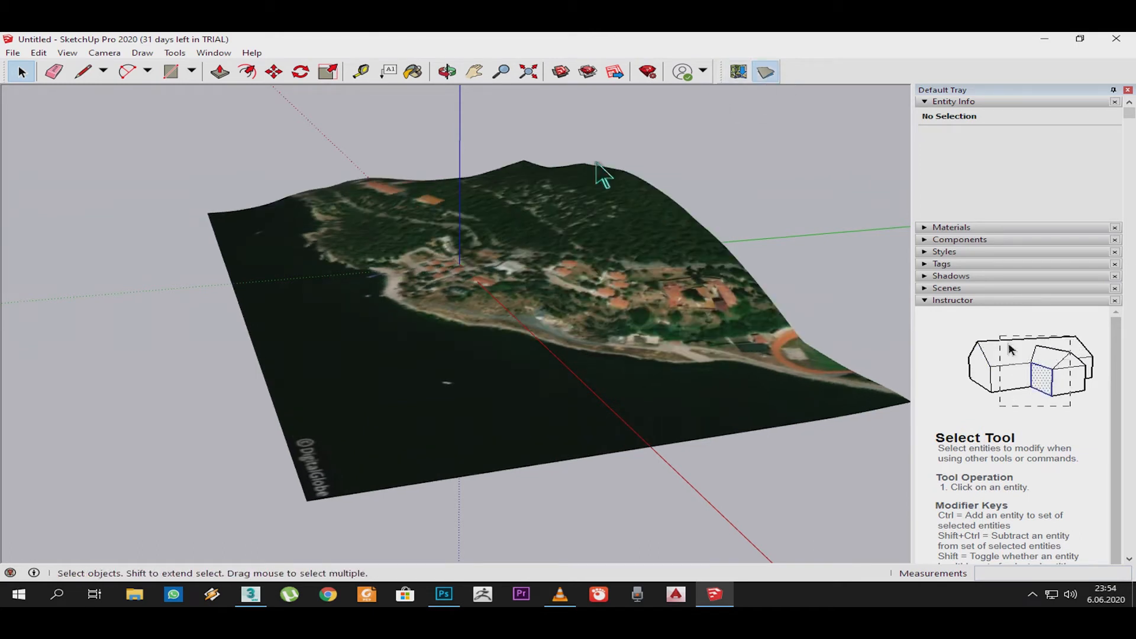
middle_click_drag(197, 392, 613, 307)
Select the terrain group and set up a 3DS model export named "heybeli-export" in the desktop's Arazi_Tutorial folder.
left_click(612, 307)
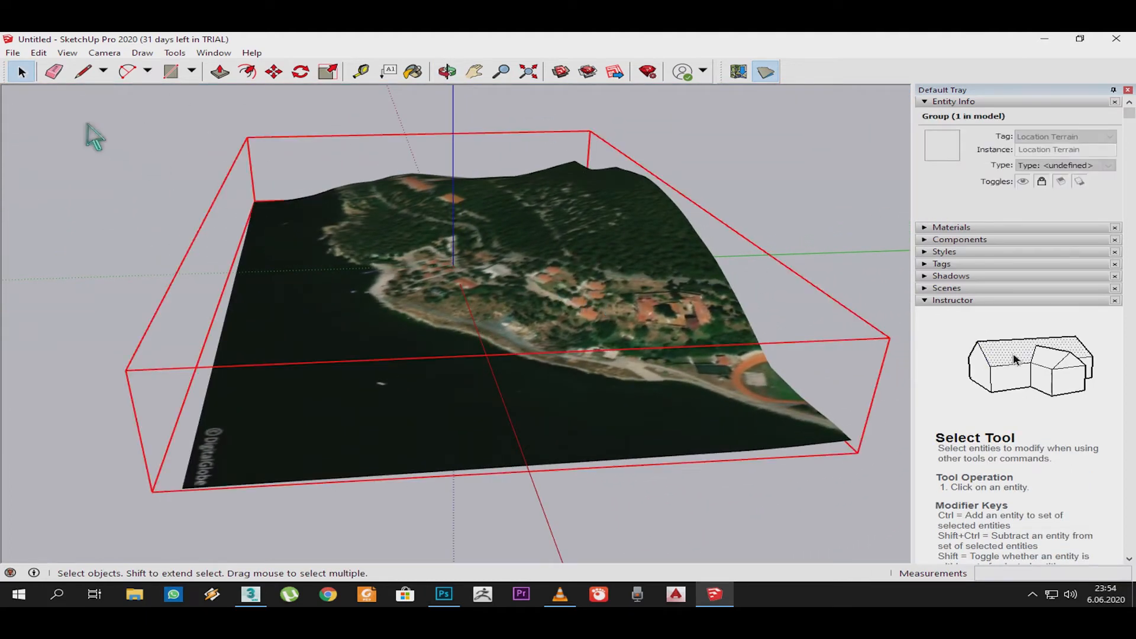
left_click(13, 53)
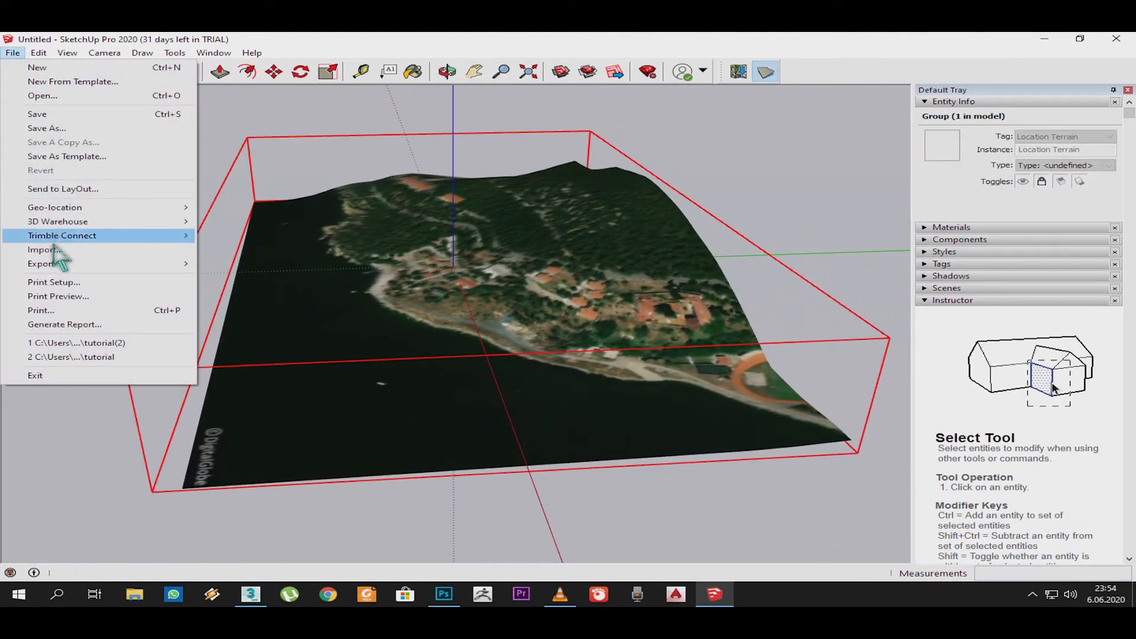
mouse_move(65, 265)
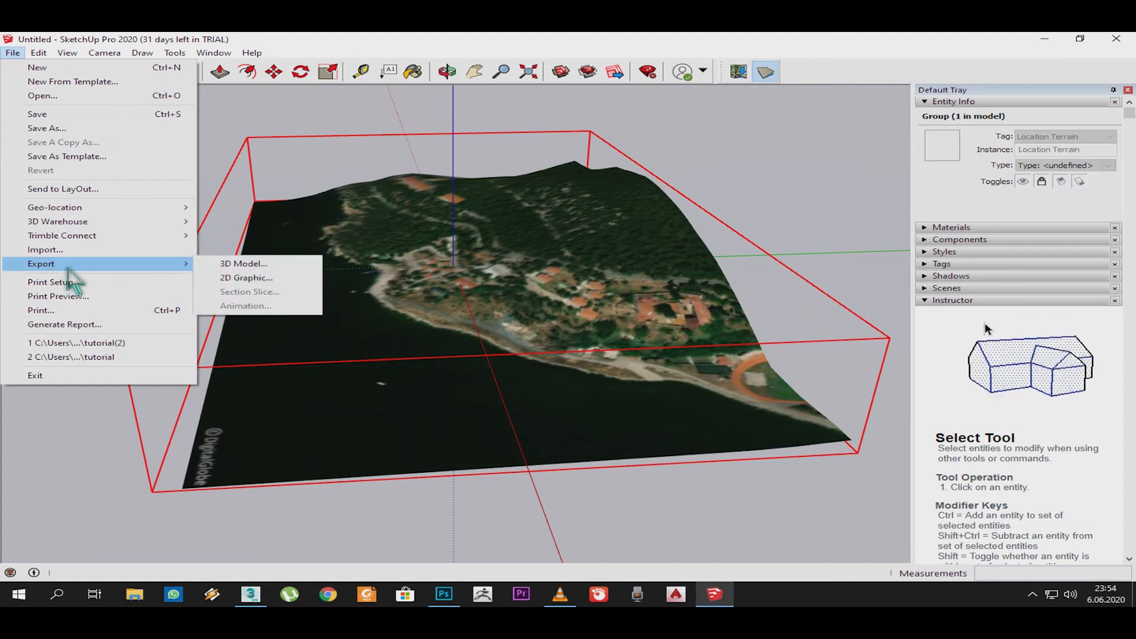
left_click(266, 267)
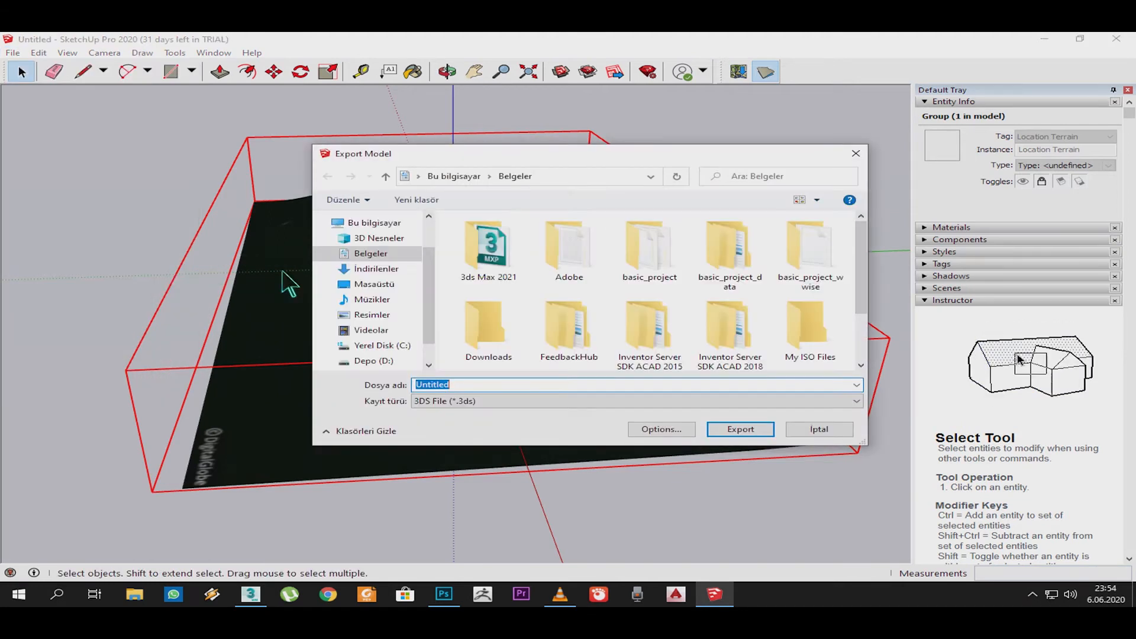
left_click(385, 285)
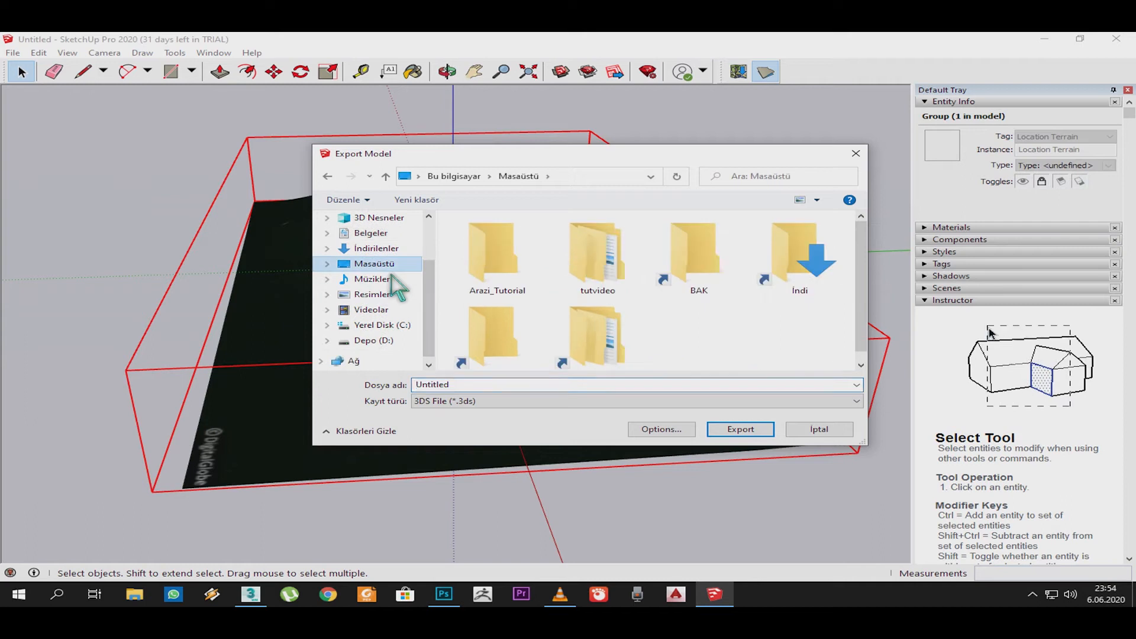
double_click(535, 283)
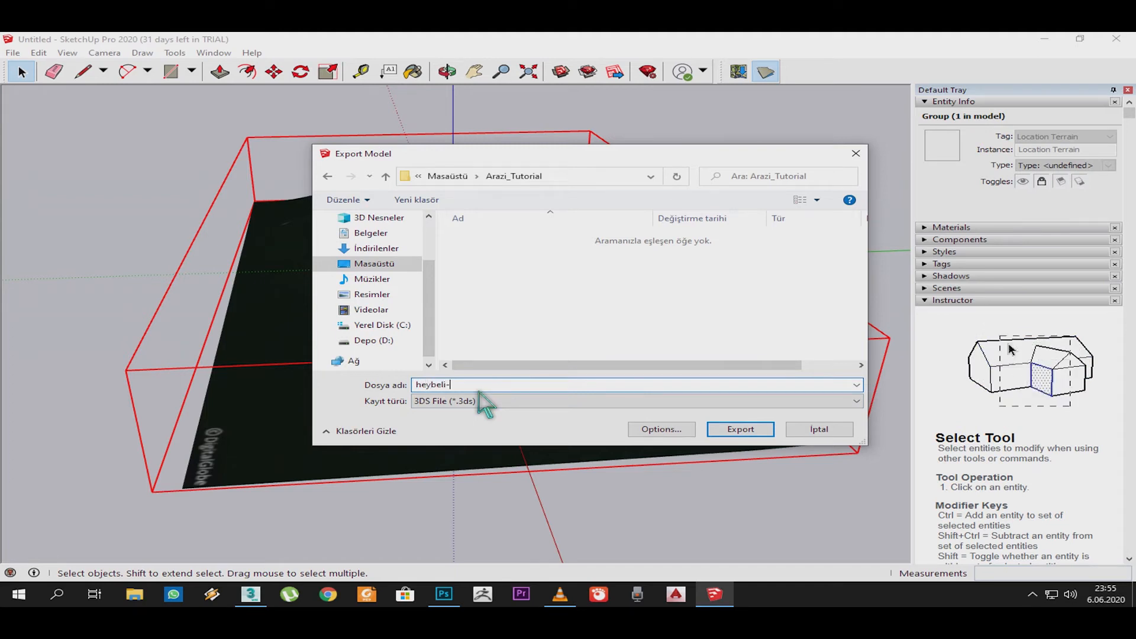
type("xport")
Export the selected terrain as 3DS with texture maps enabled and centimetre scale, and return to 3ds Max.
left_click(675, 431)
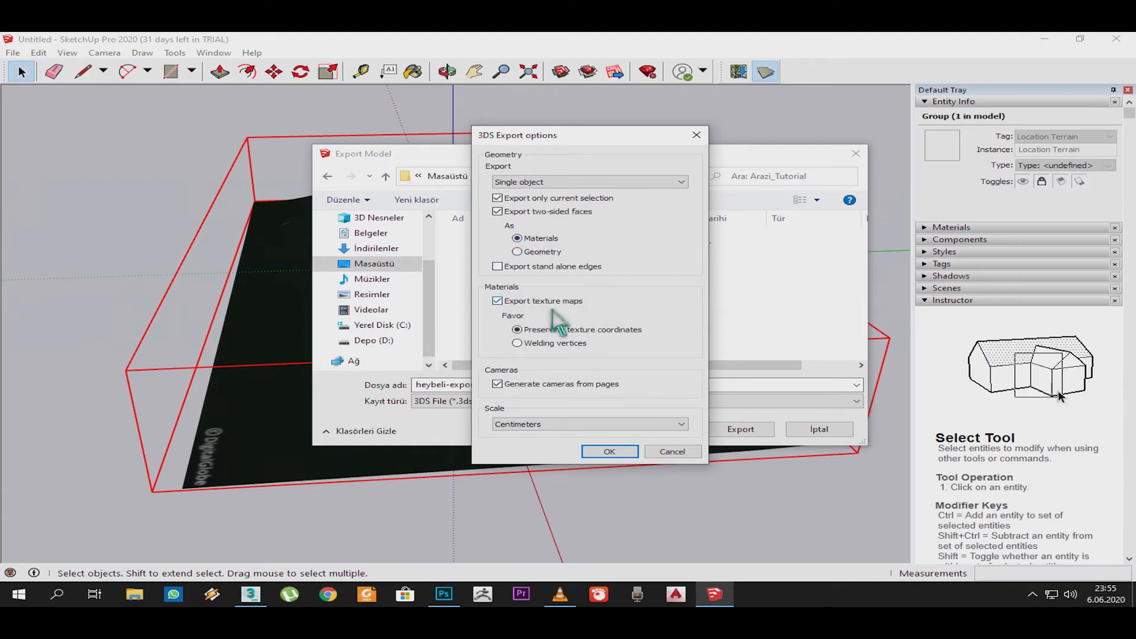
left_click(511, 304)
left_click(510, 304)
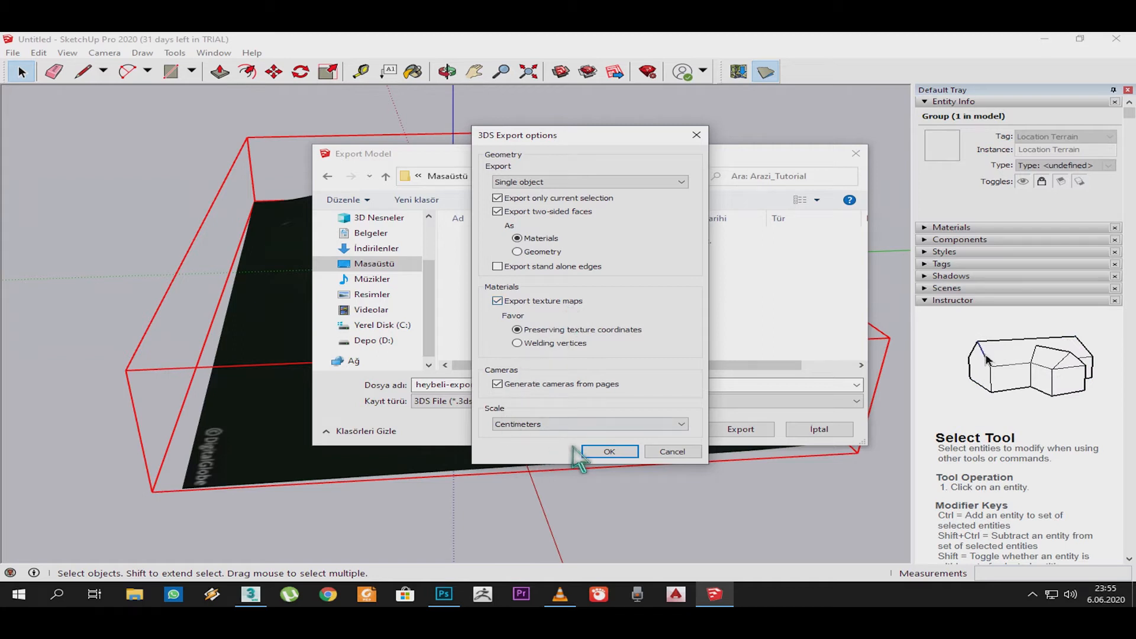
left_click(624, 455)
left_click(739, 431)
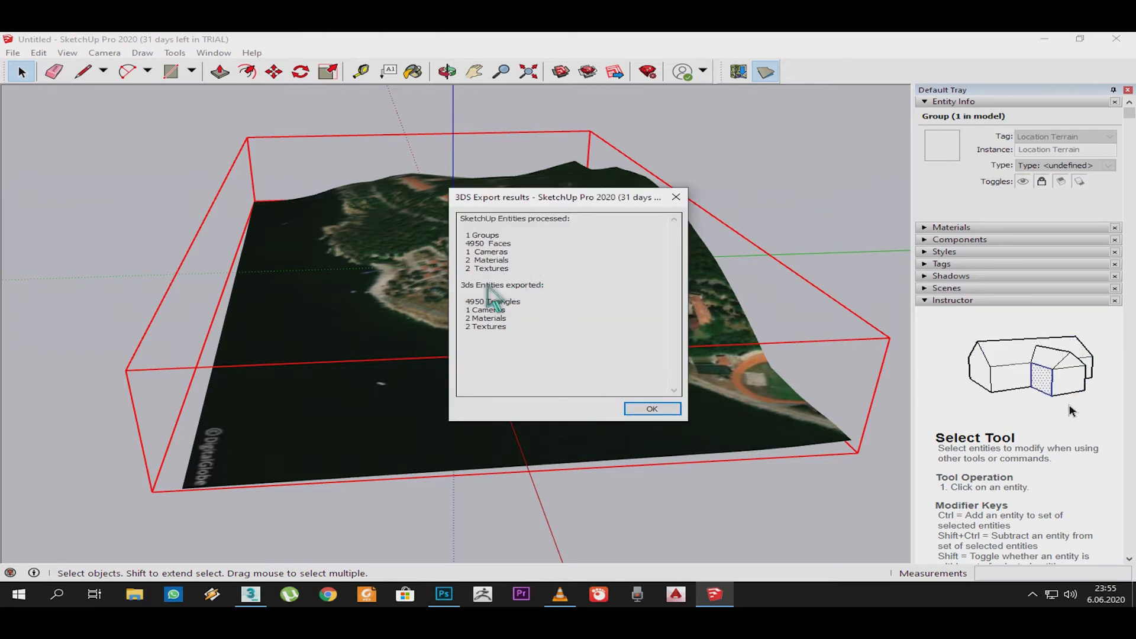
double_click(491, 269)
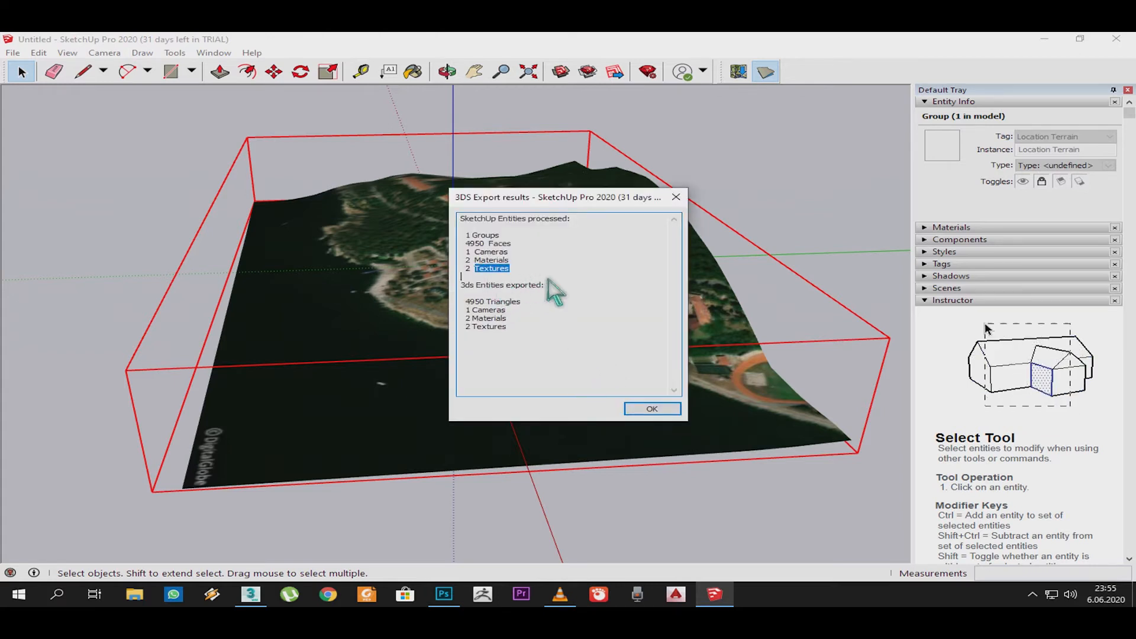
left_click(653, 409)
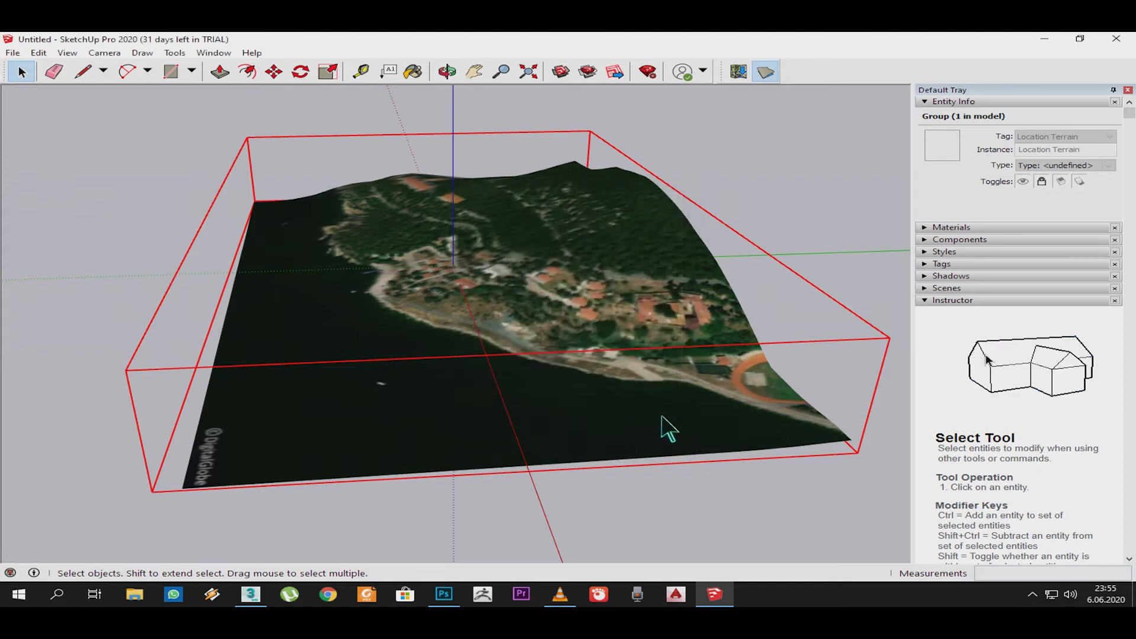
left_click(1056, 43)
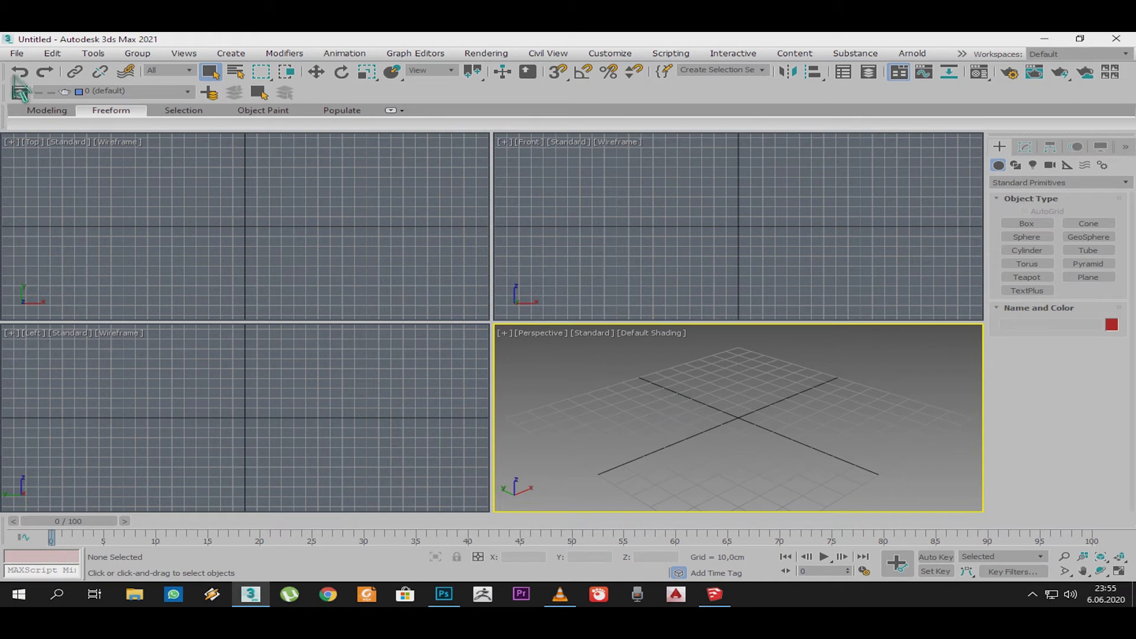
Import heybeli-export from the desktop's Arazi_Tutorial folder, merging it with the current scene and converting units.
left_click(17, 54)
mouse_move(46, 231)
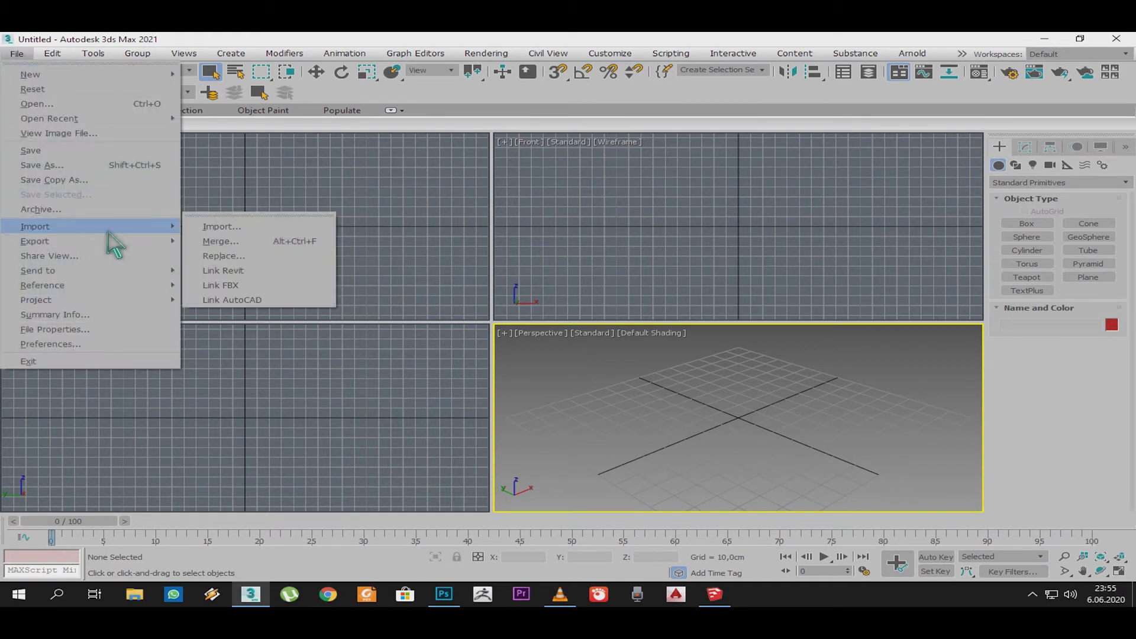
left_click(253, 229)
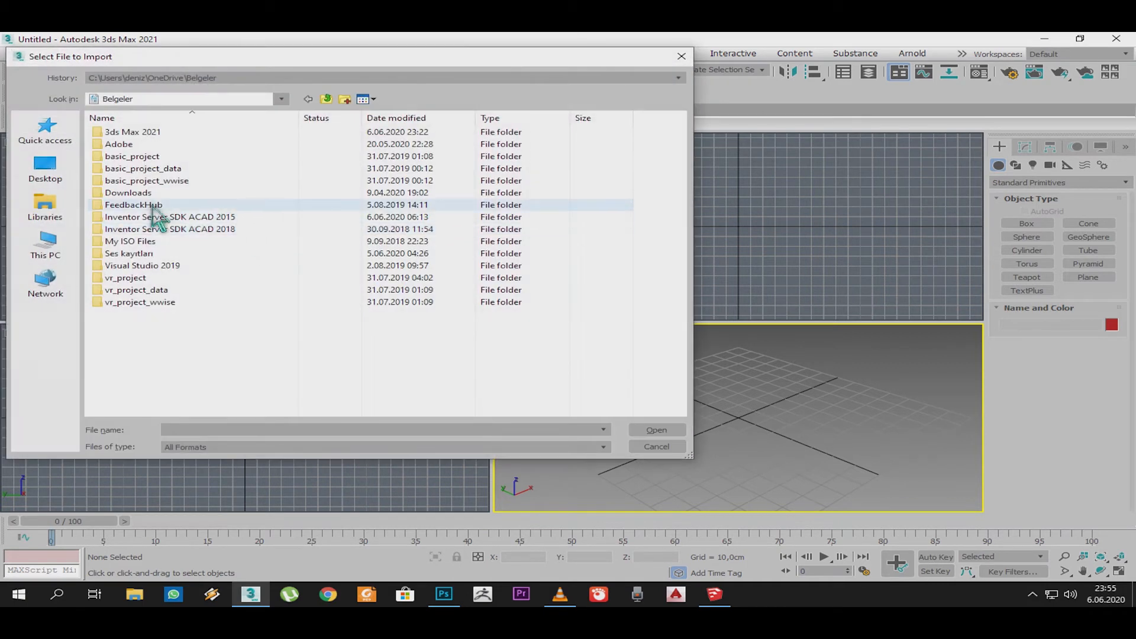
left_click(71, 184)
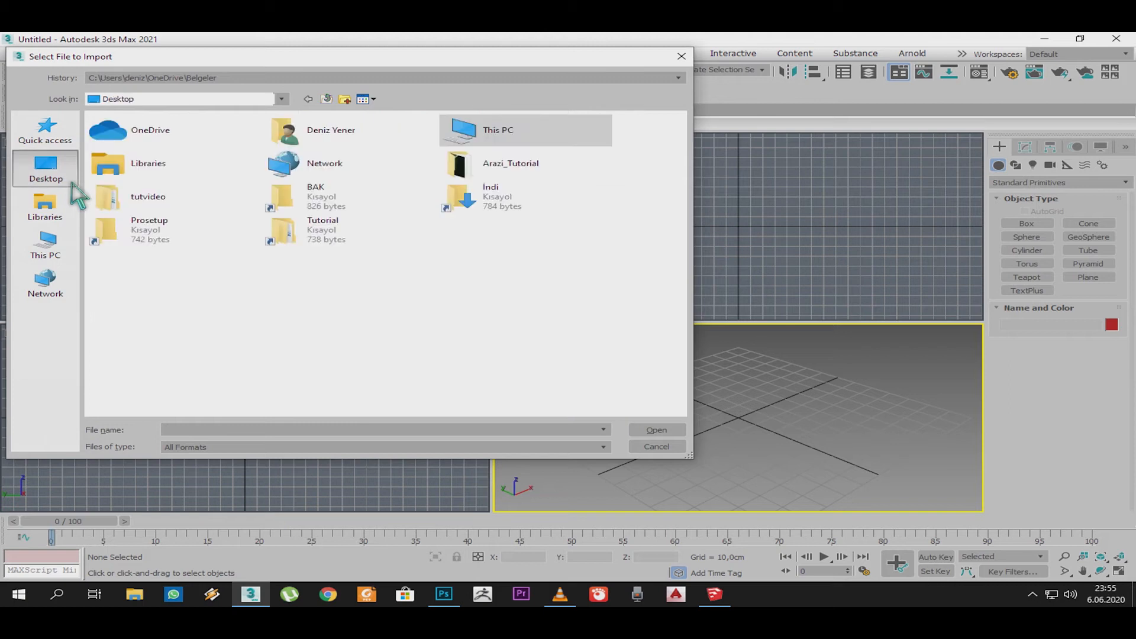
double_click(504, 172)
left_click(155, 157)
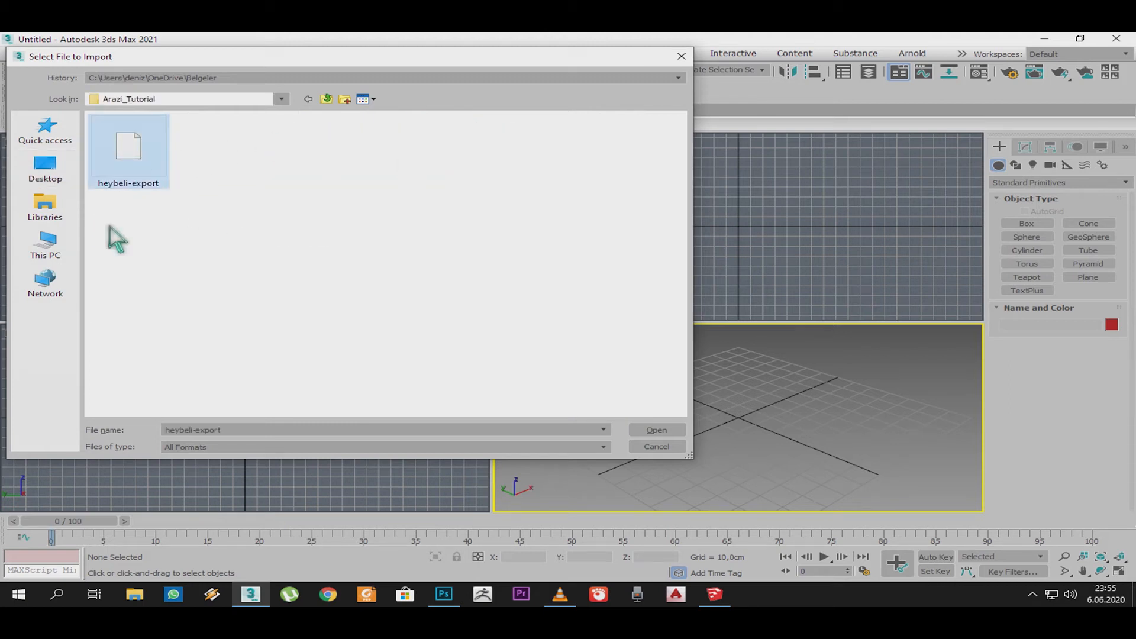
left_click(656, 429)
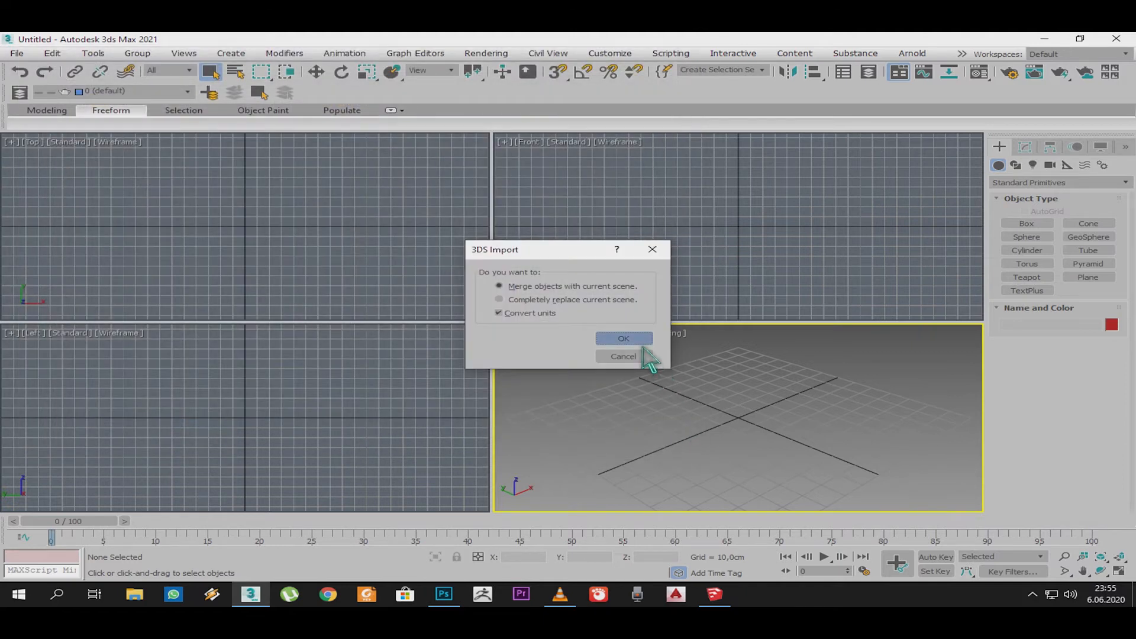
left_click(643, 343)
Maximize the perspective view and delete the camera that came in with the terrain.
left_click(740, 392)
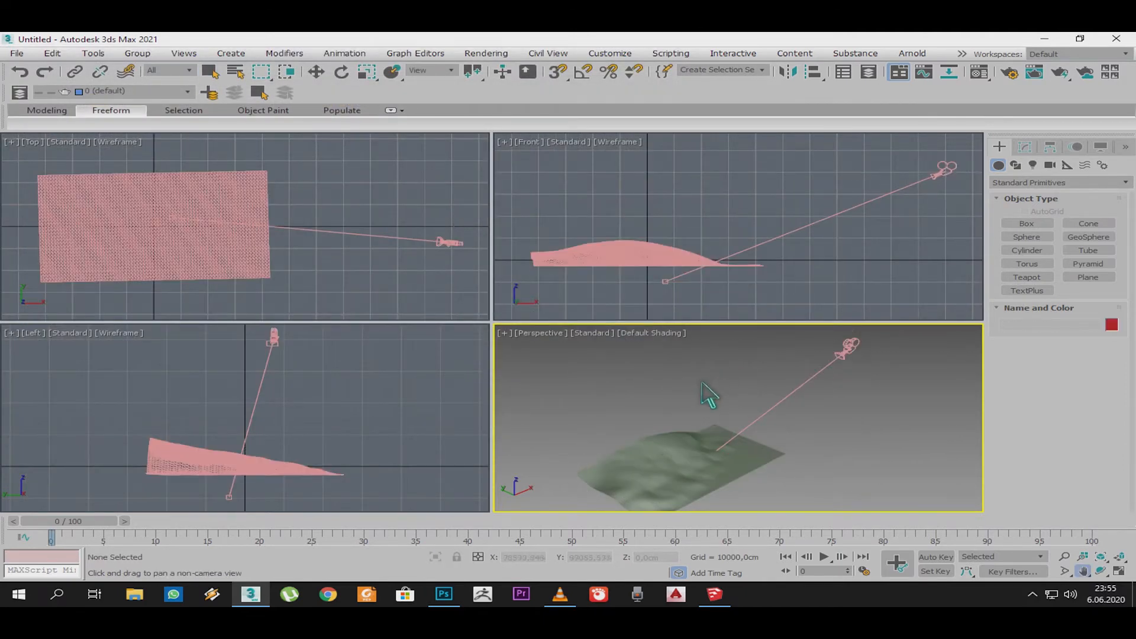
key("alt+w")
key("w")
left_click(690, 189)
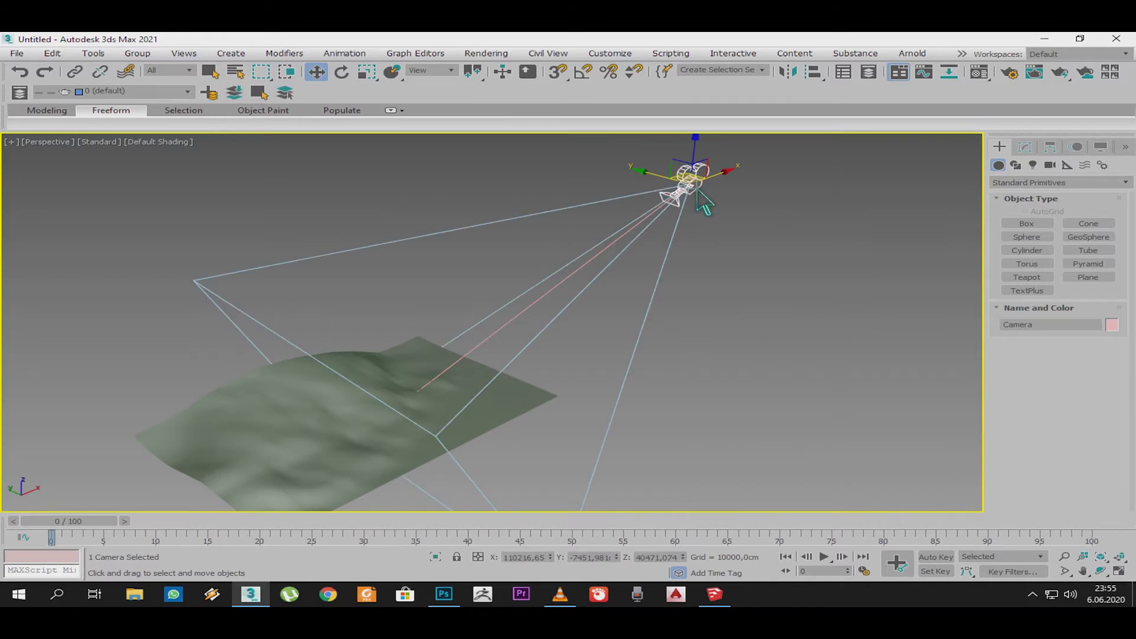
key("Delete")
Select the terrain model and assign it the first sample material, the VRayMtl Material #1.
middle_click_drag(417, 409, 531, 354)
middle_click_drag(531, 354, 515, 376, "alt")
key("w")
left_click(503, 307)
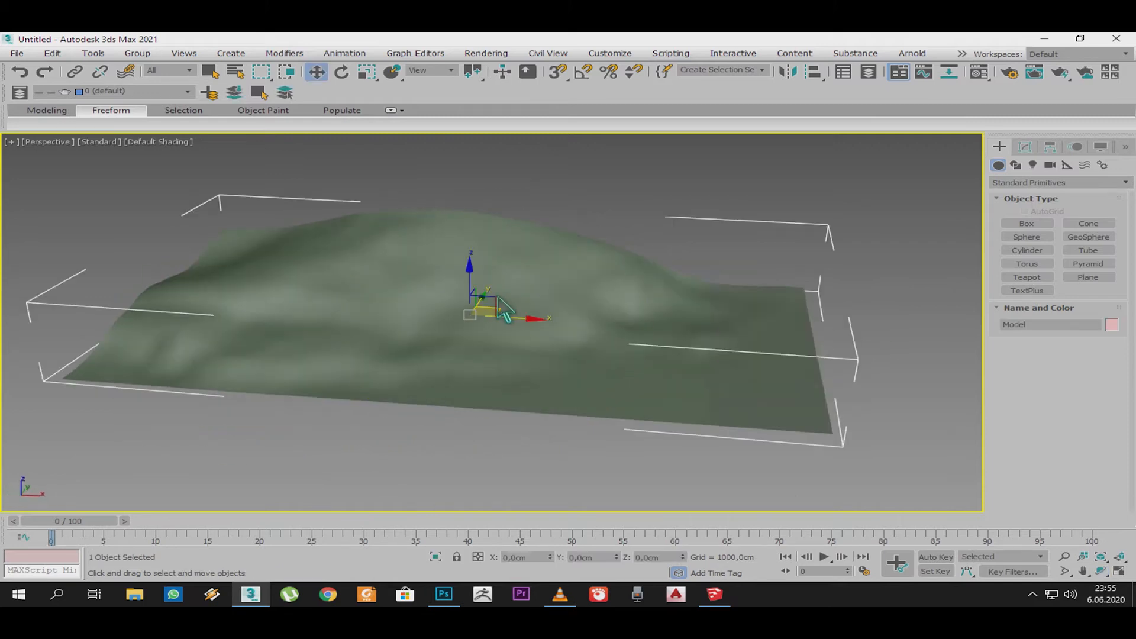
key("m")
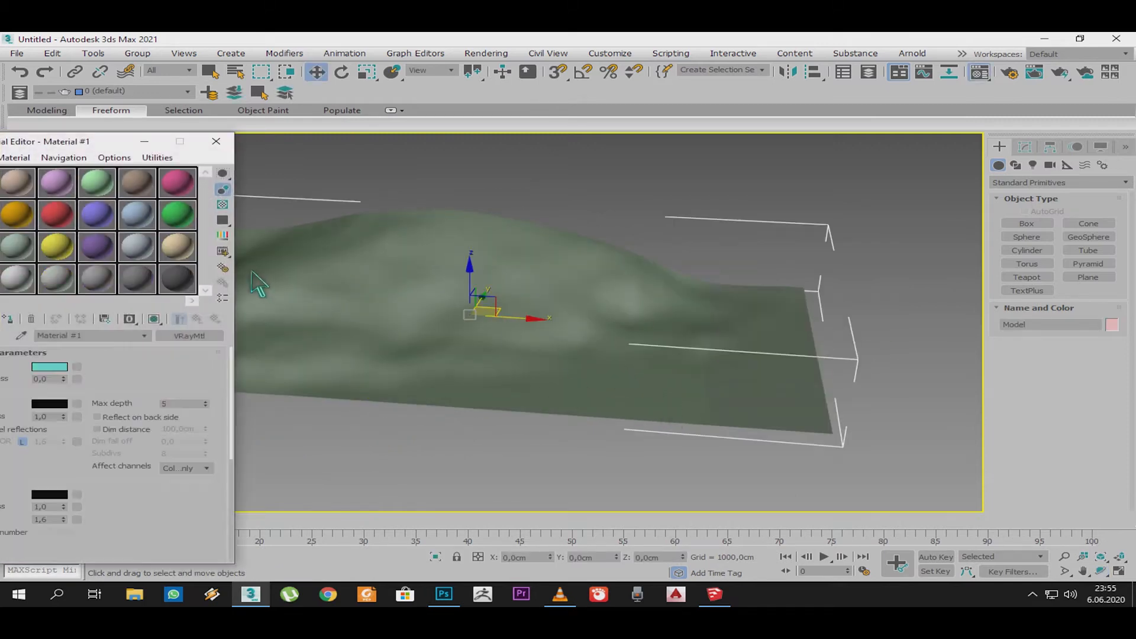
left_click_drag(104, 146, 261, 120)
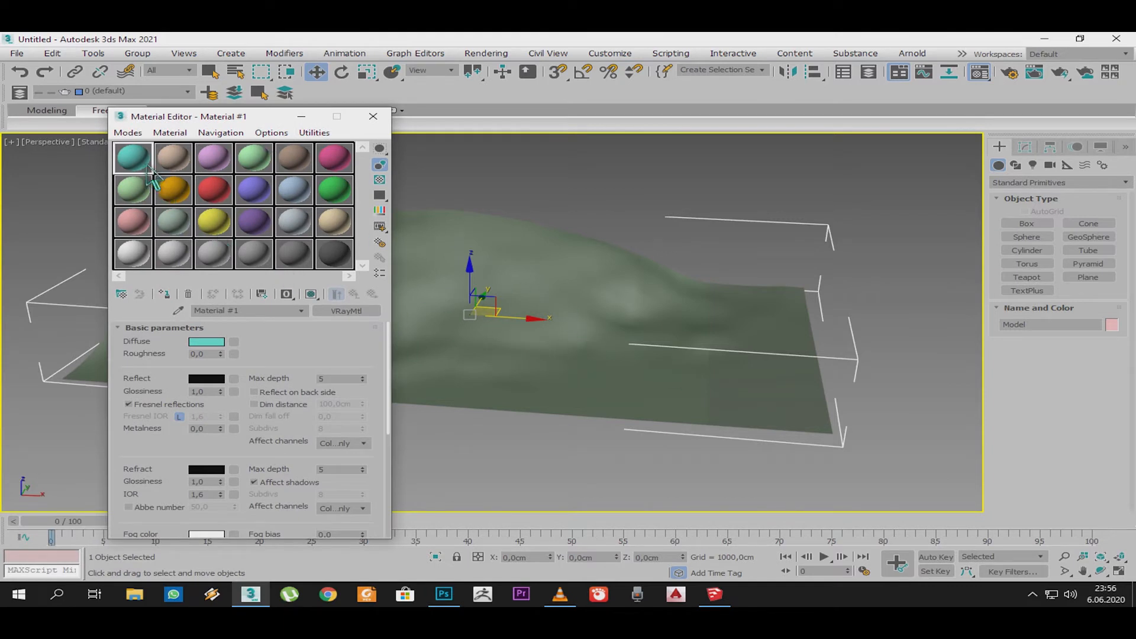
left_click(165, 294)
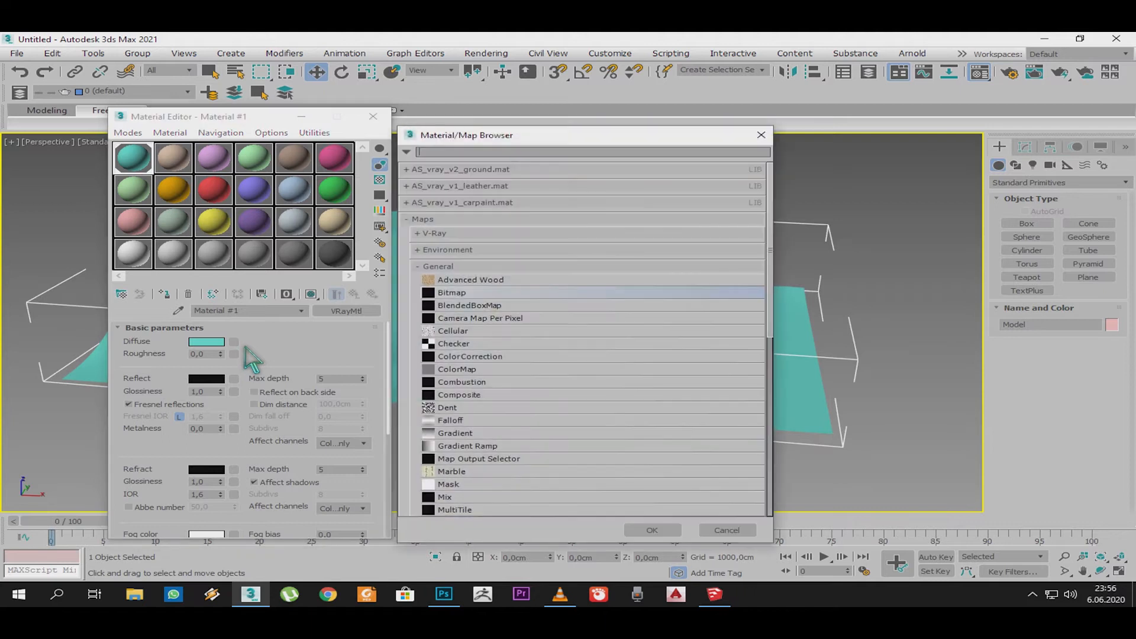
Load the Location image from Arazi_Tutorial as the material's diffuse bitmap, show it in the viewport and close the Material Editor.
double_click(467, 293)
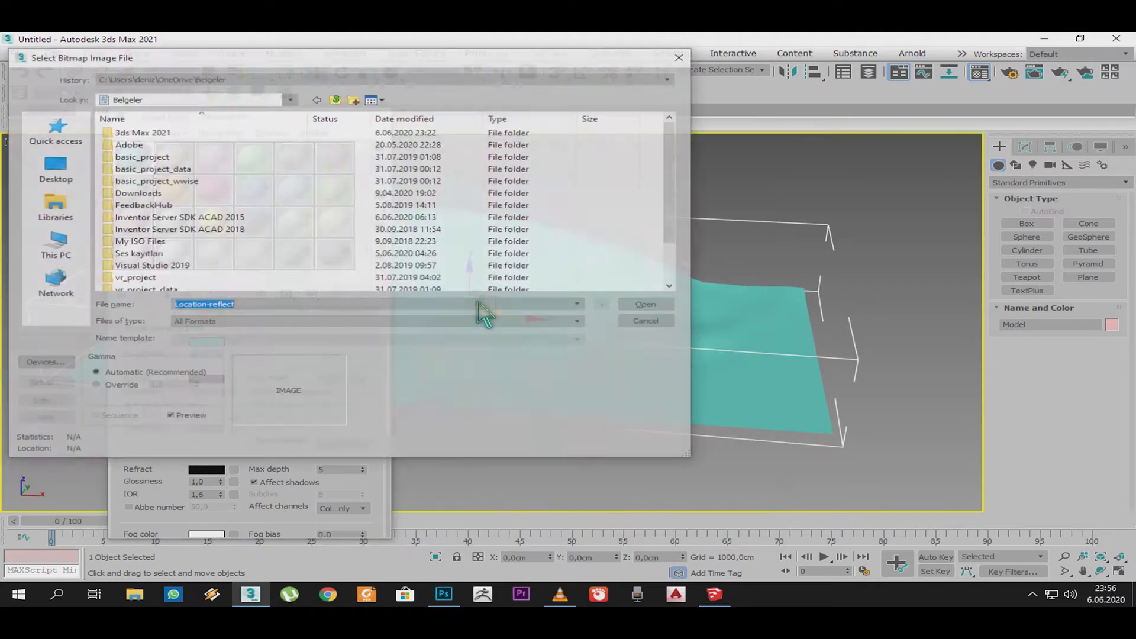
left_click(65, 173)
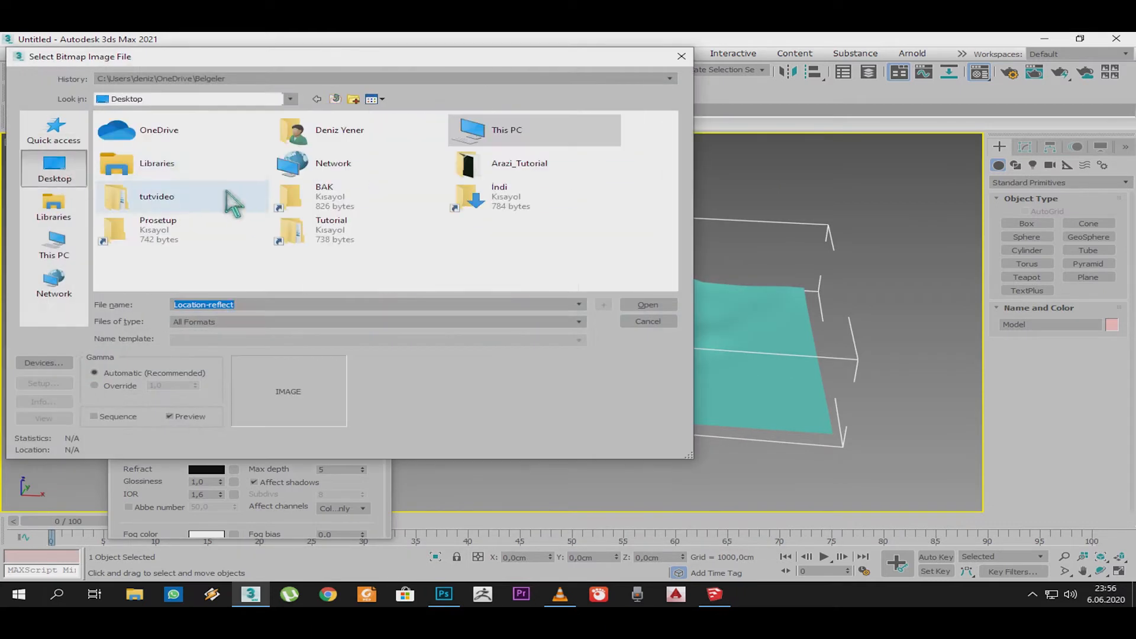
double_click(526, 176)
left_click(252, 167)
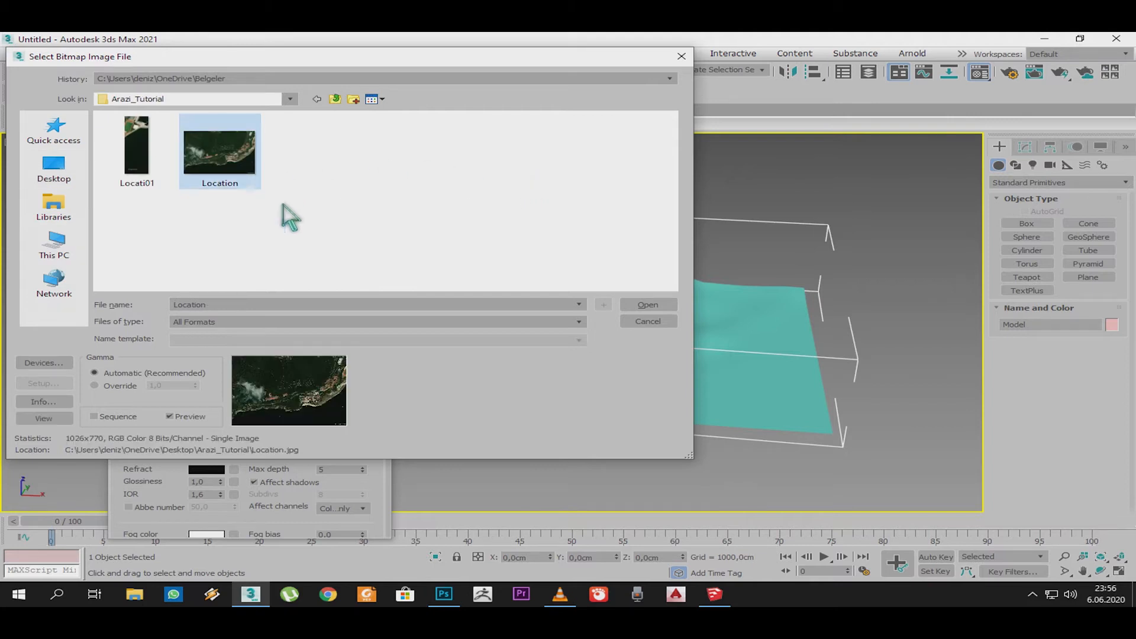
left_click(670, 310)
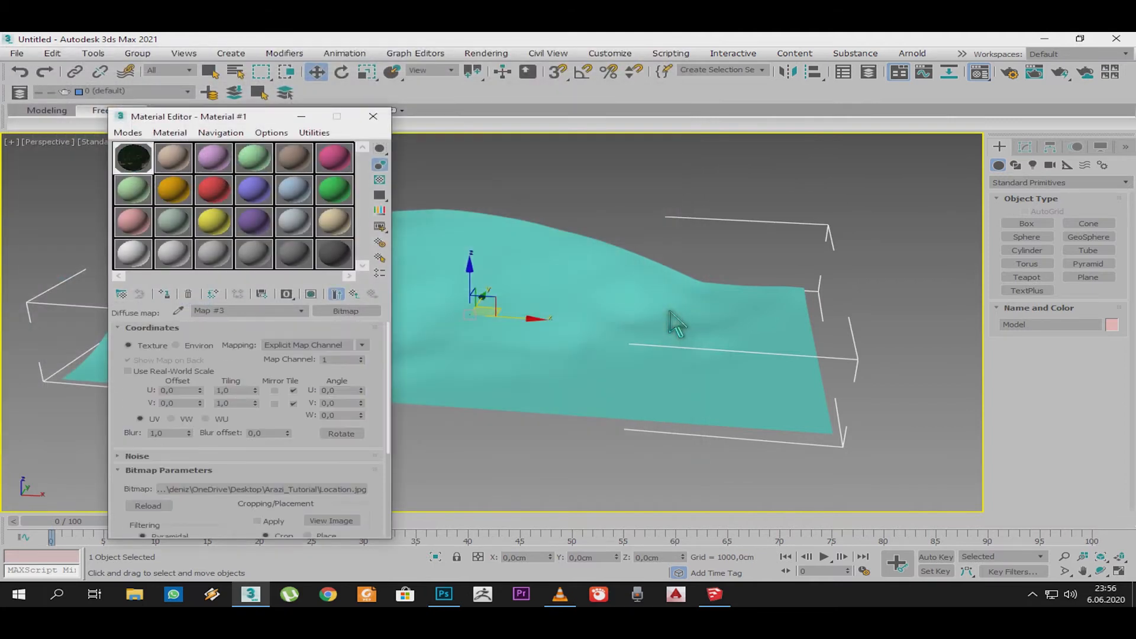
left_click(311, 294)
left_click(355, 295)
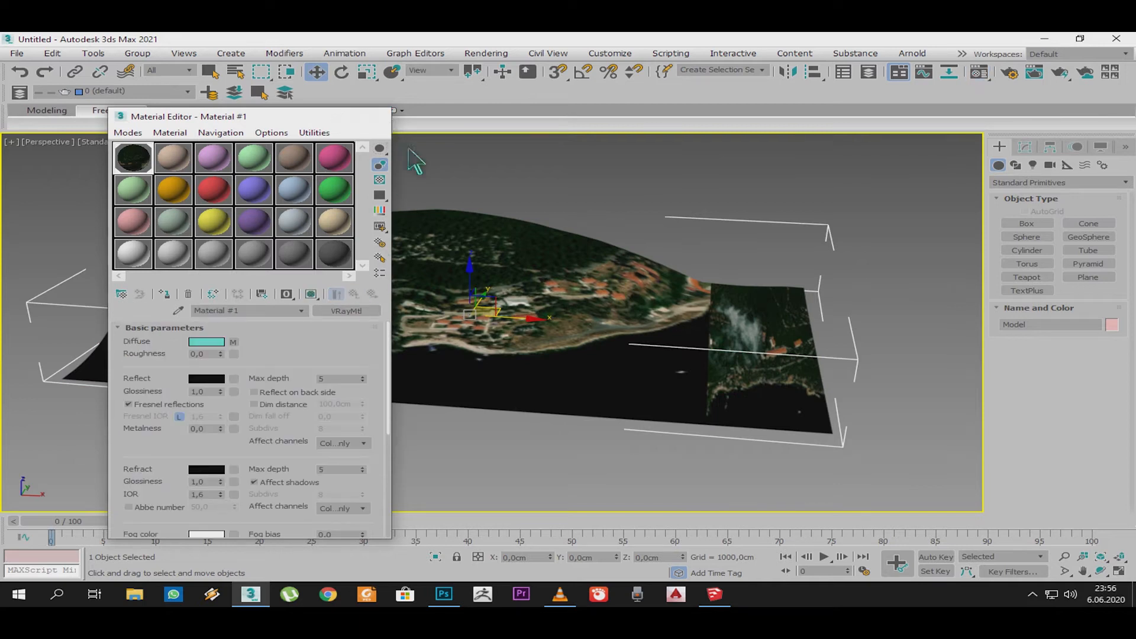
left_click(373, 116)
Deselect the terrain and turn on edged faces over its textured surface.
left_click(625, 201)
middle_click_drag(558, 307, 498, 352)
scroll(413, 347, "up", 3)
scroll(475, 379, "down", 3)
scroll(499, 352, "down", 1)
key("F3")
key("F3")
key("F4")
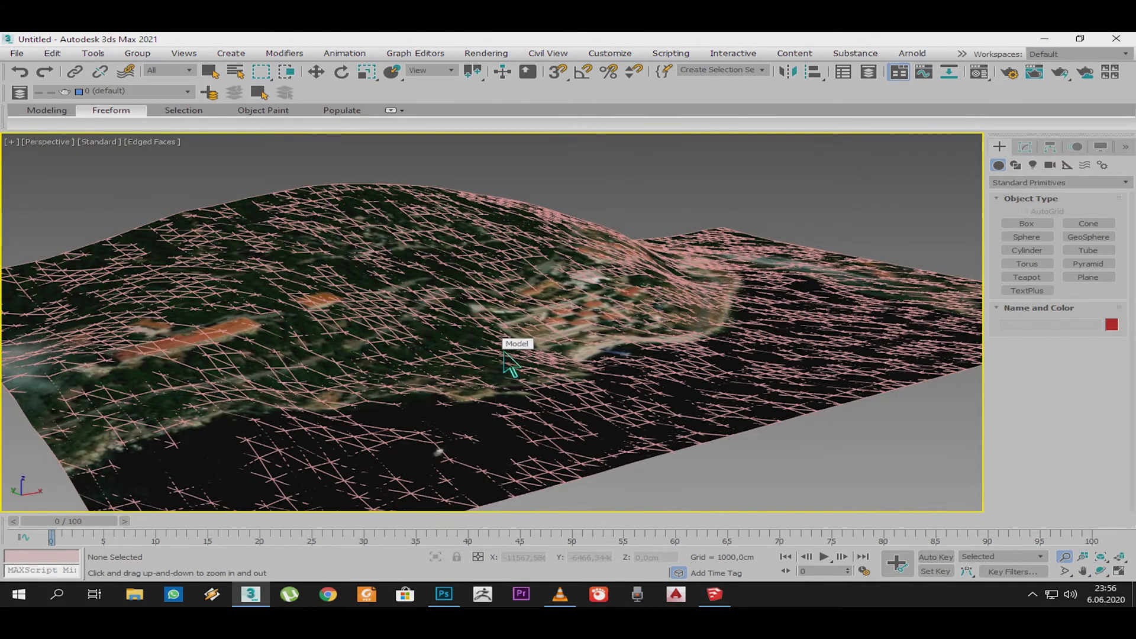
Examine the terrain's mesh topology in wireframe and with edged faces from several angles.
key("F3")
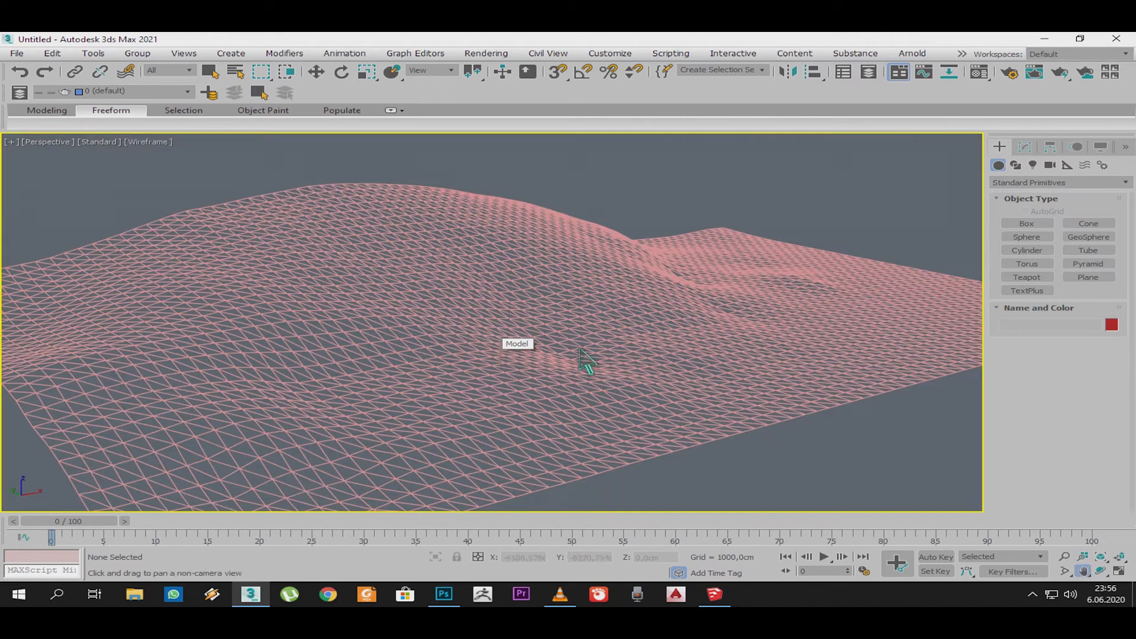
left_click_drag(580, 351, 528, 356)
mouse_move(529, 357)
middle_mouse_down()
mouse_move(388, 362)
mouse_move(535, 365)
mouse_move(440, 379)
middle_mouse_up()
key("F3")
scroll(437, 370, "up", 3)
scroll(482, 372, "up", 1)
middle_click_drag(441, 379, 461, 367, "alt")
scroll(461, 367, "down", 3)
middle_click_drag(627, 414, 651, 417)
scroll(469, 375, "up", 3)
middle_click_drag(469, 375, 509, 370)
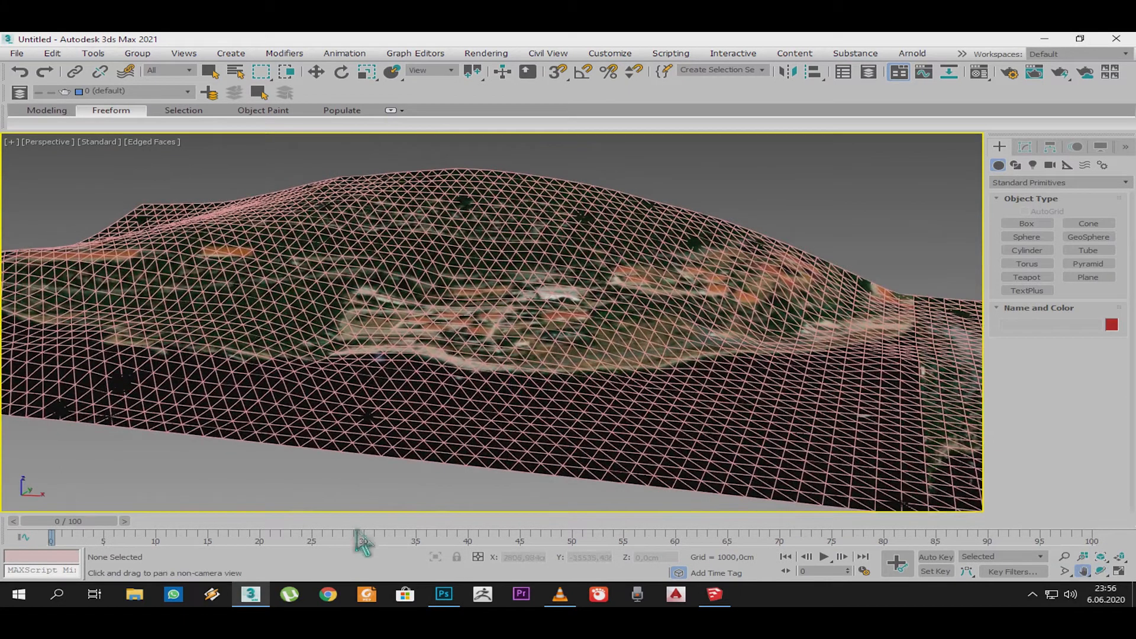
Switch to Chrome, open ScriptSpot's 3ds Max scripts page and search it for "populate".
left_click(337, 597)
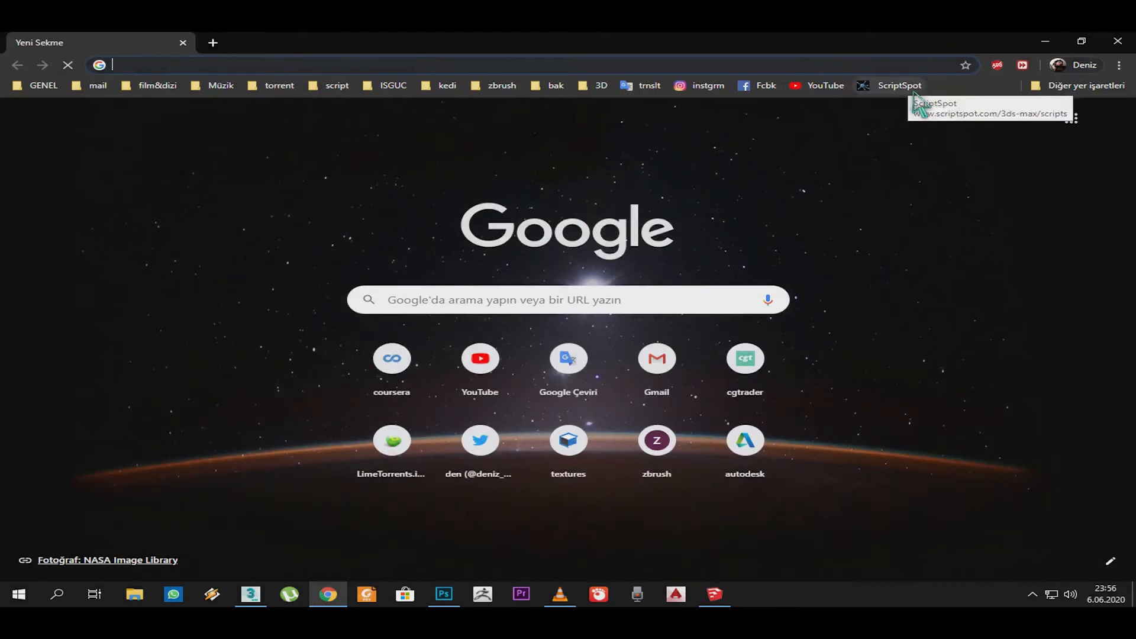
left_click(911, 87)
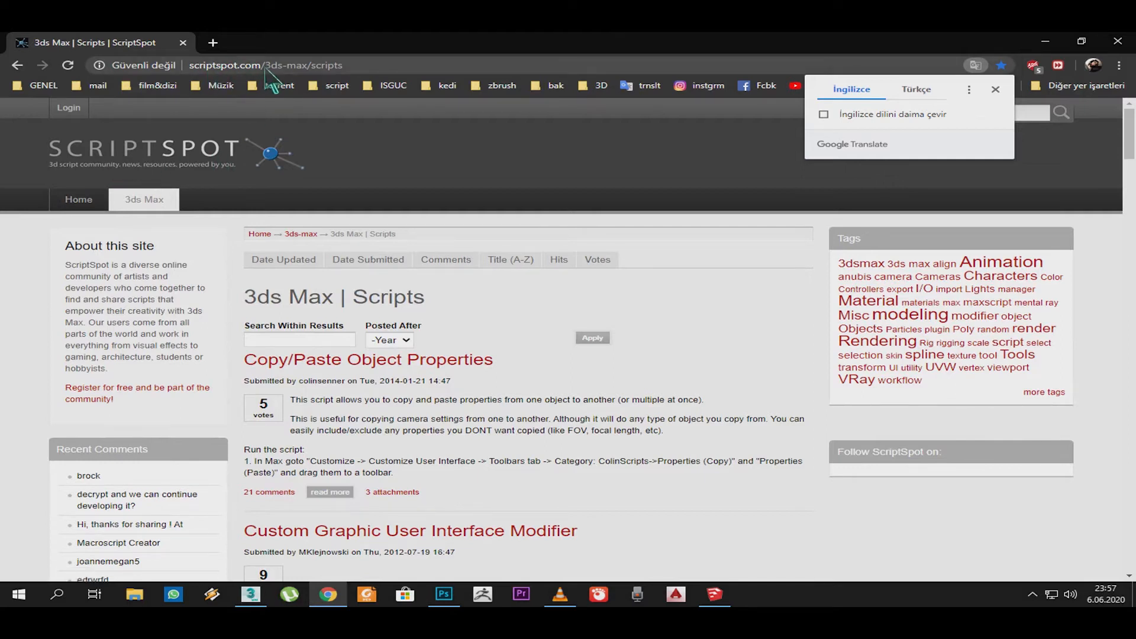
left_click(290, 343)
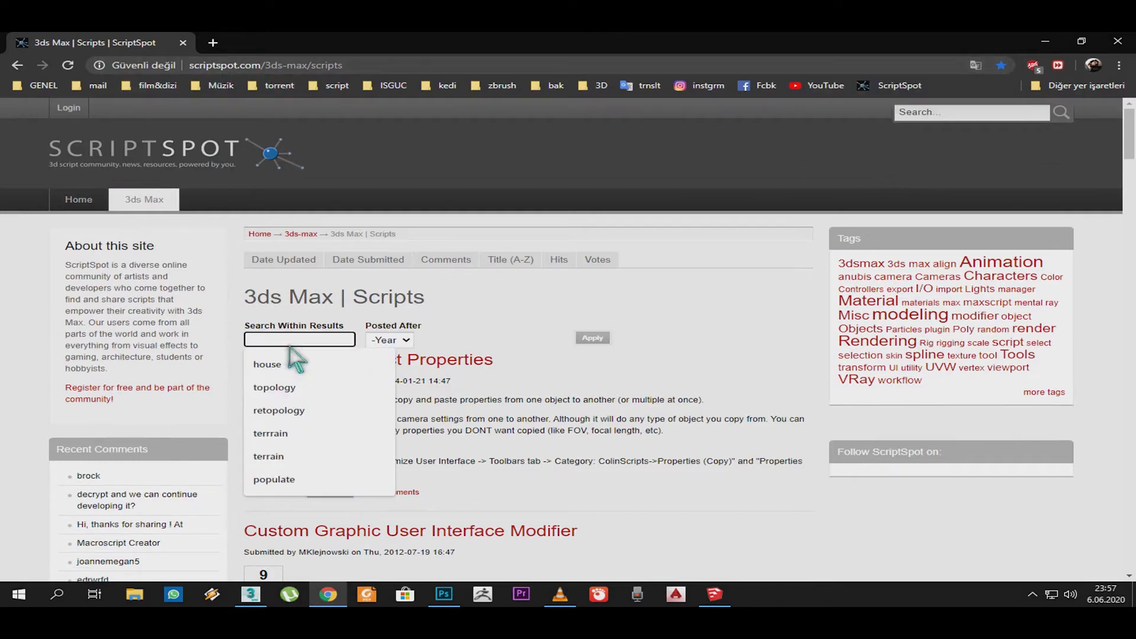
type("populate")
key("Return")
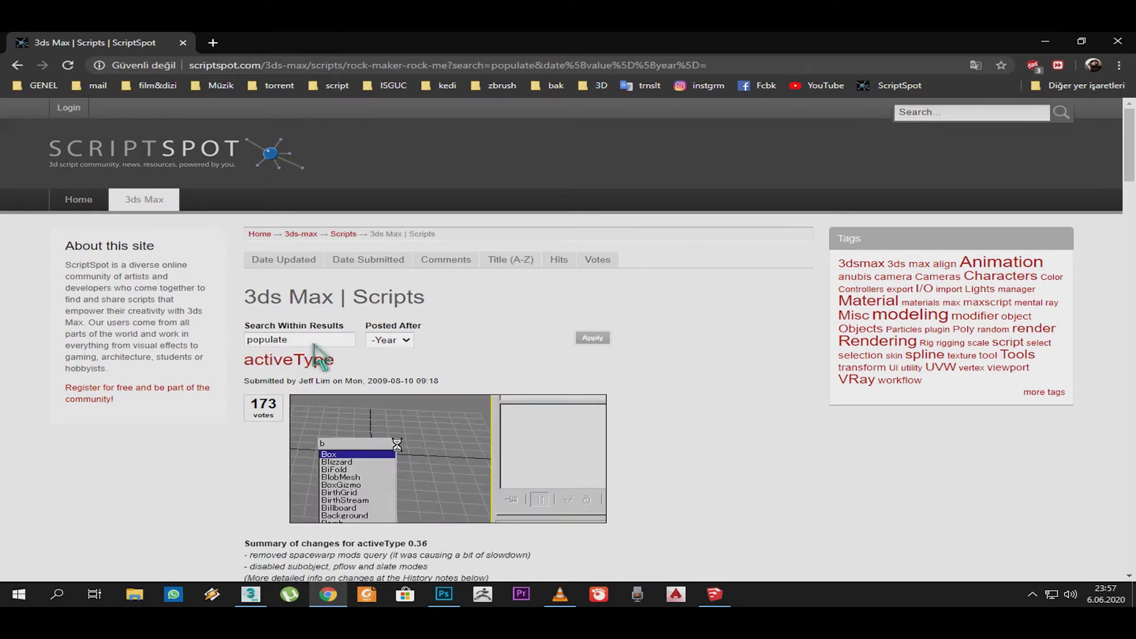
Find the Populate:Terrain script among the search results and open its page.
scroll(185, 386, "down", 10)
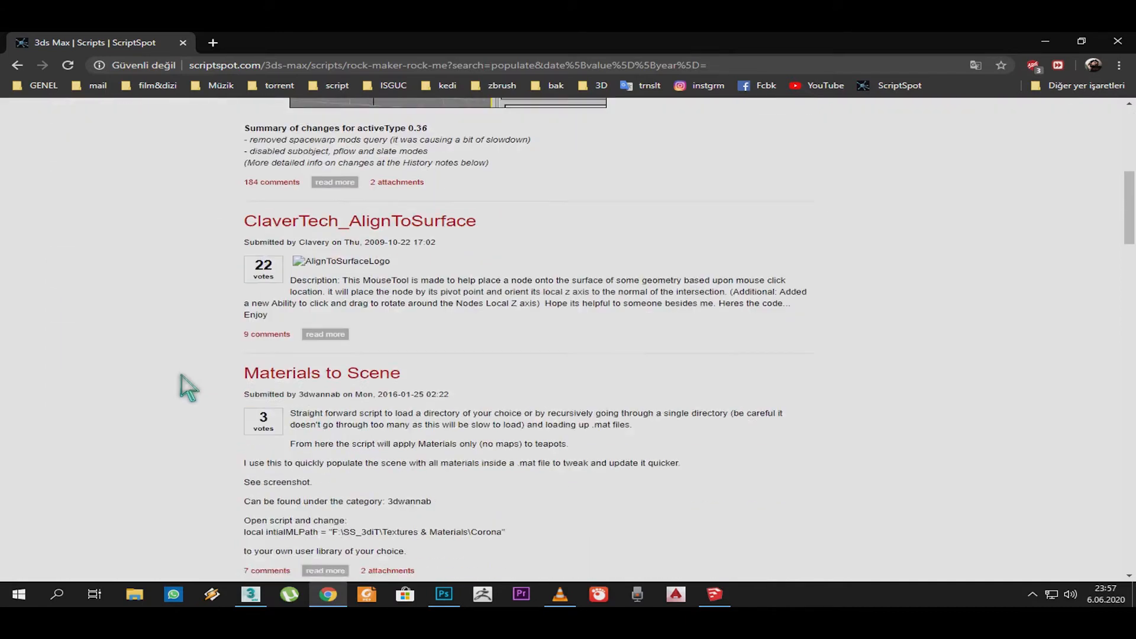
scroll(188, 388, "down", 12)
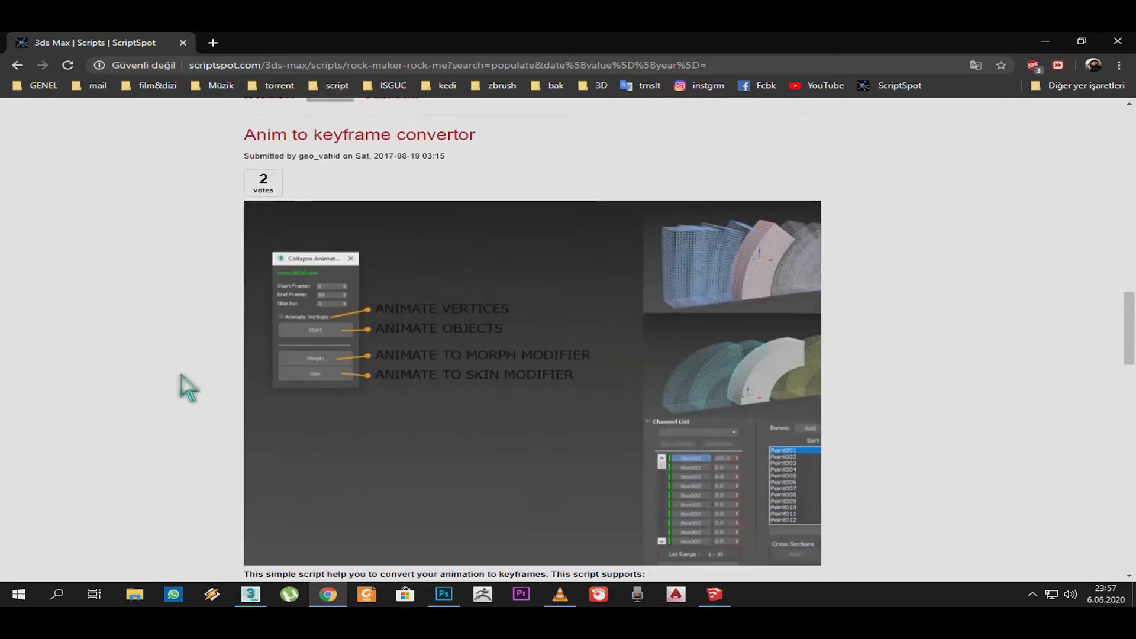
scroll(188, 387, "down", 7)
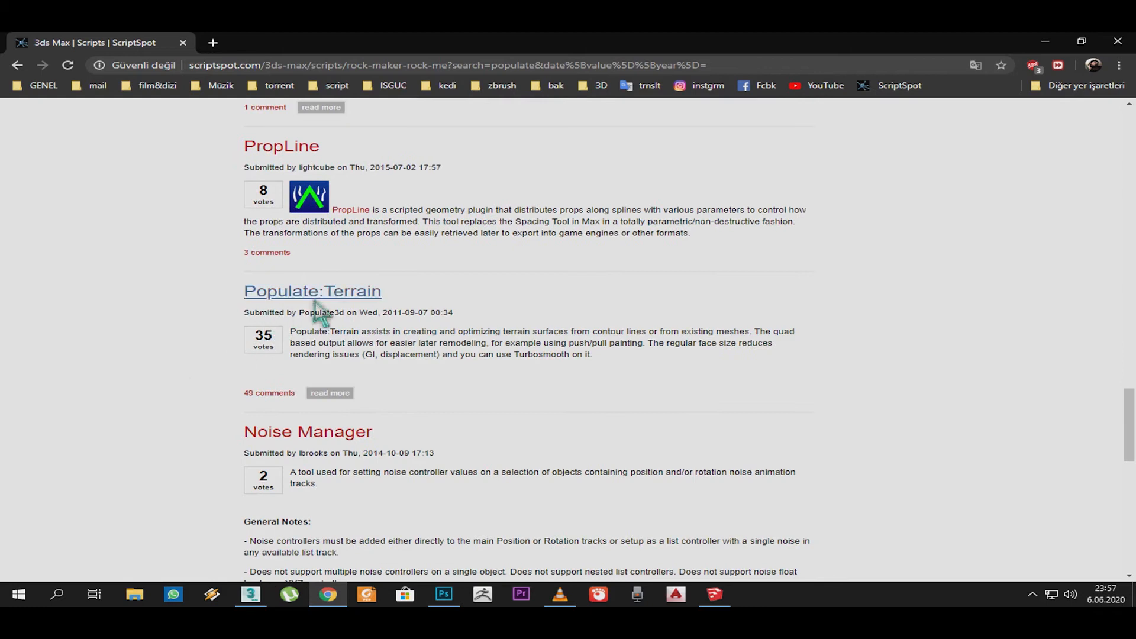
left_click(292, 298)
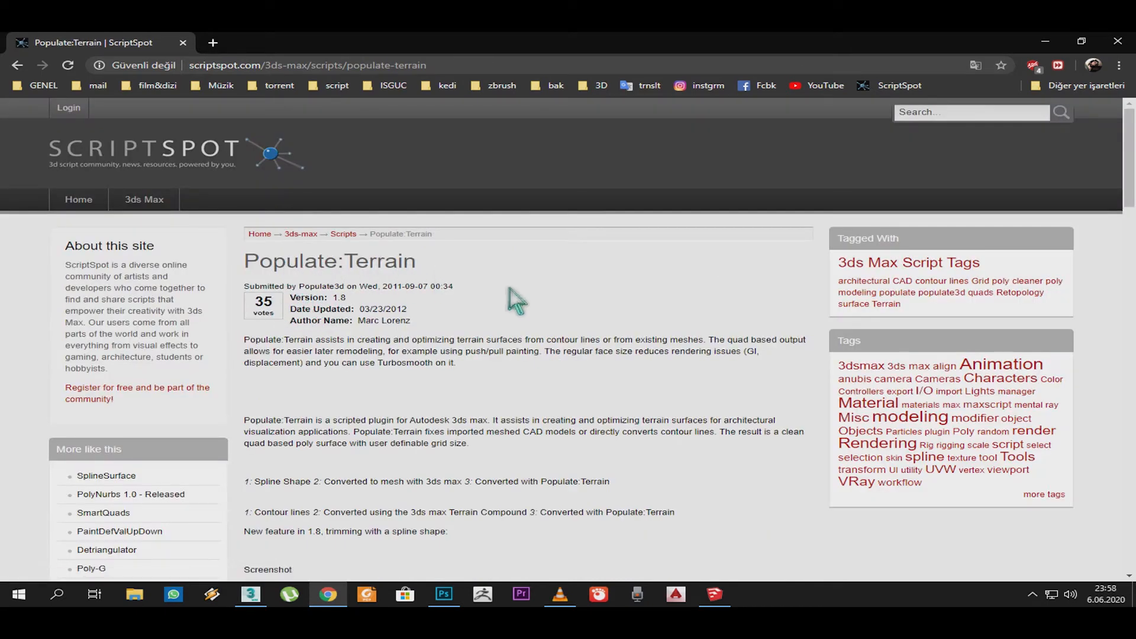
Download the attachment populateterrain_187.ms from the page's comments into the desktop's Arazi_Tutorial folder.
scroll(532, 367, "down", 9)
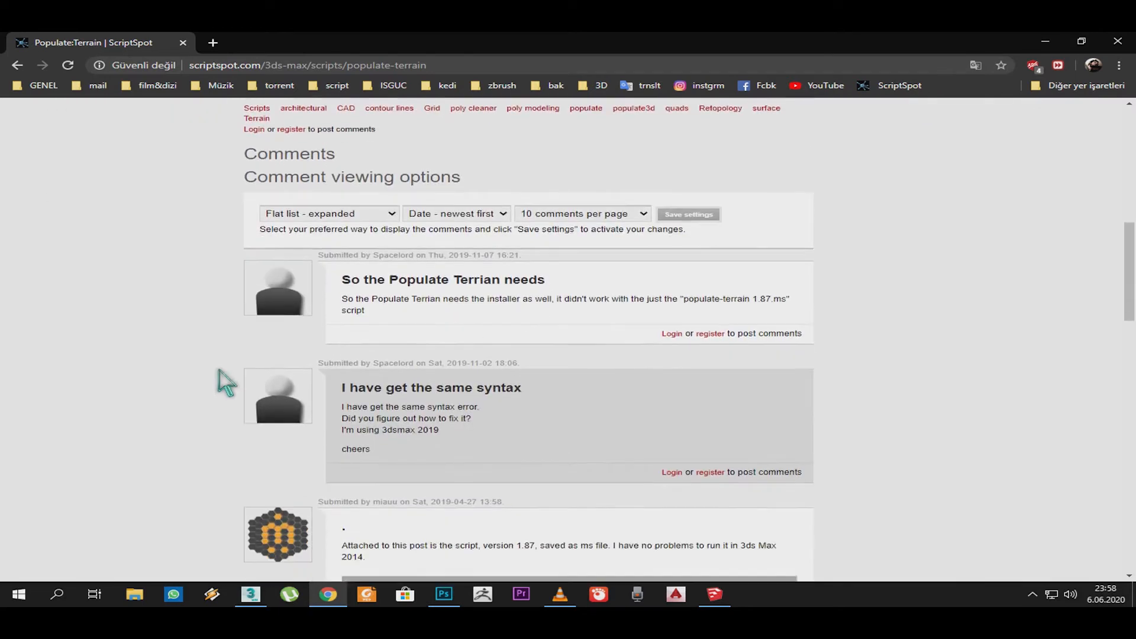
scroll(225, 383, "down", 5)
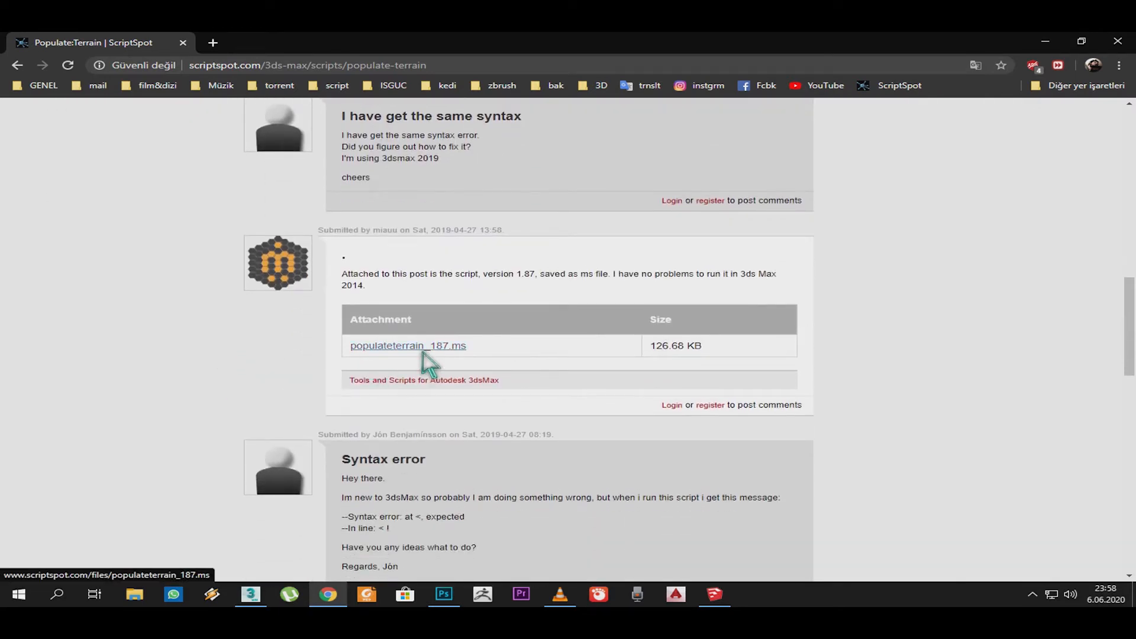
left_click(422, 348)
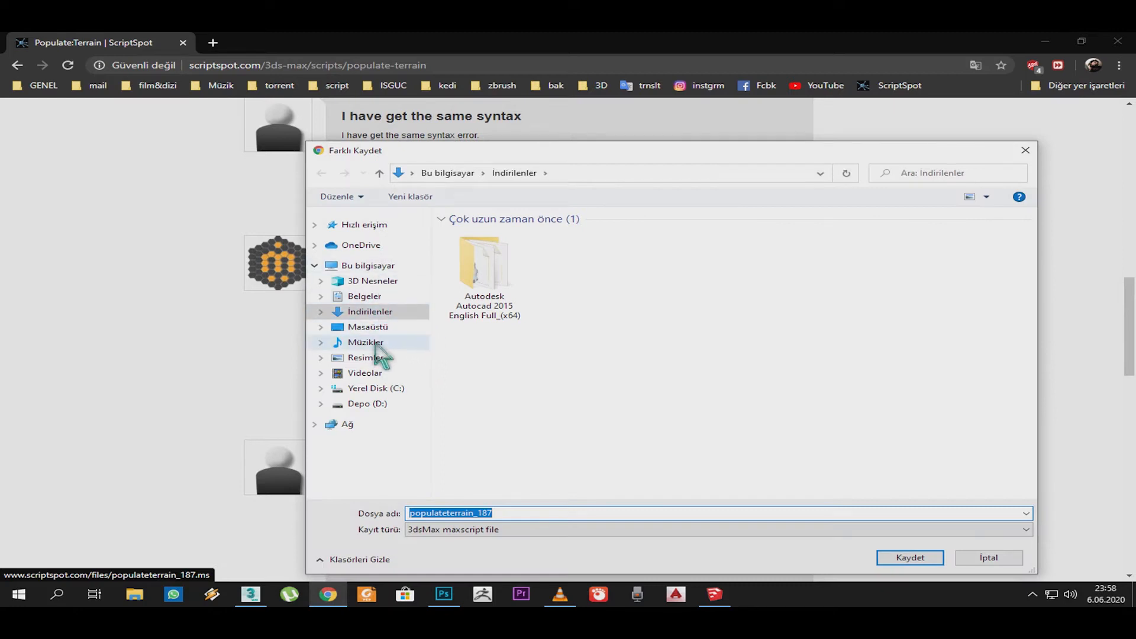
left_click(373, 329)
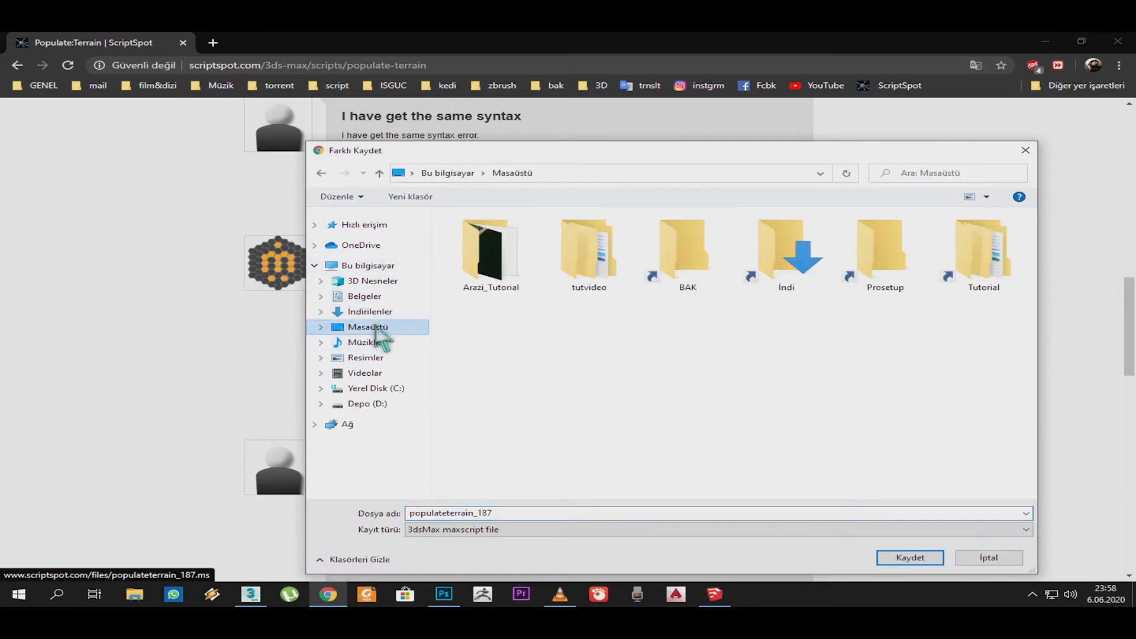
double_click(514, 262)
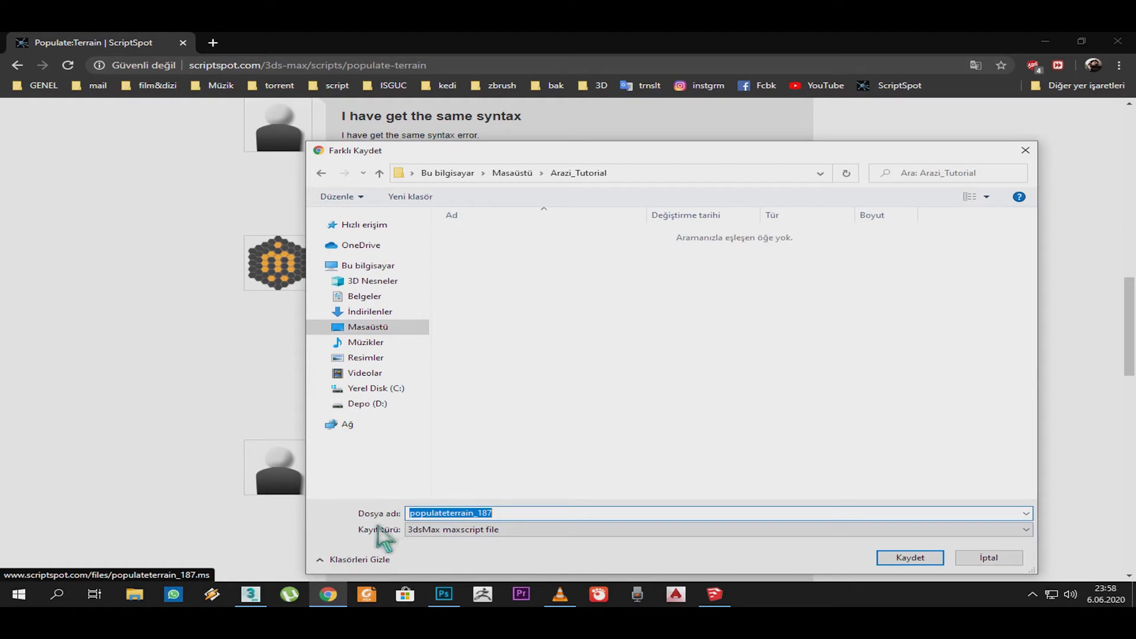
left_click(906, 558)
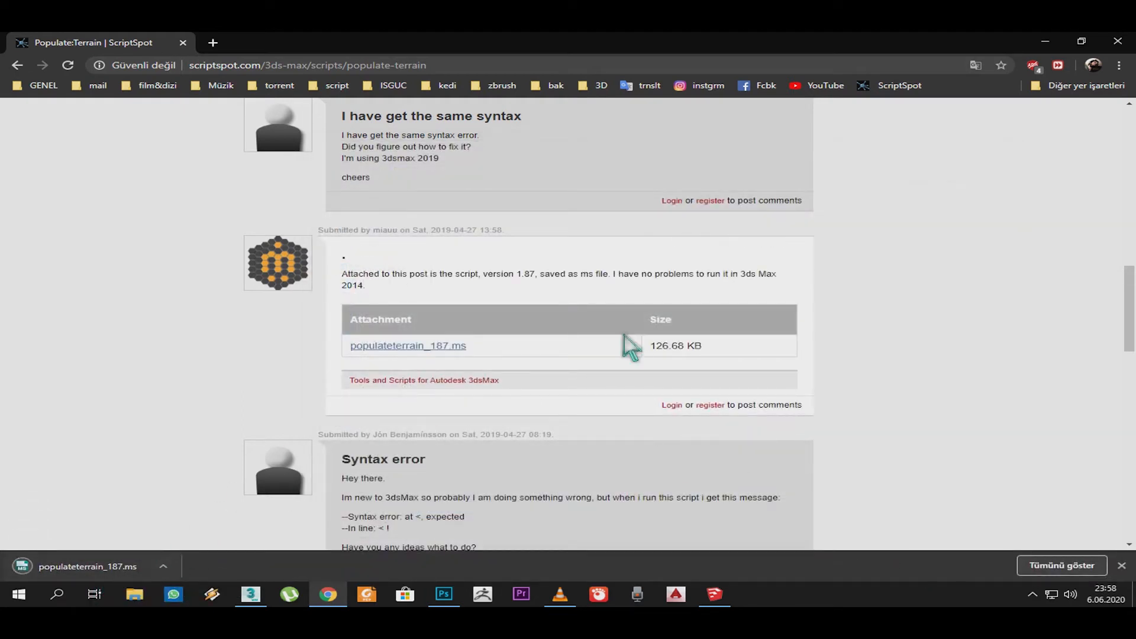
Close the browser and, back in 3ds Max, run the script populateterrain_187 from the desktop's Arazi_Tutorial folder.
left_click(1117, 41)
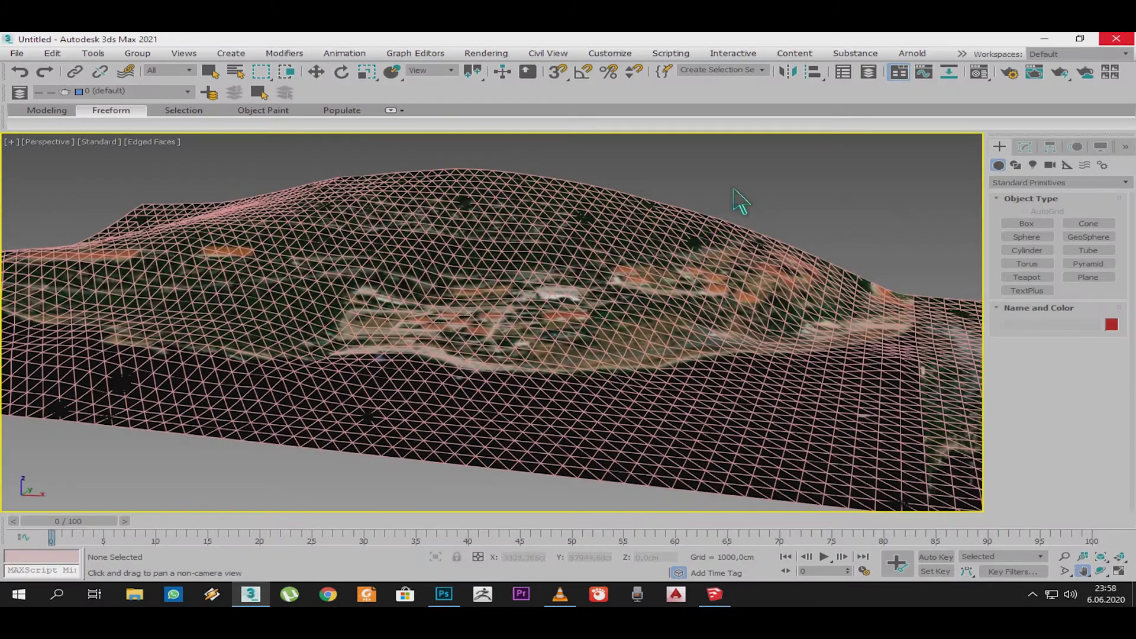
middle_click_drag(739, 201, 725, 208)
left_click(671, 54)
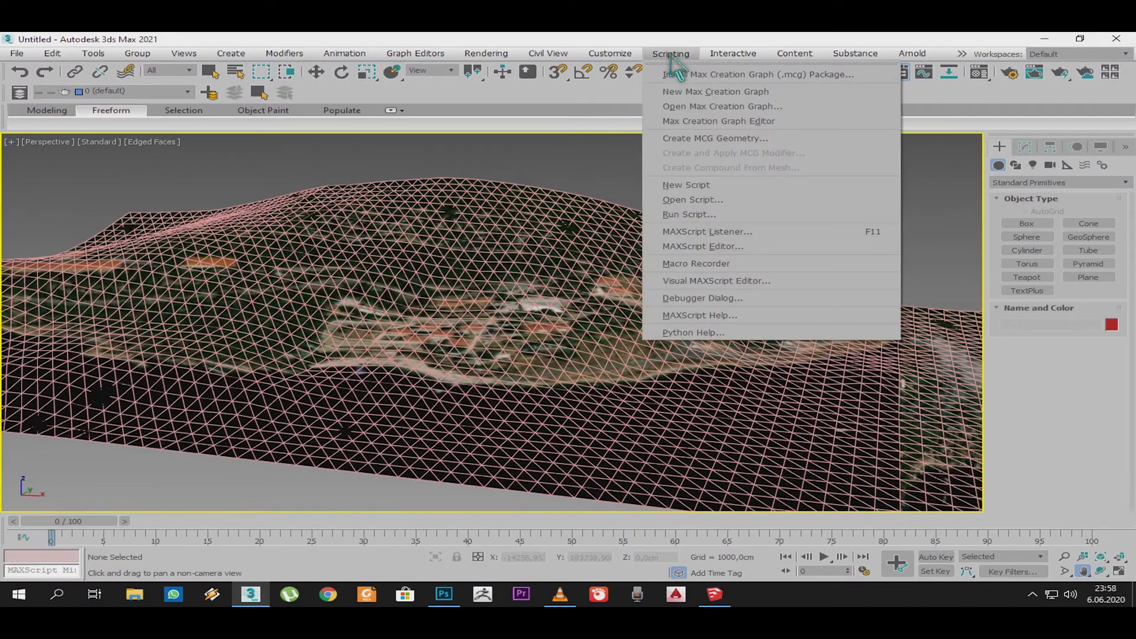
left_click(755, 217)
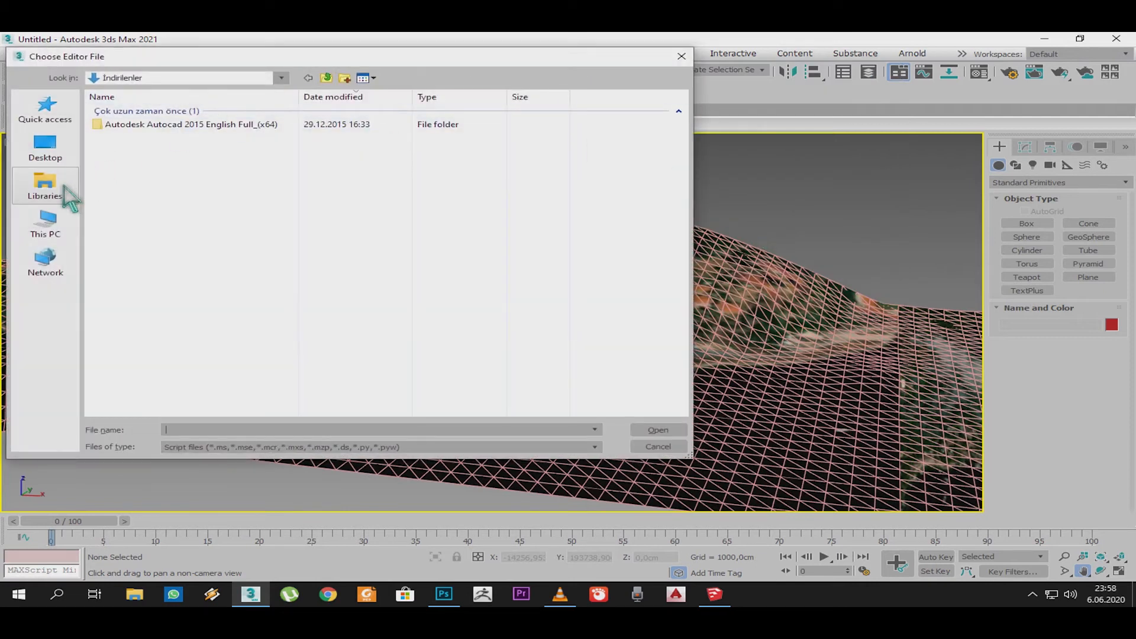
left_click(65, 153)
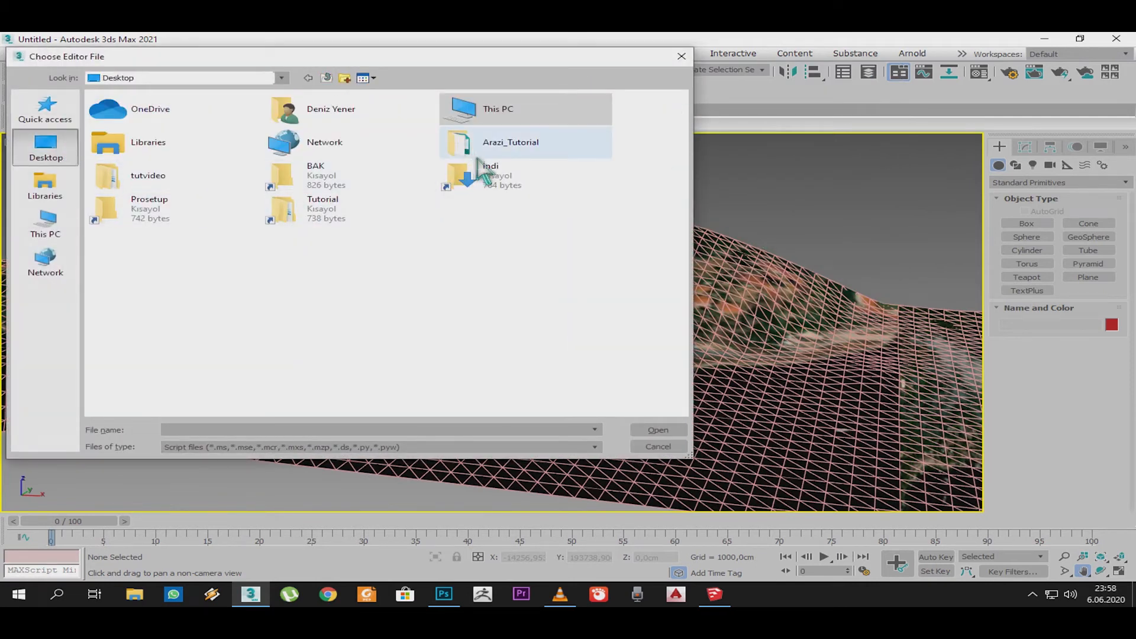
double_click(500, 168)
left_click(147, 159)
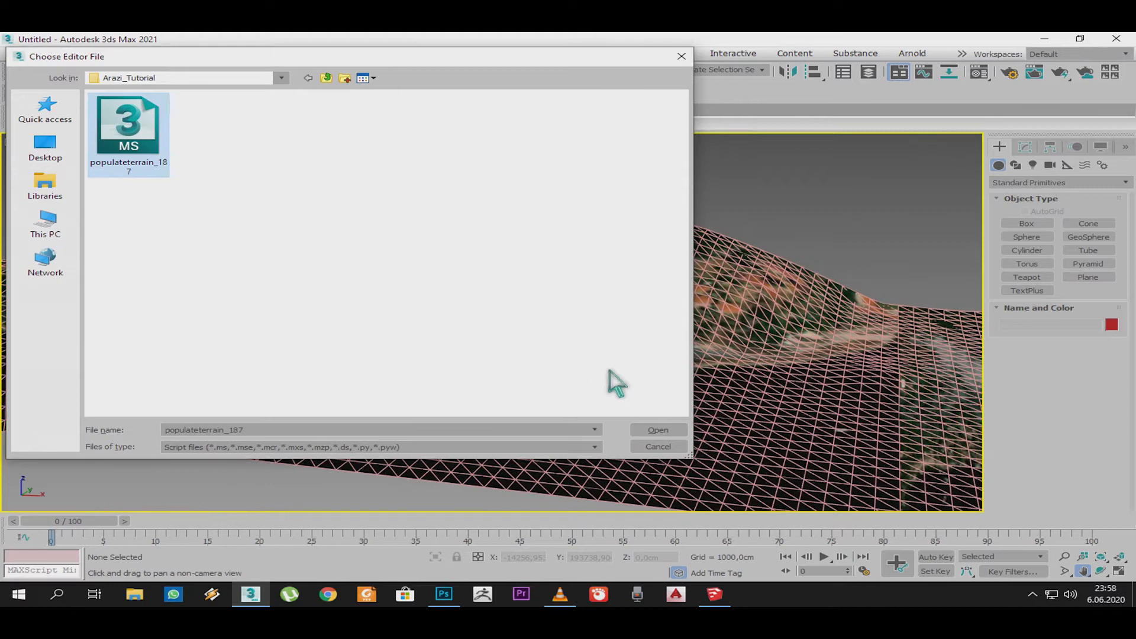
left_click(658, 429)
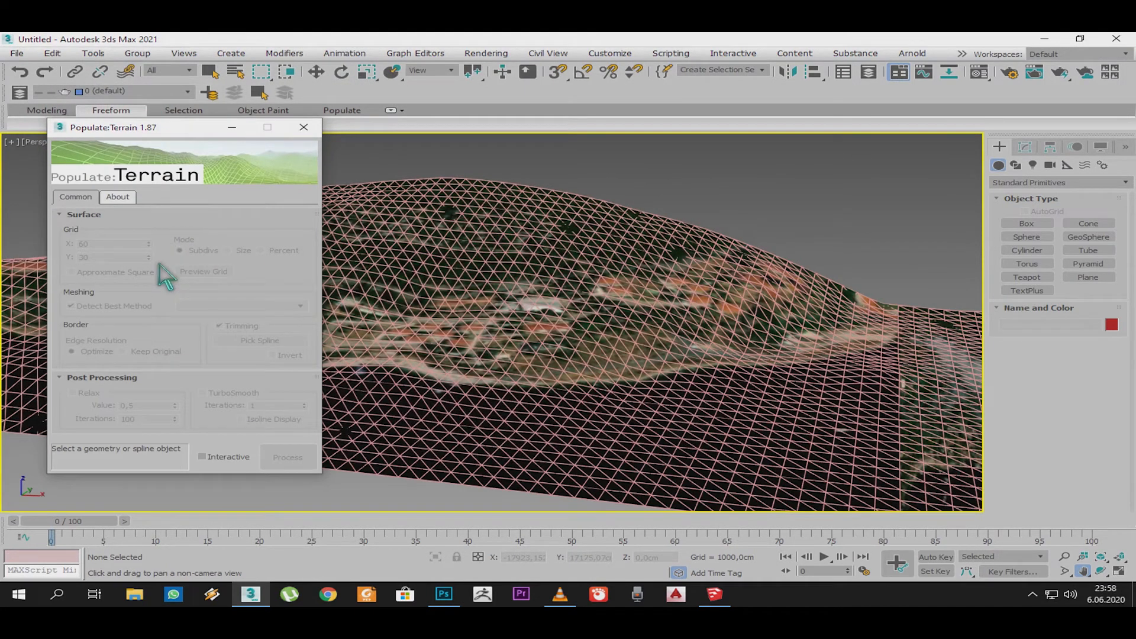
Select the terrain model and turn on interactive processing to retopologize it with a 60 by 30 subdivision grid.
left_click(491, 240)
left_click(102, 245)
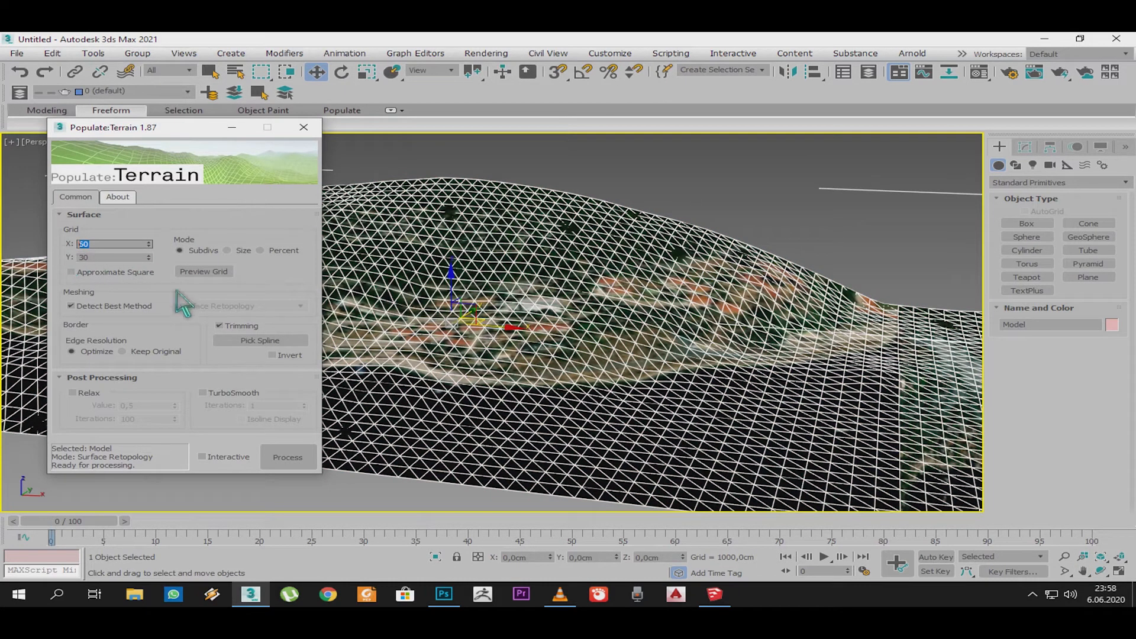
left_click(227, 459)
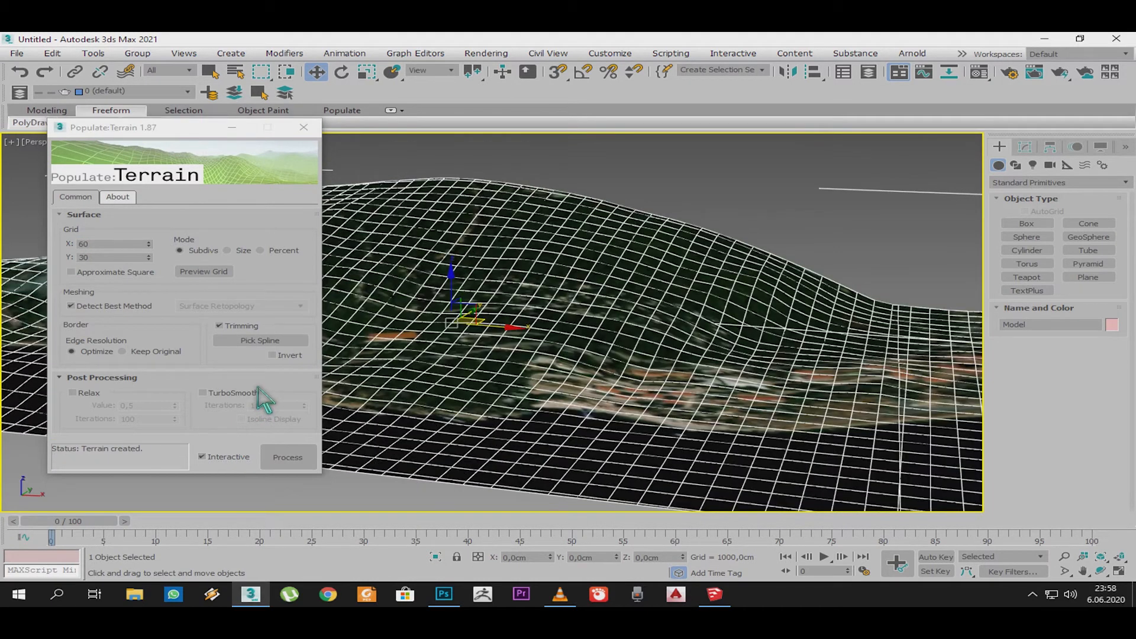
Try a coarser terrain grid with 25 subdivisions in X and 20 in Y.
left_click_drag(100, 246, 84, 251)
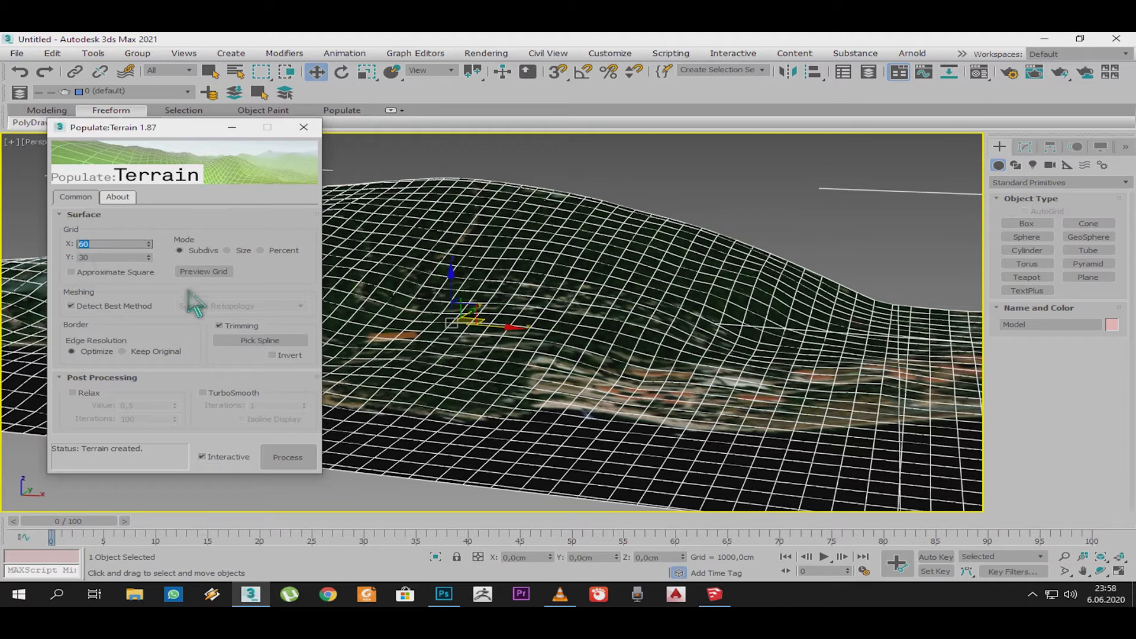
type("25")
key("Return")
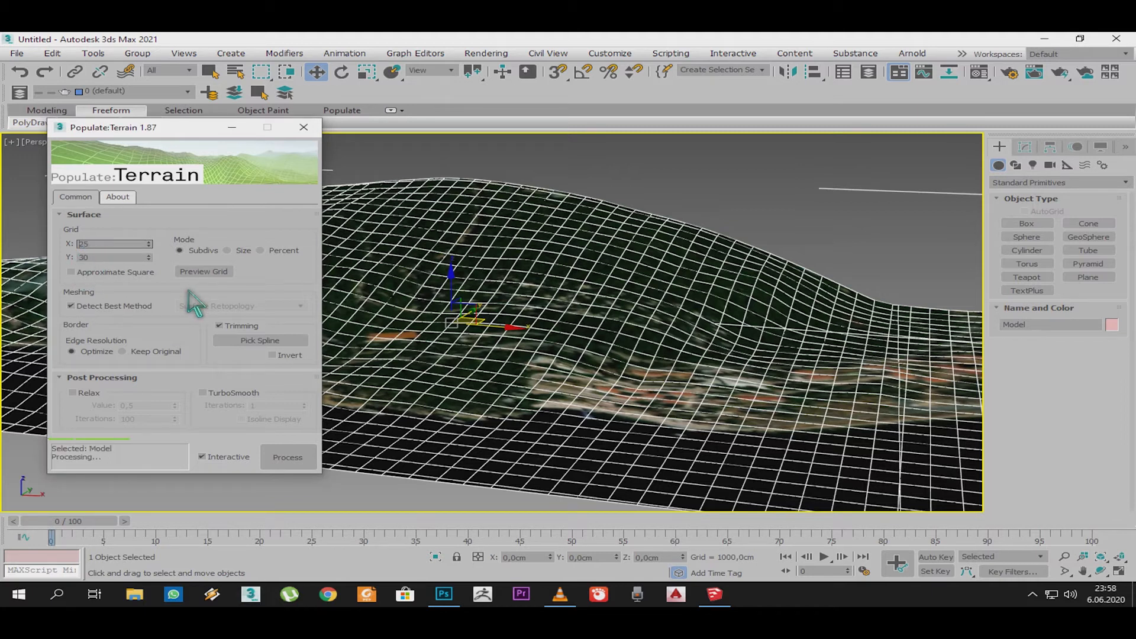
key("Tab")
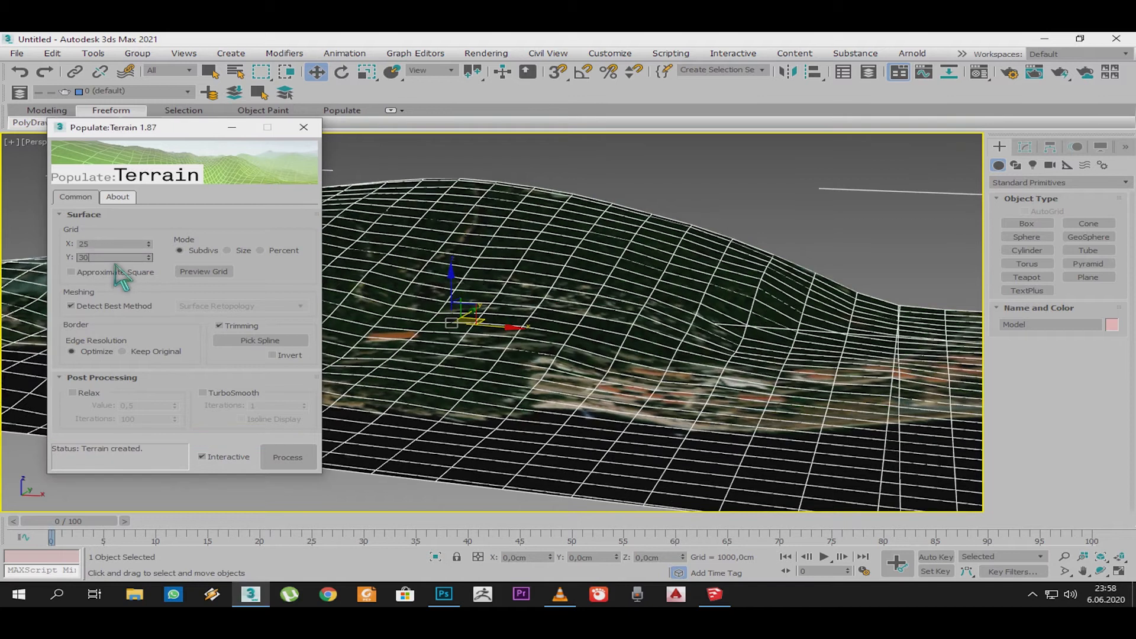
type("20")
key("Return")
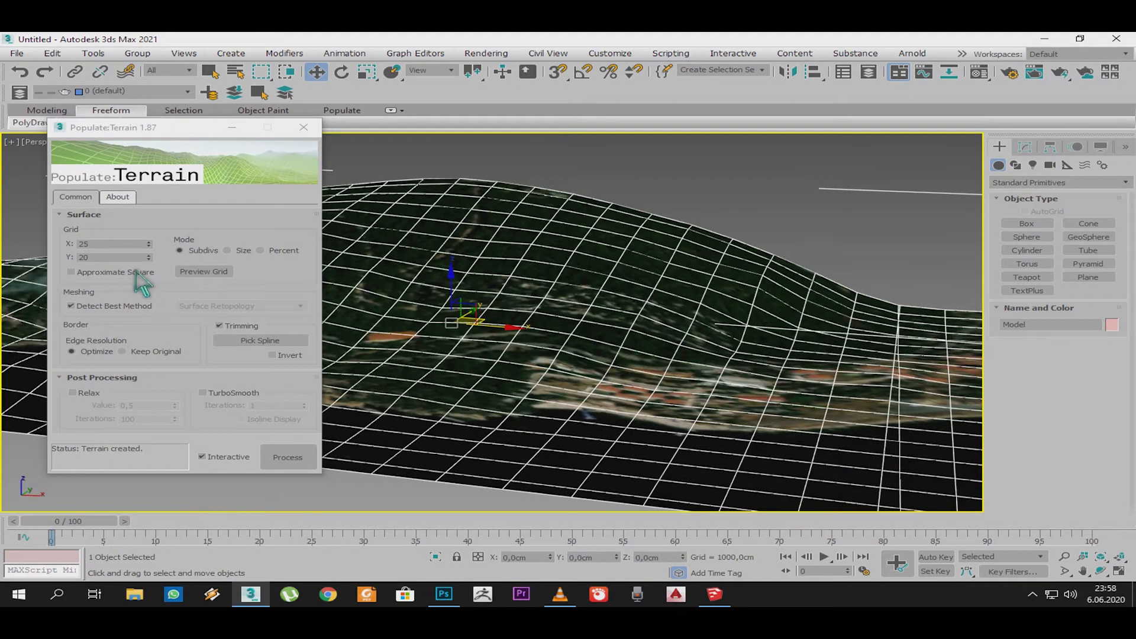
Set the terrain grid to 70 subdivisions in X and 35 in Y, process it and close the Populate:Terrain window.
left_click(117, 245)
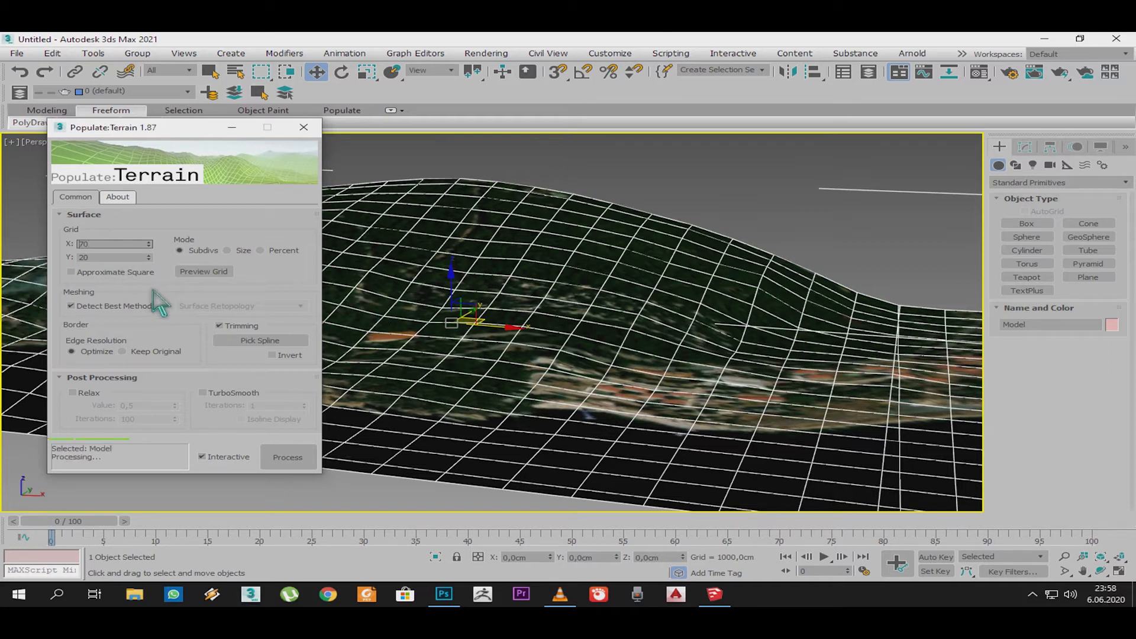
left_click_drag(111, 259, 68, 267)
type("35")
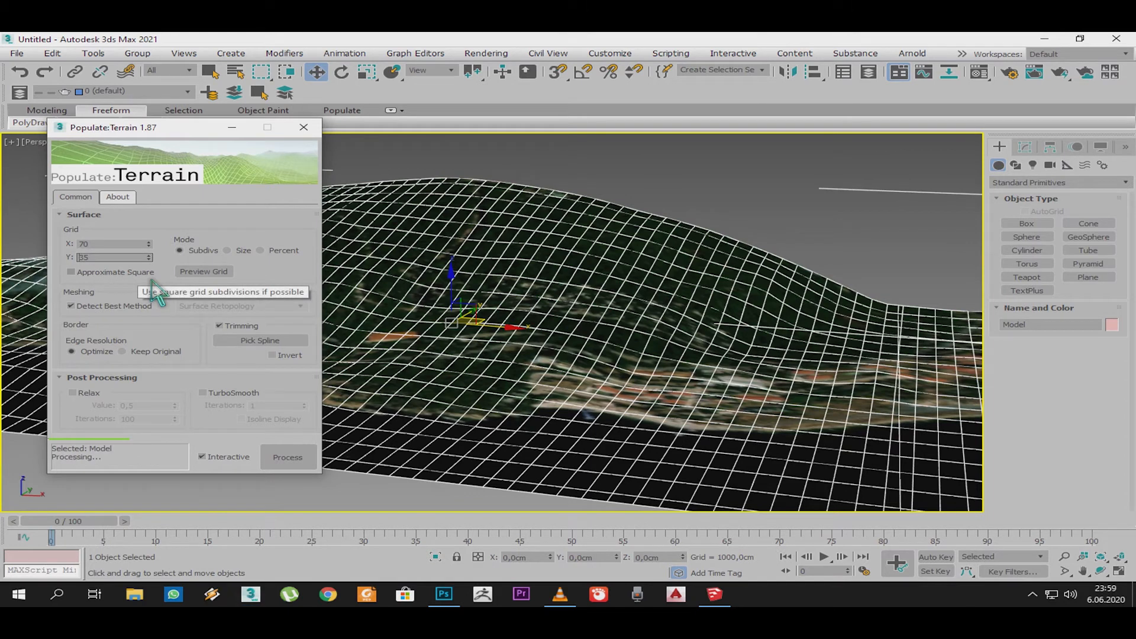
left_click(273, 458)
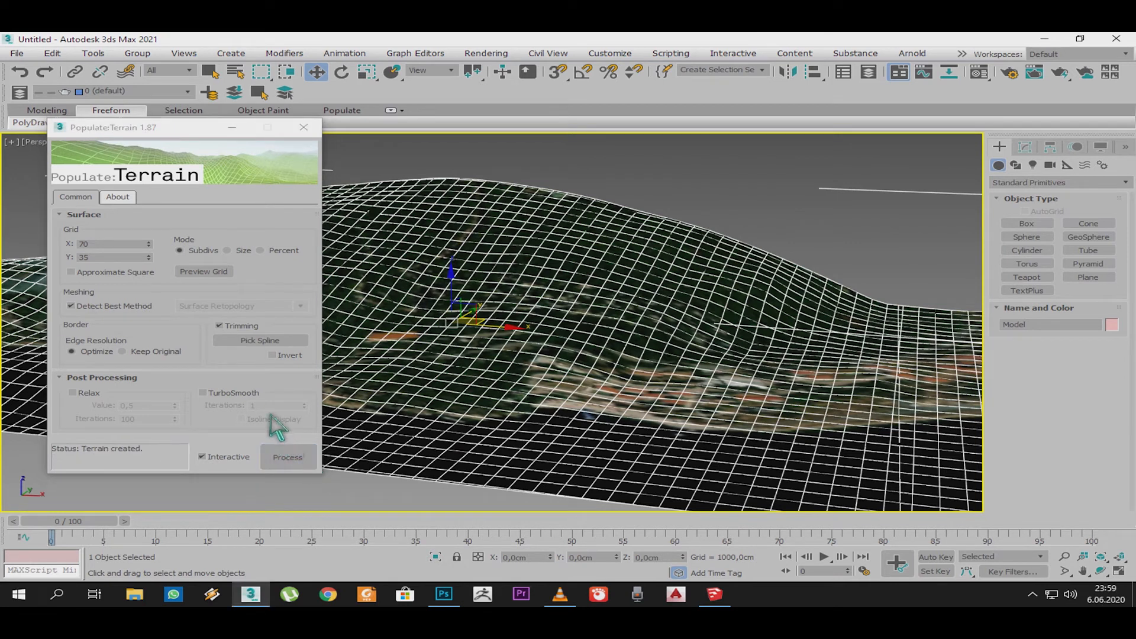
left_click(304, 127)
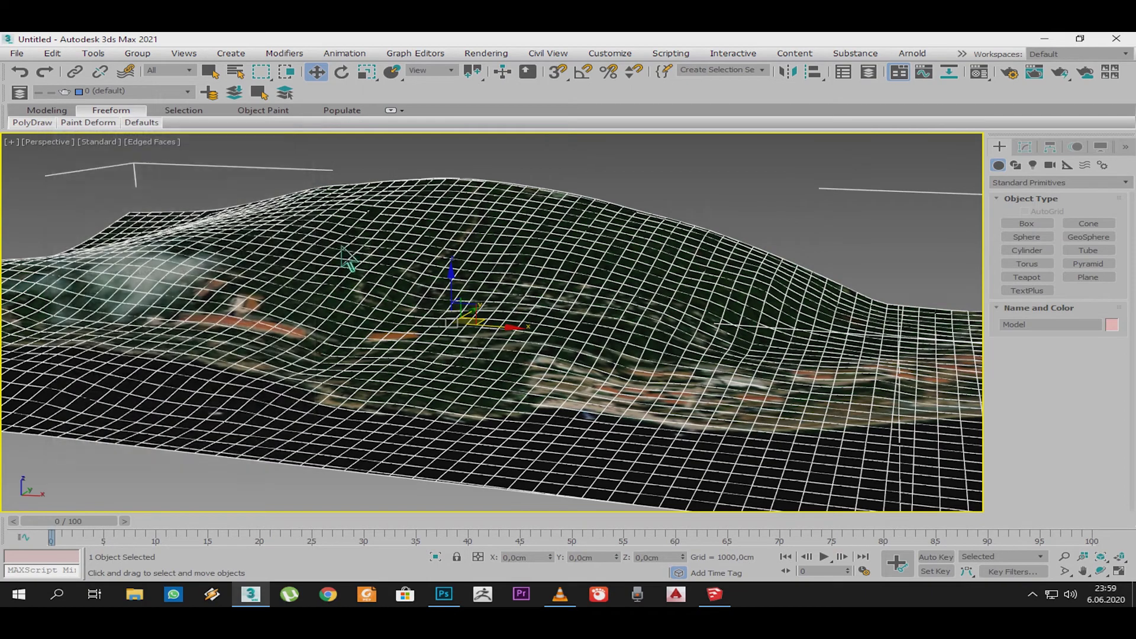
Deselect the terrain and examine its rebuilt mesh from several angles.
middle_click_drag(592, 311, 473, 368)
scroll(562, 415, "down", 3)
middle_click_drag(573, 415, 554, 331)
left_click(789, 399)
scroll(459, 394, "up", 3)
left_click(1033, 183)
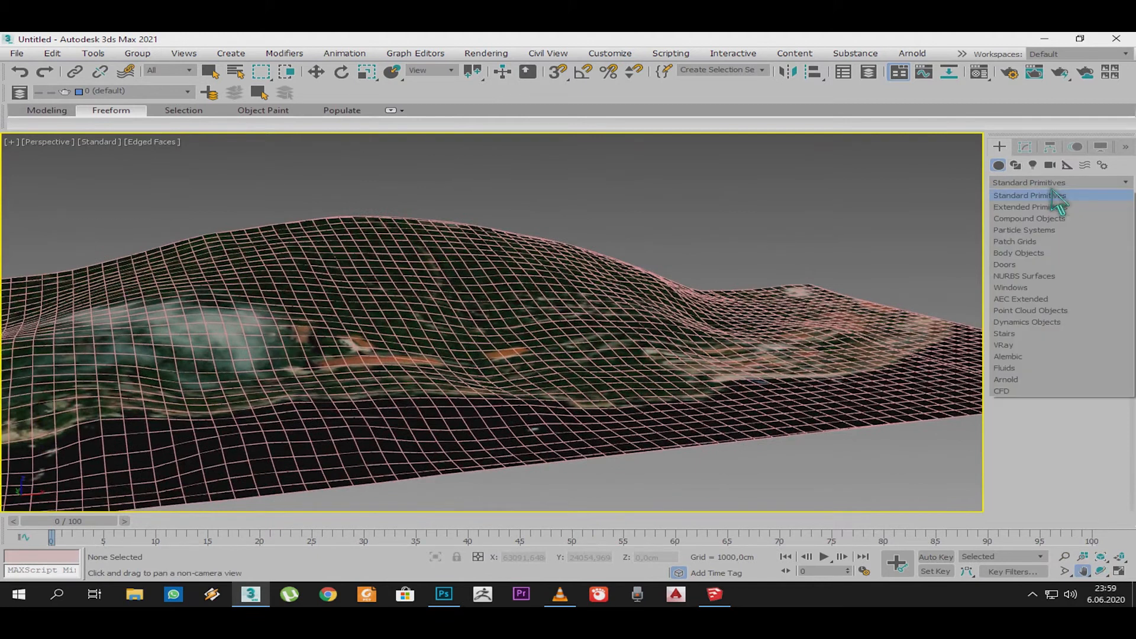
left_click(1053, 196)
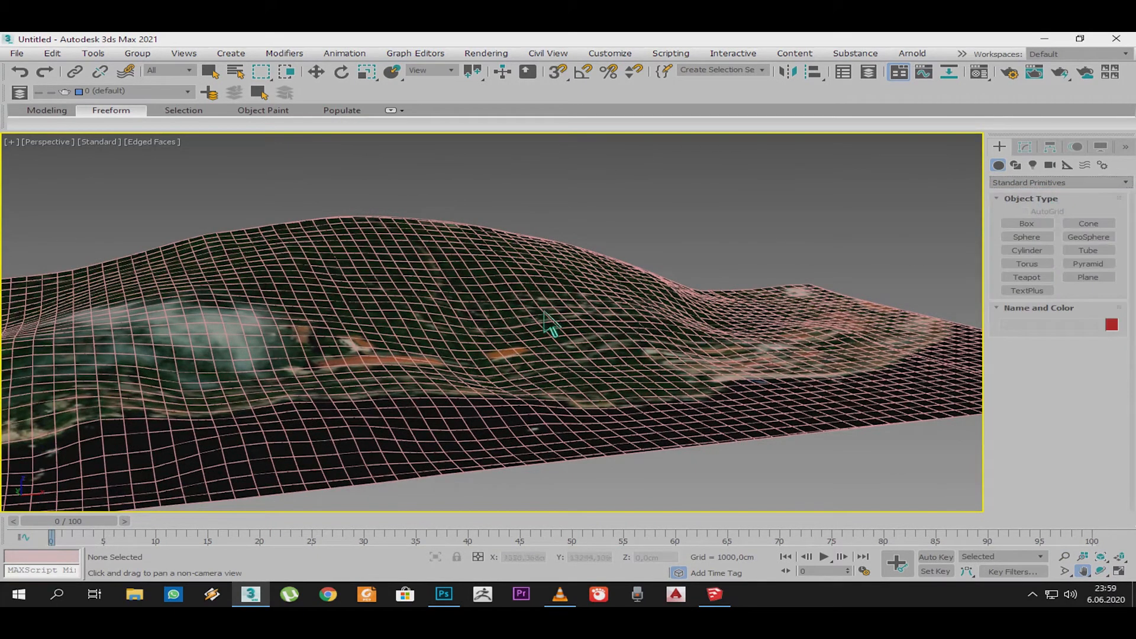
middle_click_drag(551, 330, 623, 325, "alt")
Create a VRaySun in the front view aimed down at the terrain and accept adding a VRaySky environment map.
left_click(1034, 183)
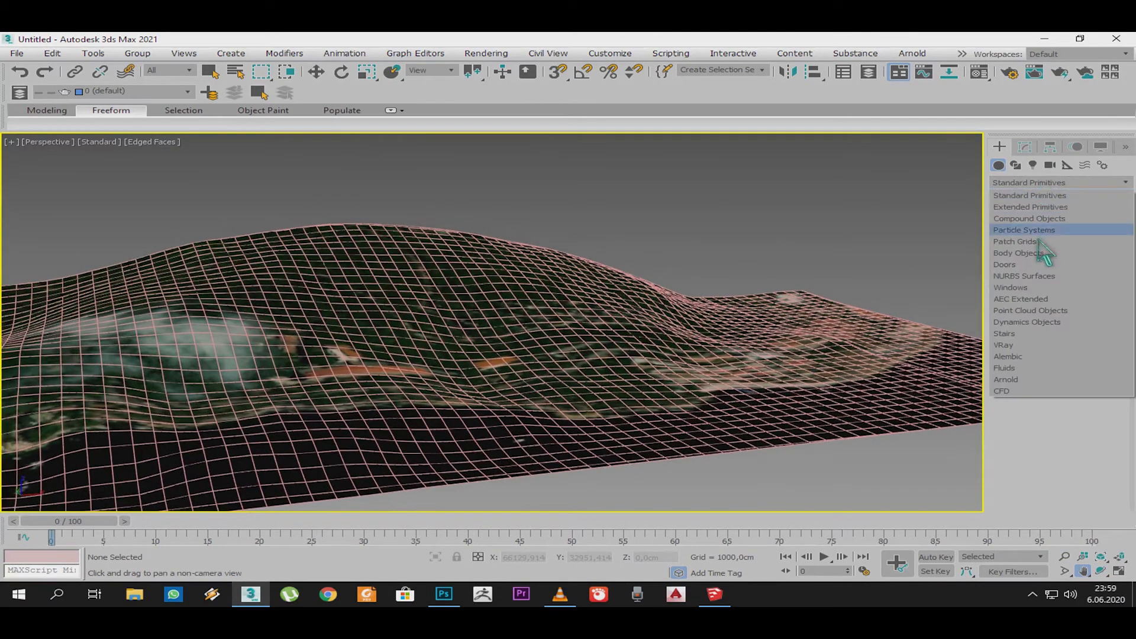
left_click(1032, 165)
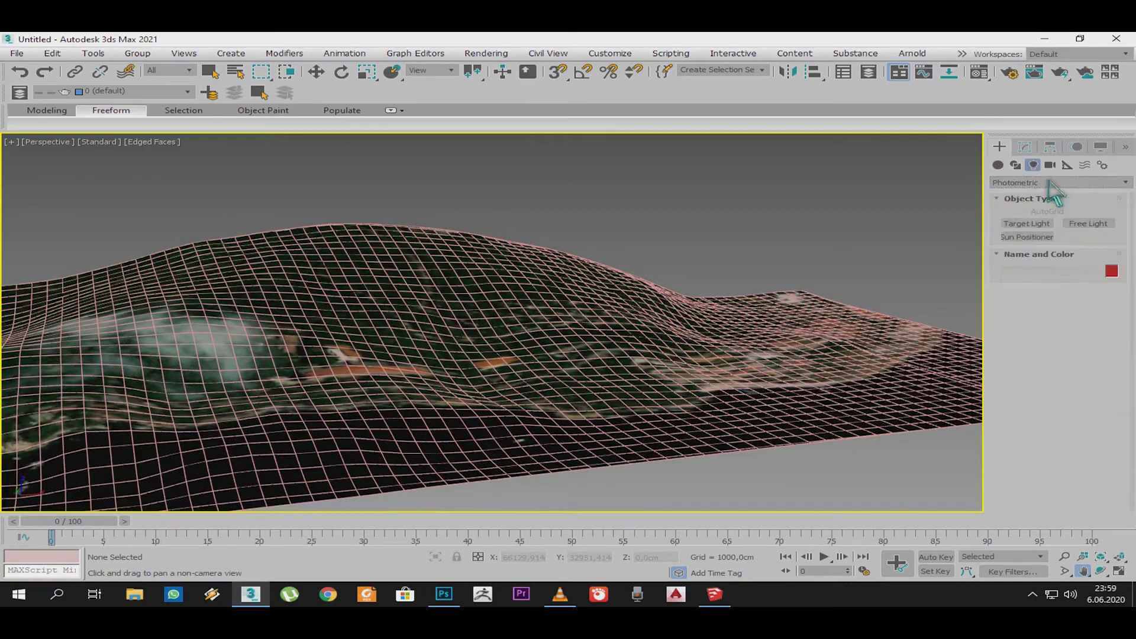
left_click(1049, 181)
left_click(1028, 226)
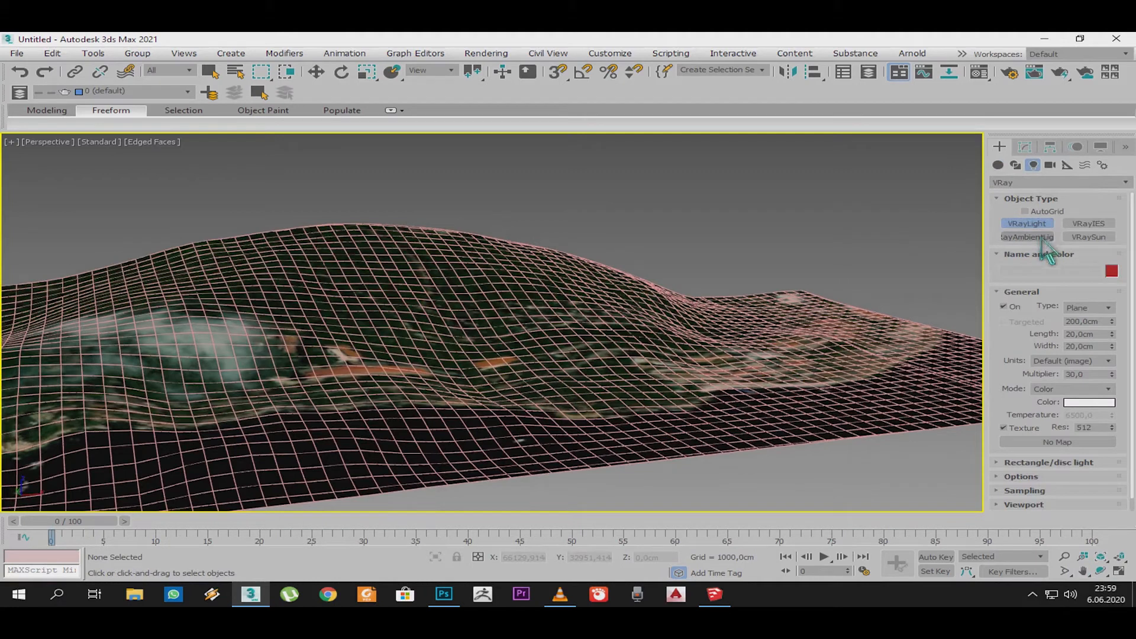
left_click(1099, 241)
key("alt+w")
right_click(773, 260)
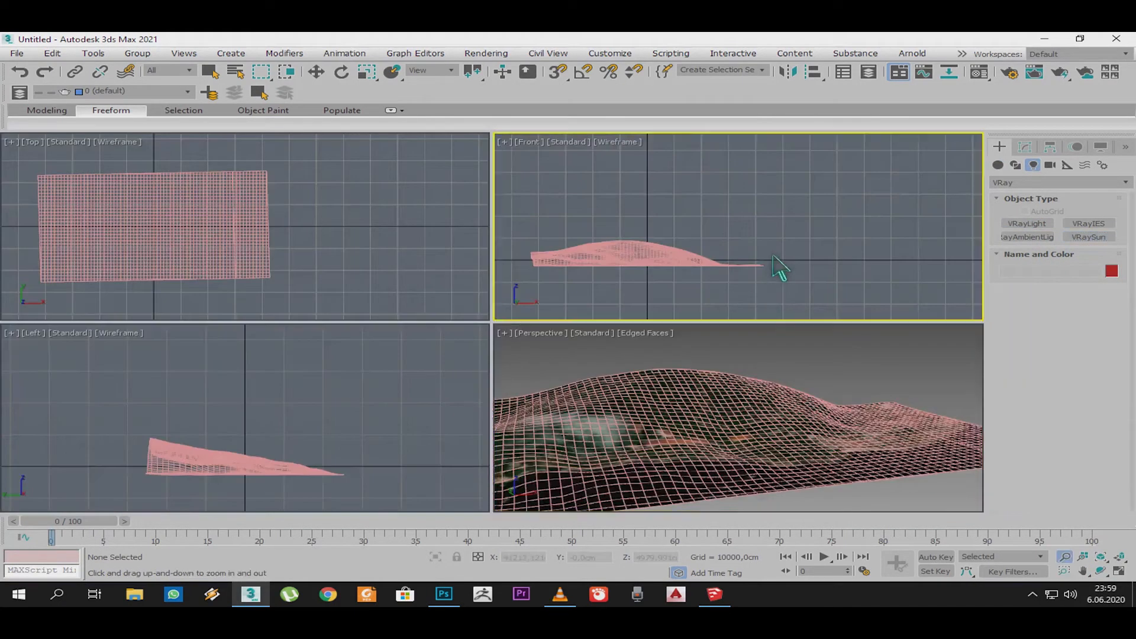
key("alt+w")
scroll(701, 255, "down", 2)
left_click_drag(681, 219, 364, 358)
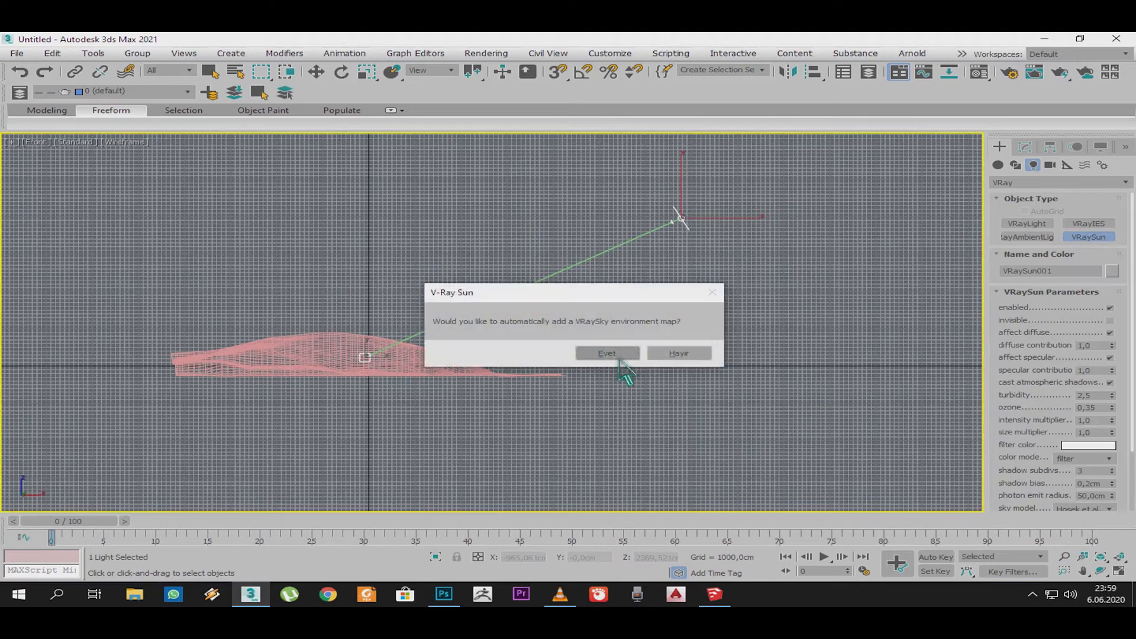
left_click(616, 357)
Move the sun lower and closer to the terrain in the front view, and return to the full perspective view.
key("w")
left_click_drag(719, 208, 639, 254)
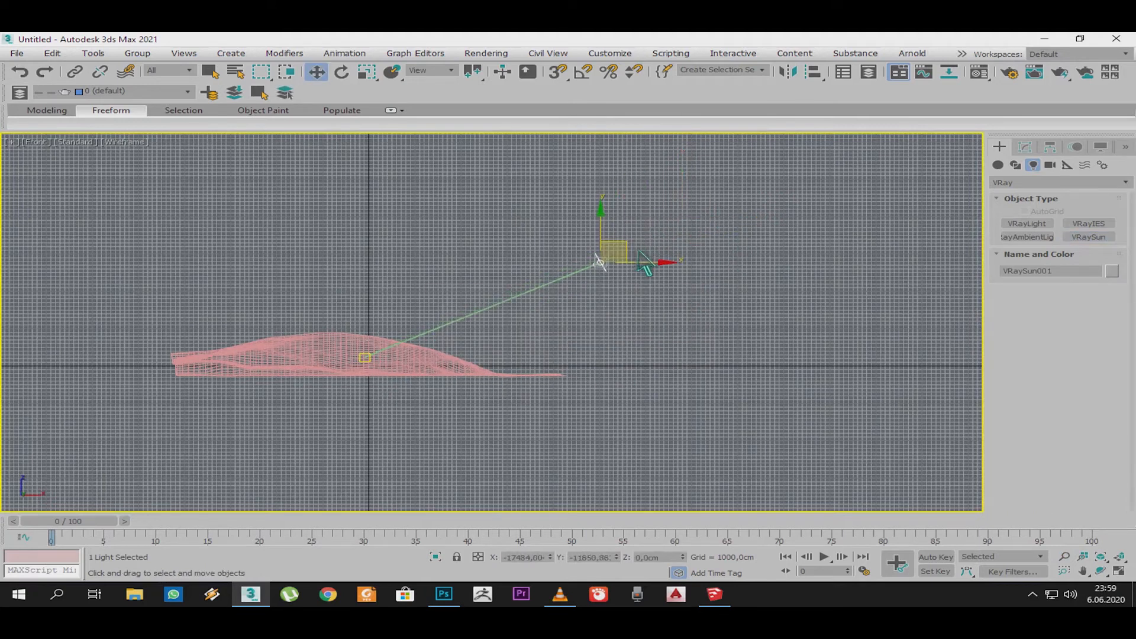
key("alt+w")
scroll(686, 417, "down", 2)
key("alt+w")
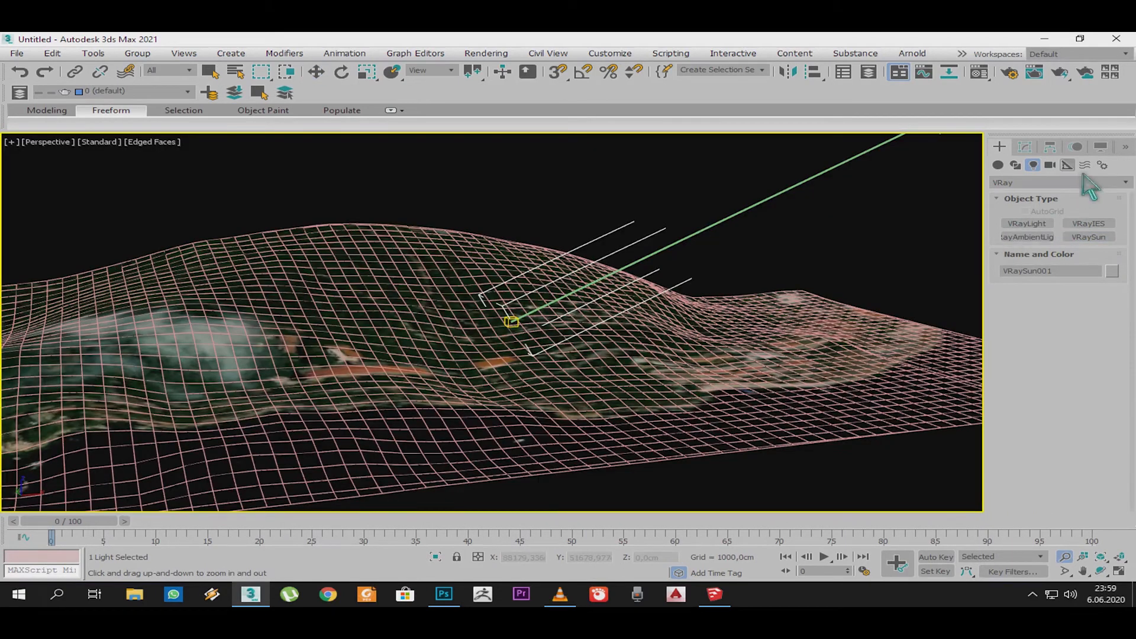
Place a V-Ray physical camera with its target on the terrain and return to the full perspective view.
left_click(1052, 165)
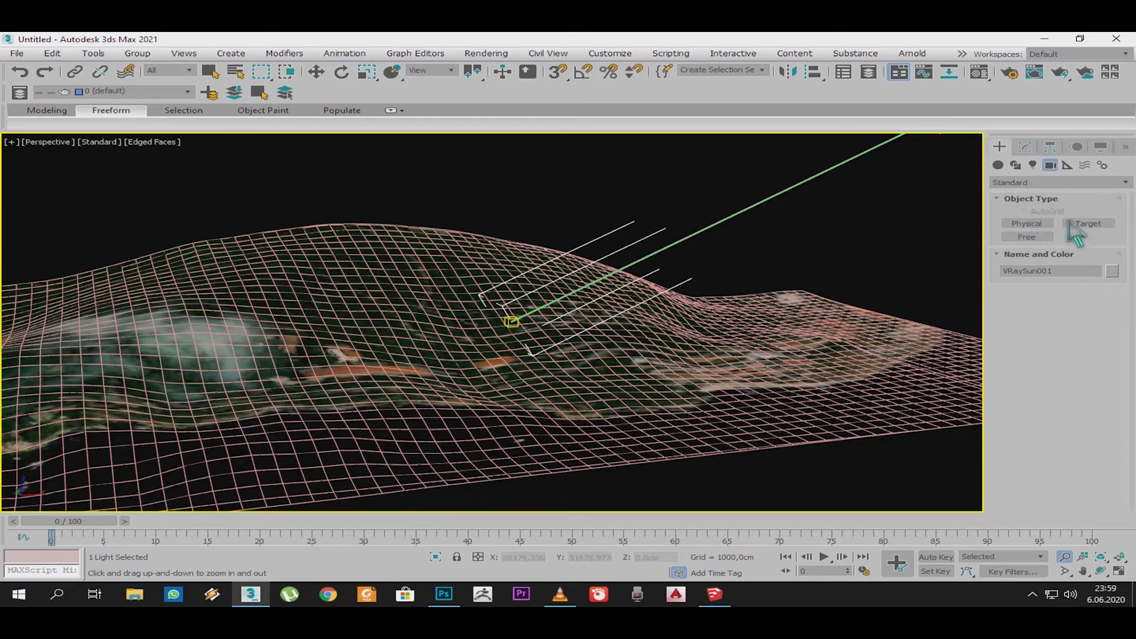
left_click(1042, 182)
left_click(1035, 208)
left_click(1090, 224)
key("alt+w")
left_click(558, 227)
left_click_drag(539, 217, 663, 244)
right_click(654, 280)
key("alt+w")
key("alt+w")
left_click(729, 382)
key("alt+w")
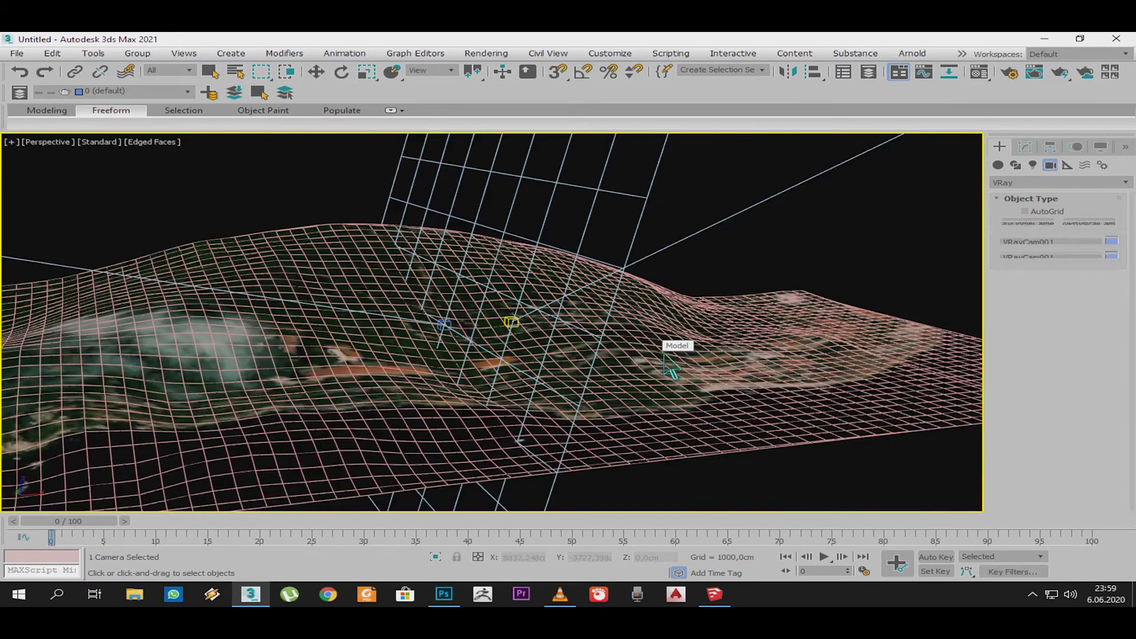
Look through the V-Ray camera, turn off edged faces and adjust the camera's framing of the terrain.
key("c")
middle_click_drag(514, 289, 501, 309)
key("F4")
middle_click_drag(429, 327, 479, 339)
Select the V-Ray sun, show the safe frame in the camera view and adjust the camera framing.
key("alt+w")
left_click(786, 243)
left_click(793, 197)
right_click(760, 381)
key("alt+w")
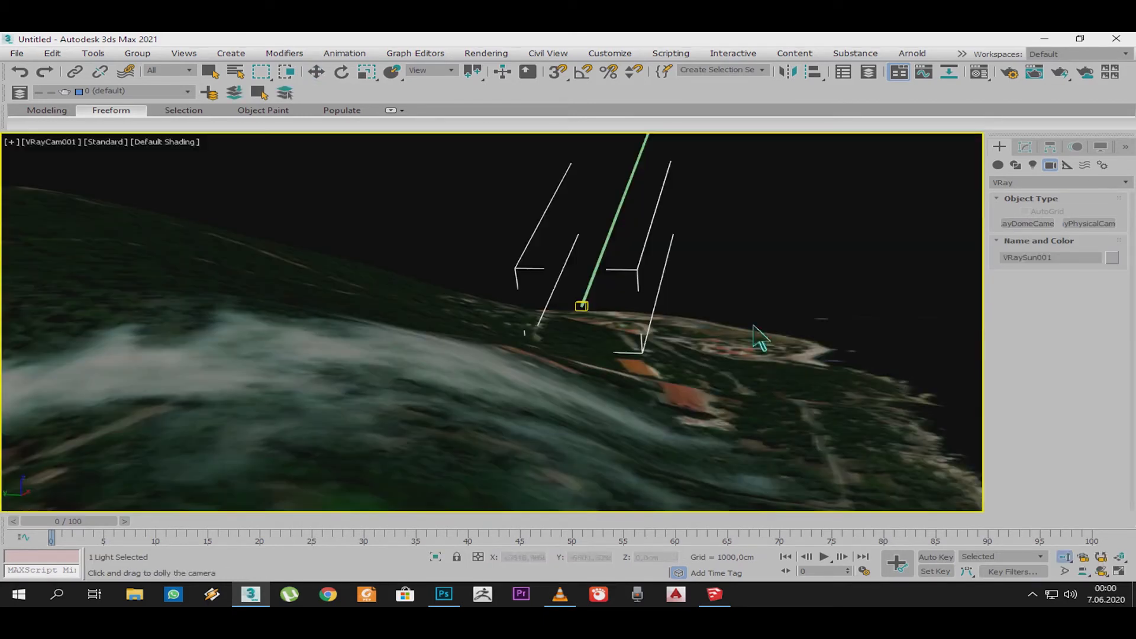
left_click_drag(683, 558, 703, 166)
key("shift+f")
middle_click_drag(592, 249, 571, 252)
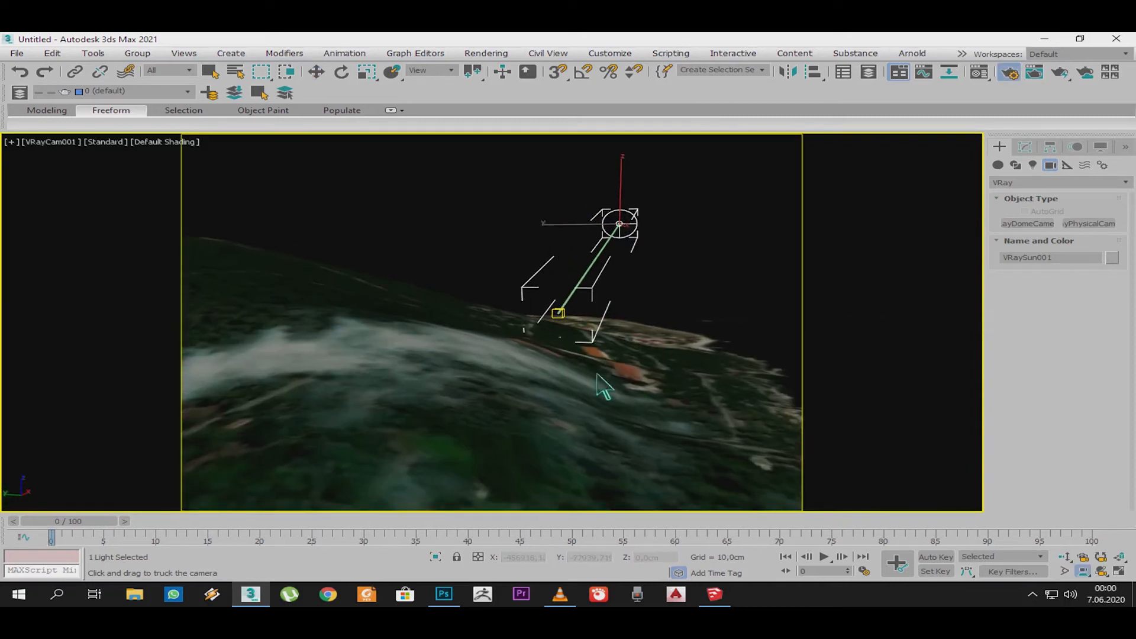
Set the render output size to the HDTV (video) preset at 1280x720 and close the render setup.
key("F10")
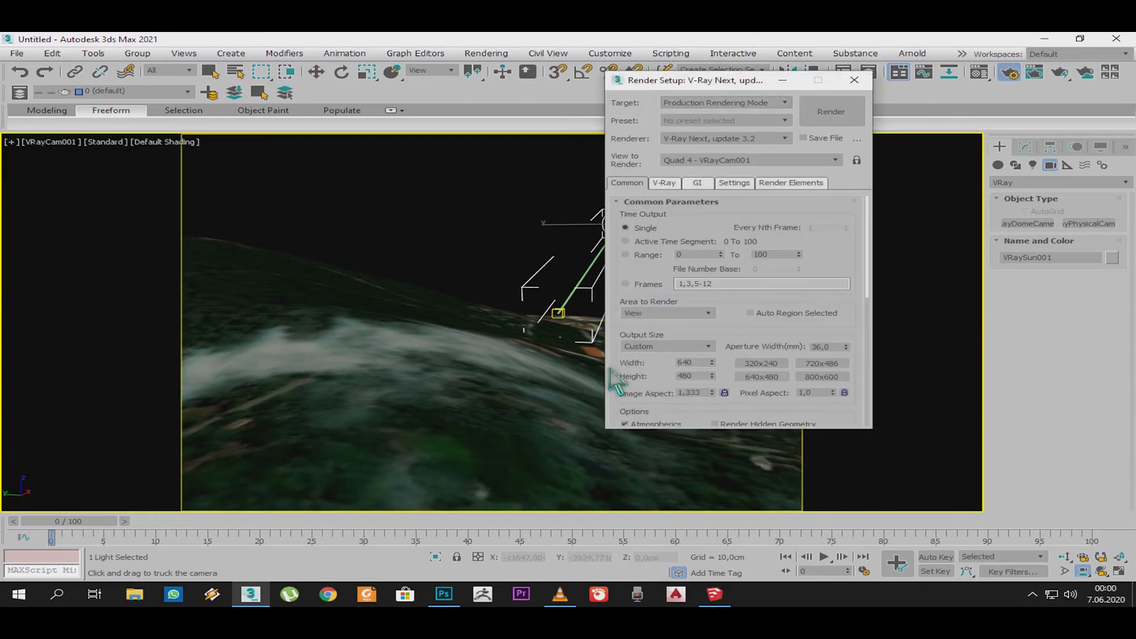
left_click(709, 347)
left_click(712, 354)
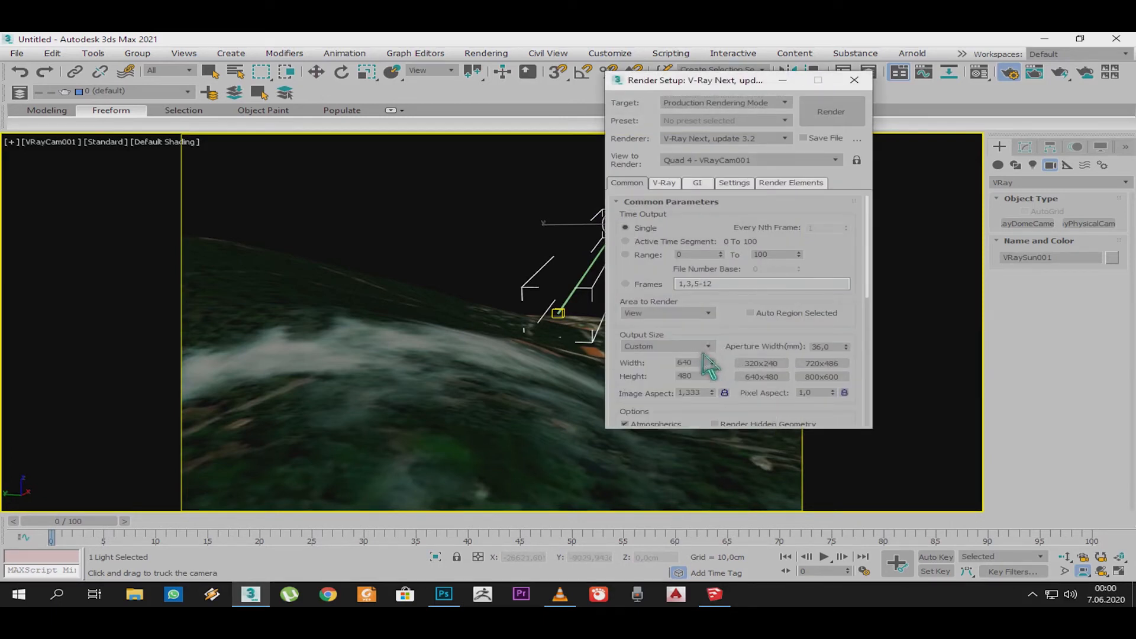
left_click(707, 347)
left_click(681, 502)
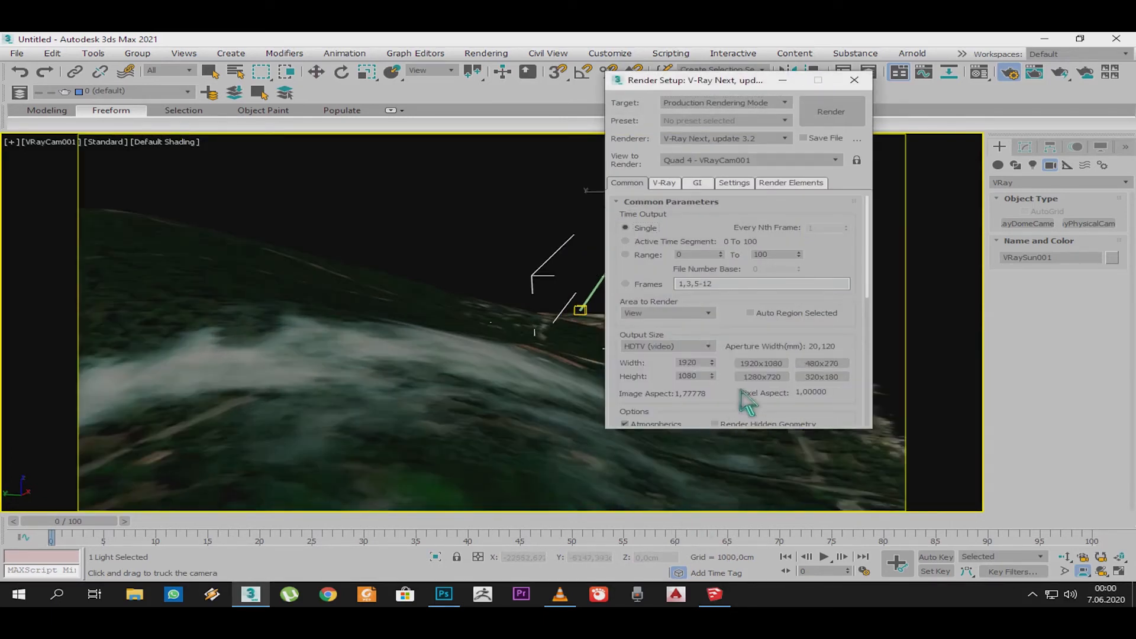
left_click(762, 377)
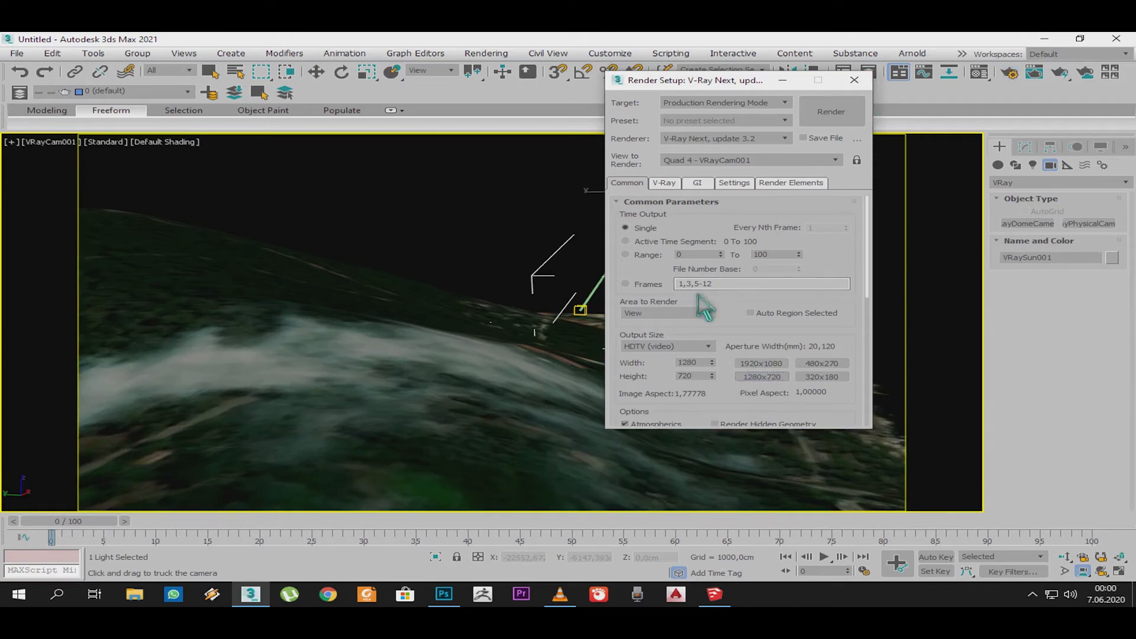
left_click(853, 80)
Move the sun's target along the hillside in the camera view and start V-Ray IPR rendering in that viewport.
left_click_drag(681, 315, 661, 320)
middle_click_drag(583, 337, 590, 333, "alt")
left_click(554, 319)
left_click_drag(554, 318, 445, 338)
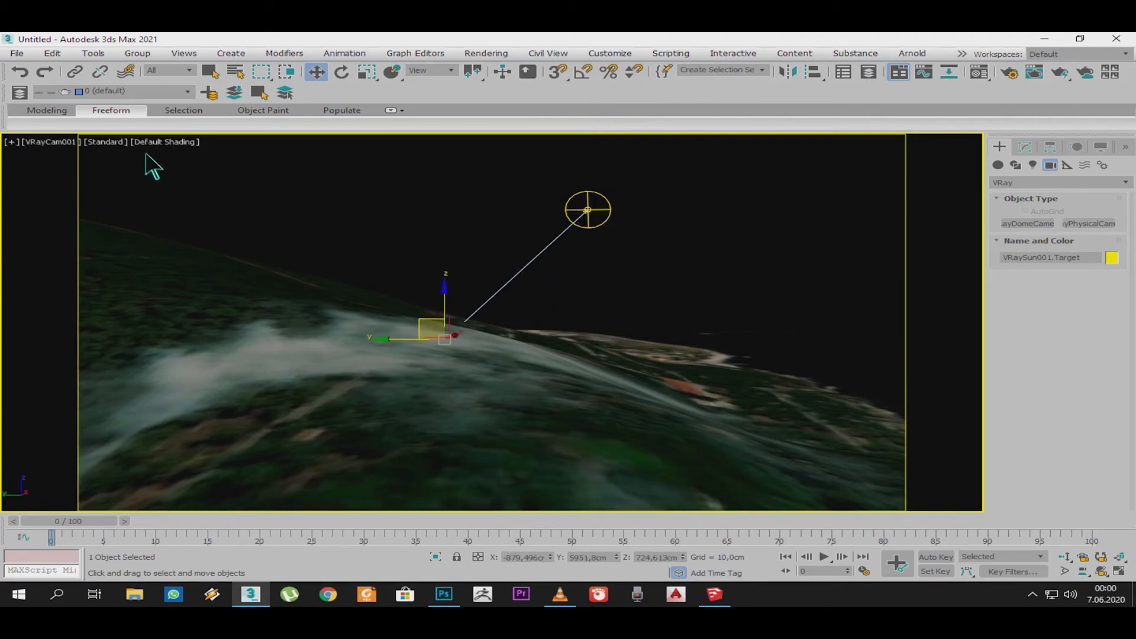
left_click(128, 145)
left_click(167, 168)
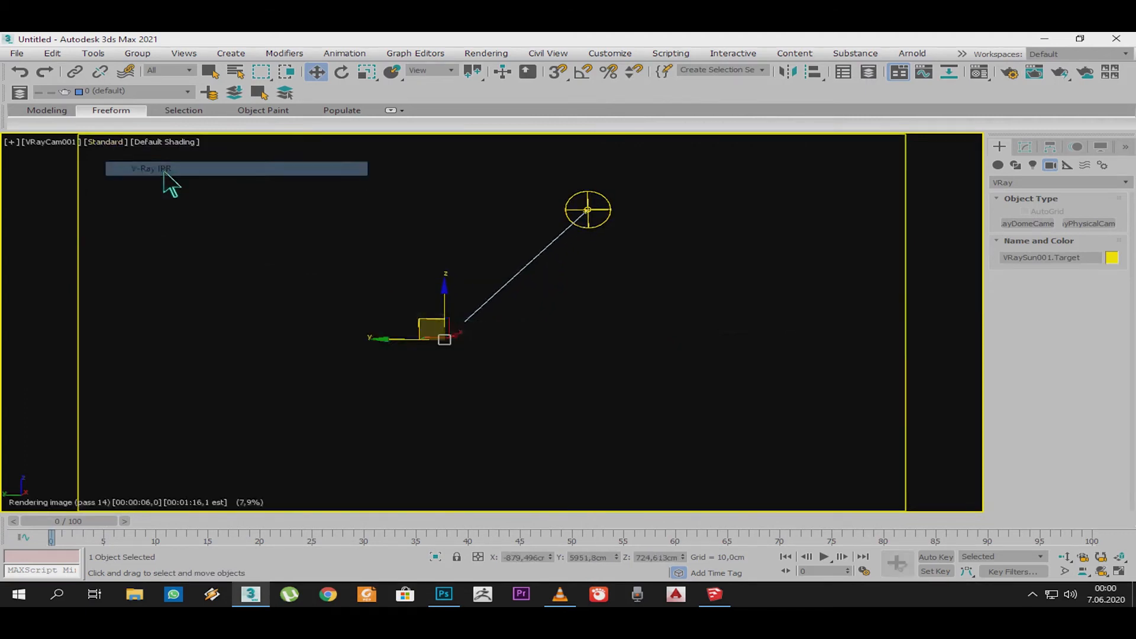
Raise the V-Ray sun higher in the sky and reframe the camera towards the coastline.
left_click(635, 289)
left_click(616, 211)
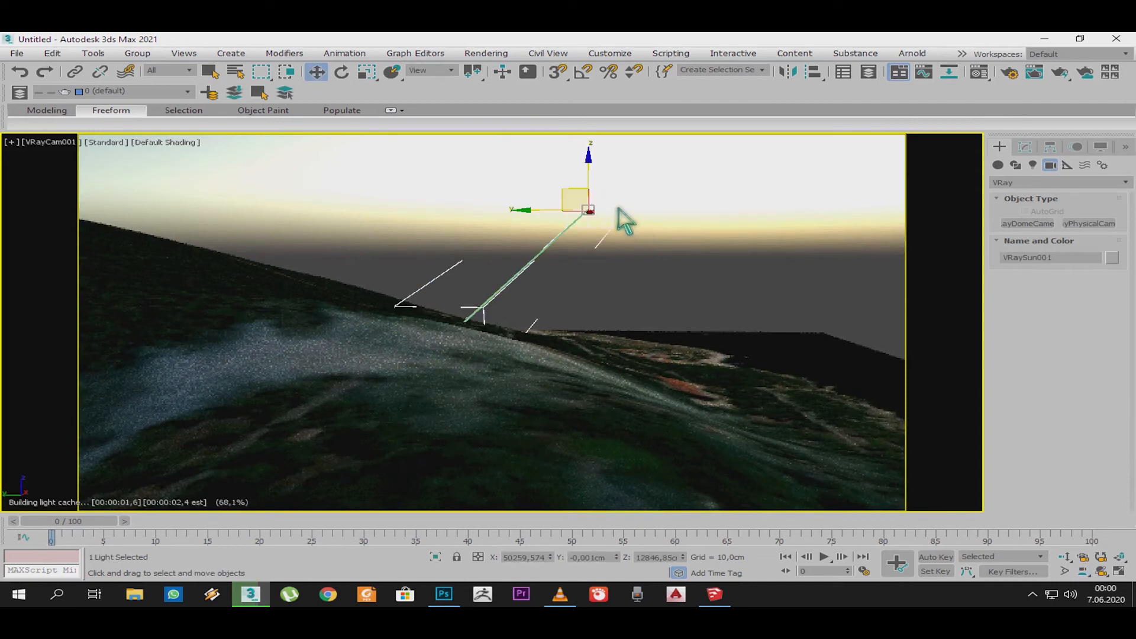
left_click_drag(588, 207, 576, 161)
middle_click_drag(613, 262, 566, 287)
middle_click_drag(565, 336, 500, 349, "alt")
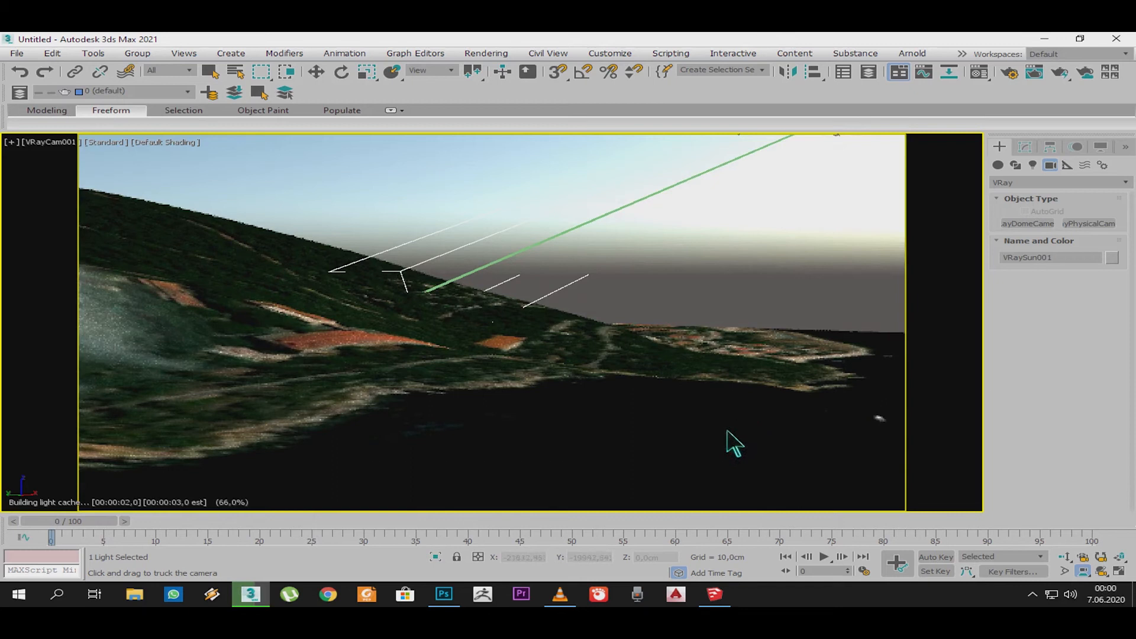
Stop the V-Ray IPR rendering in the camera view.
left_click(126, 146)
mouse_move(173, 166)
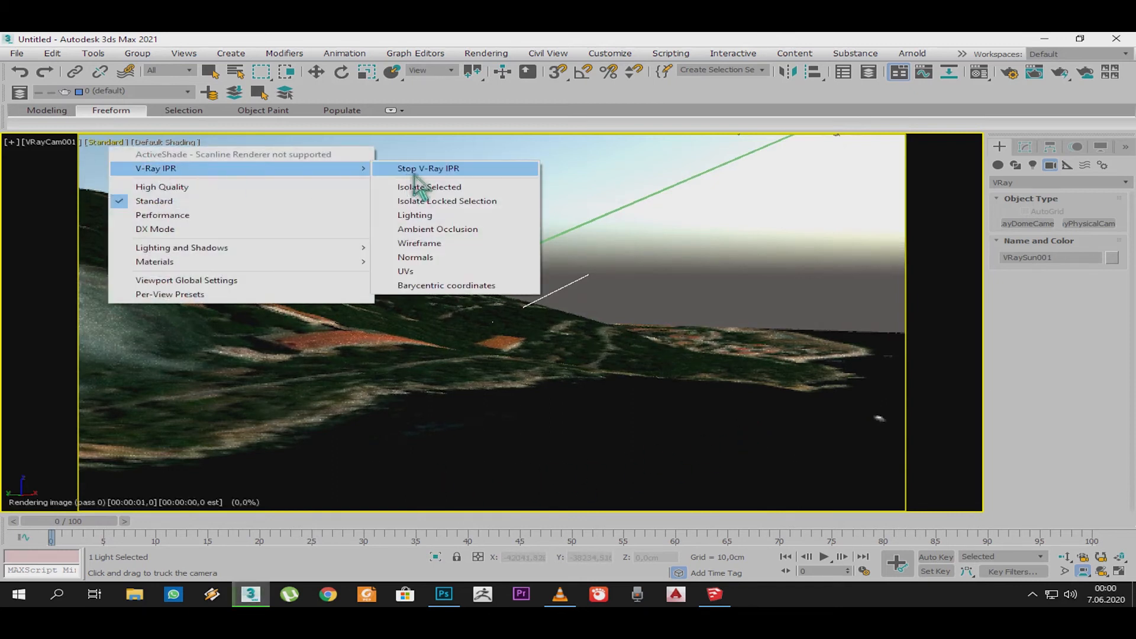
left_click(436, 171)
Switch to Photoshop and open the Location image from the Arazi_Tutorial folder on the desktop.
left_click(460, 597)
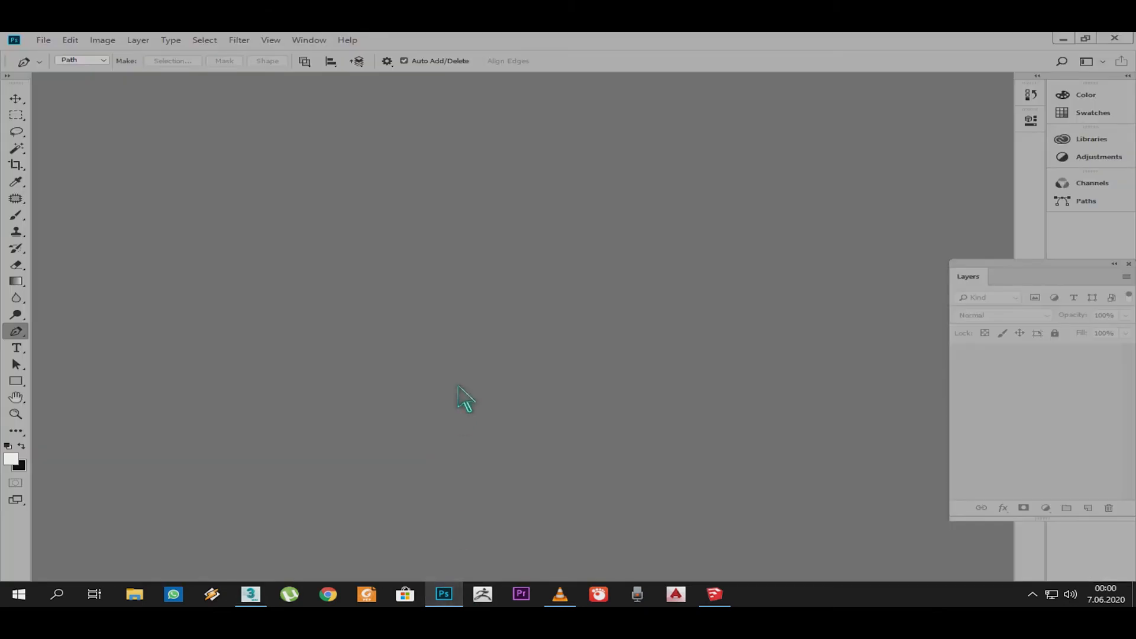
key("ctrl+o")
left_click(65, 223)
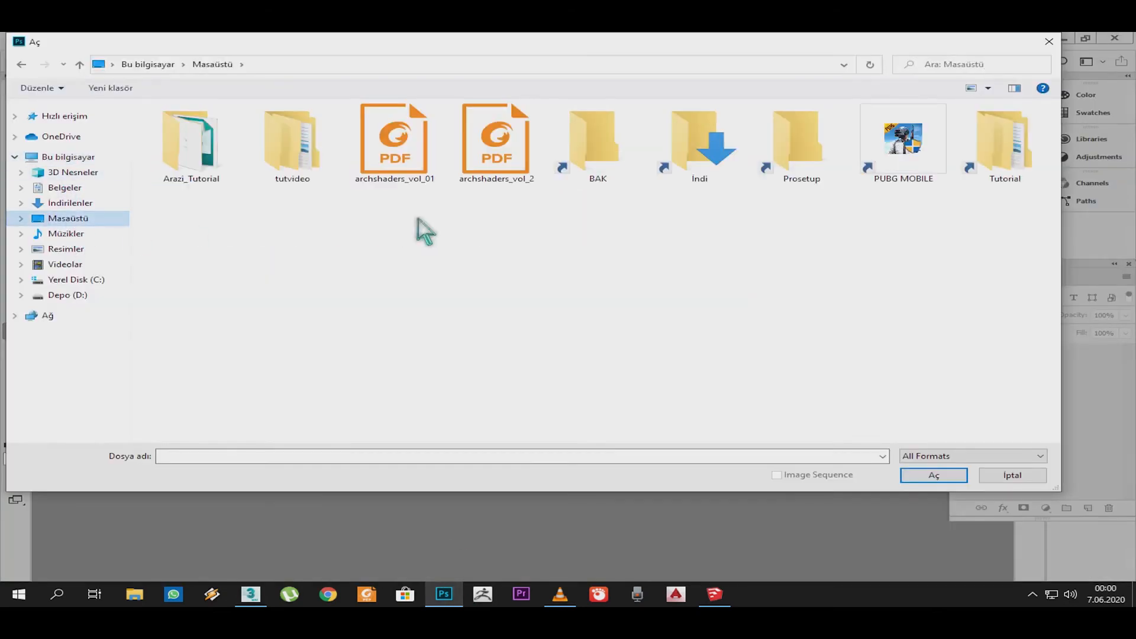
left_click(1007, 151)
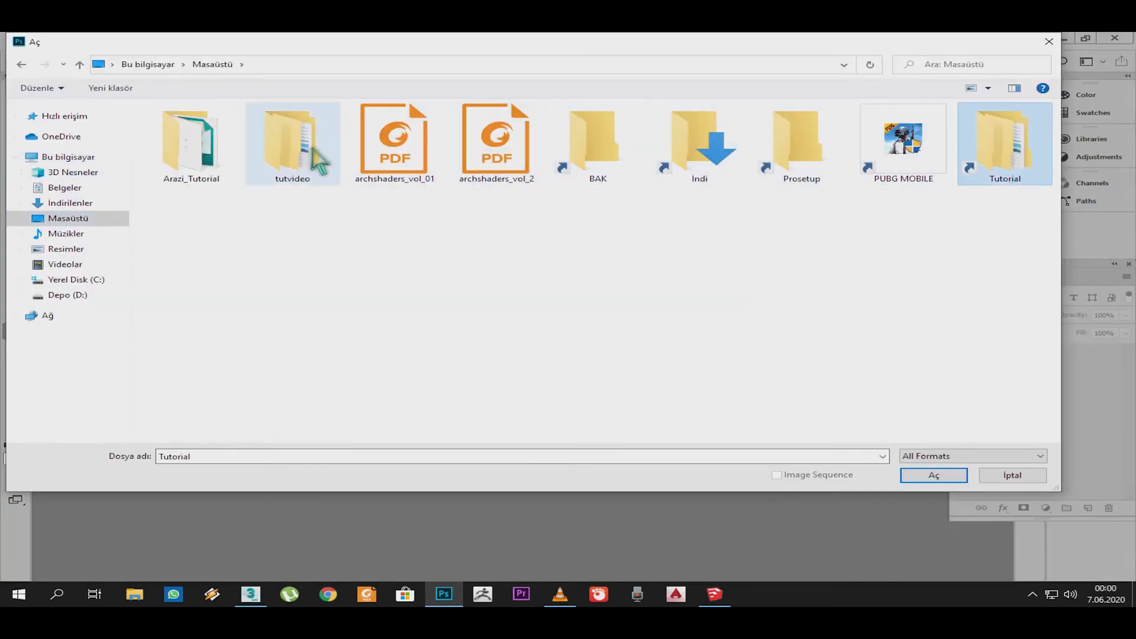
left_click(279, 148)
double_click(224, 145)
left_click(373, 172)
key("Return")
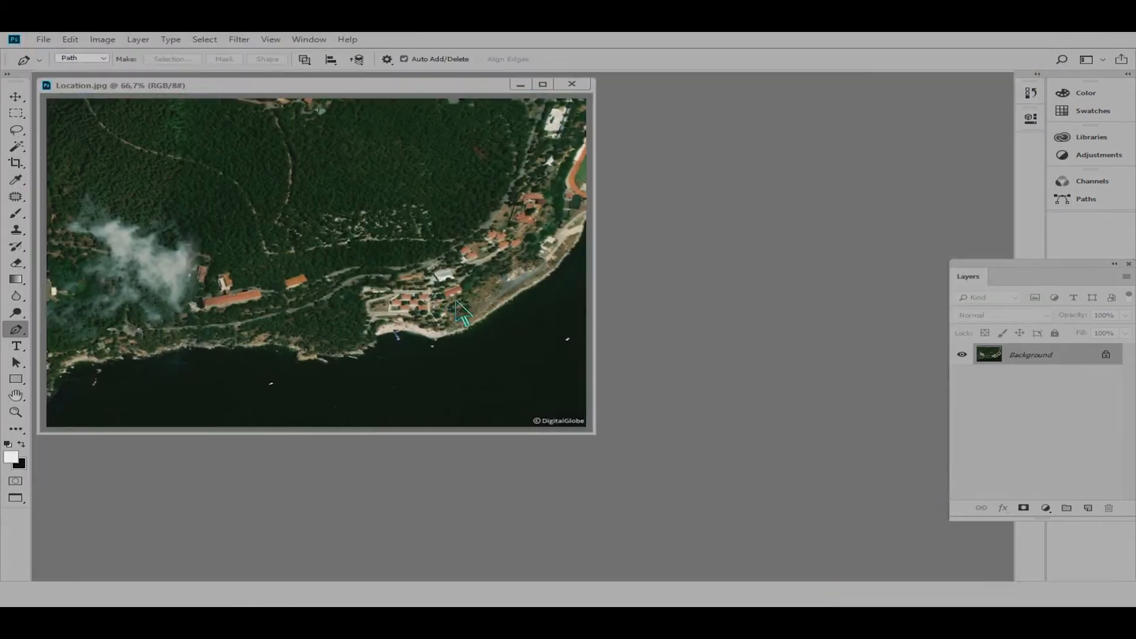
Outline the sea along the coastline as a selection and feather it by 5 pixels.
key("f")
scroll(798, 473, "up", 3, "alt")
key("f")
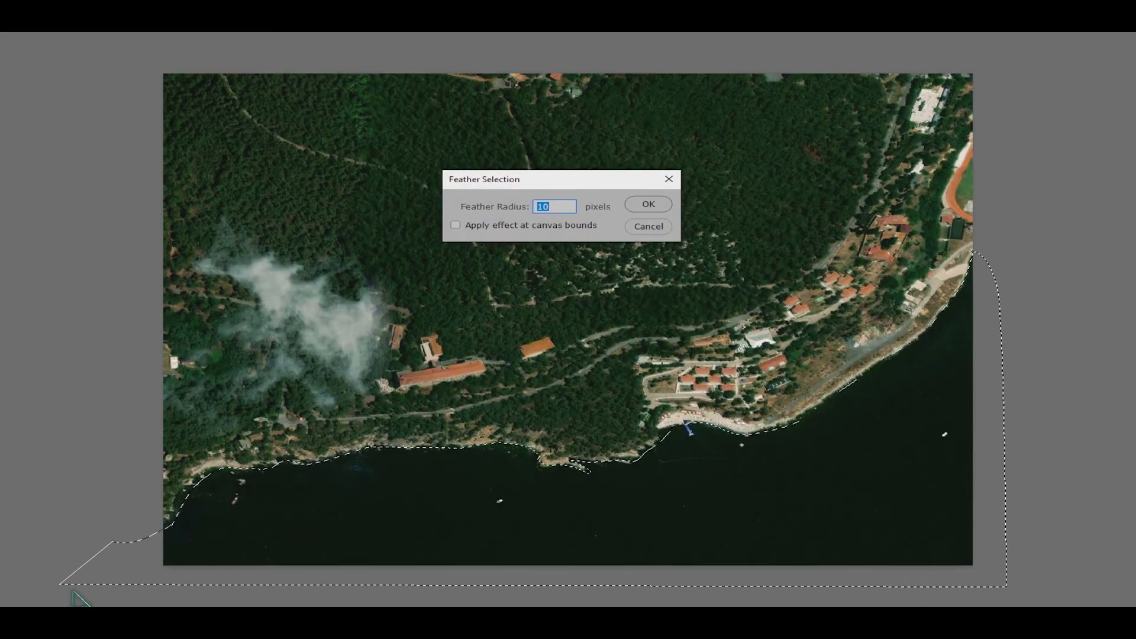
type("5")
key("Return")
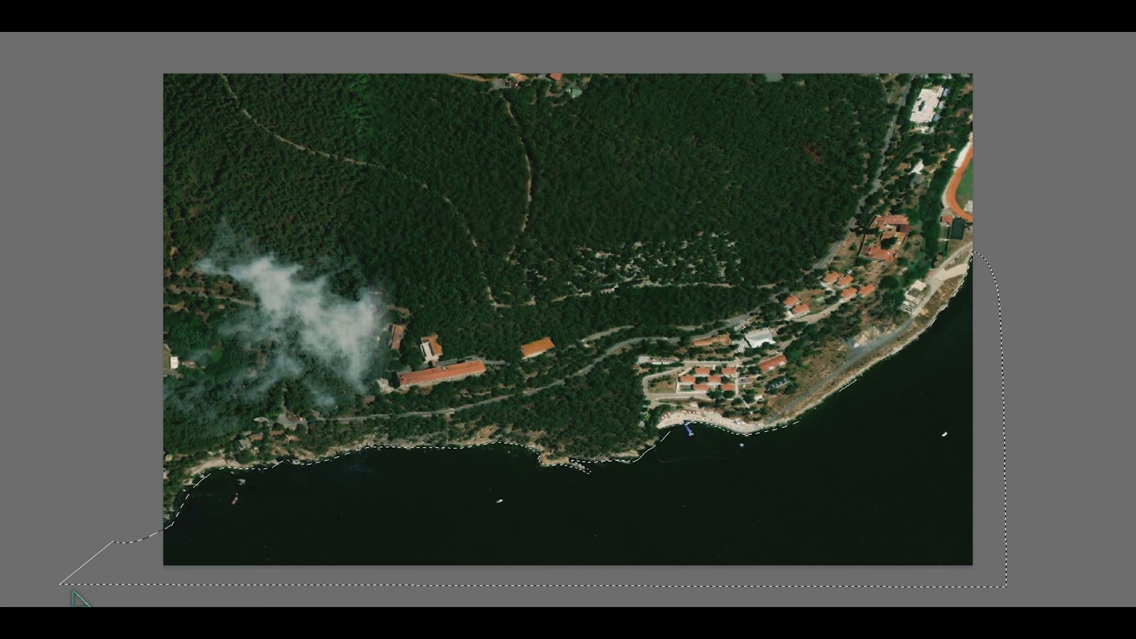
Fill the selected sea area with White at 100% opacity.
key("f")
key("shift+F5")
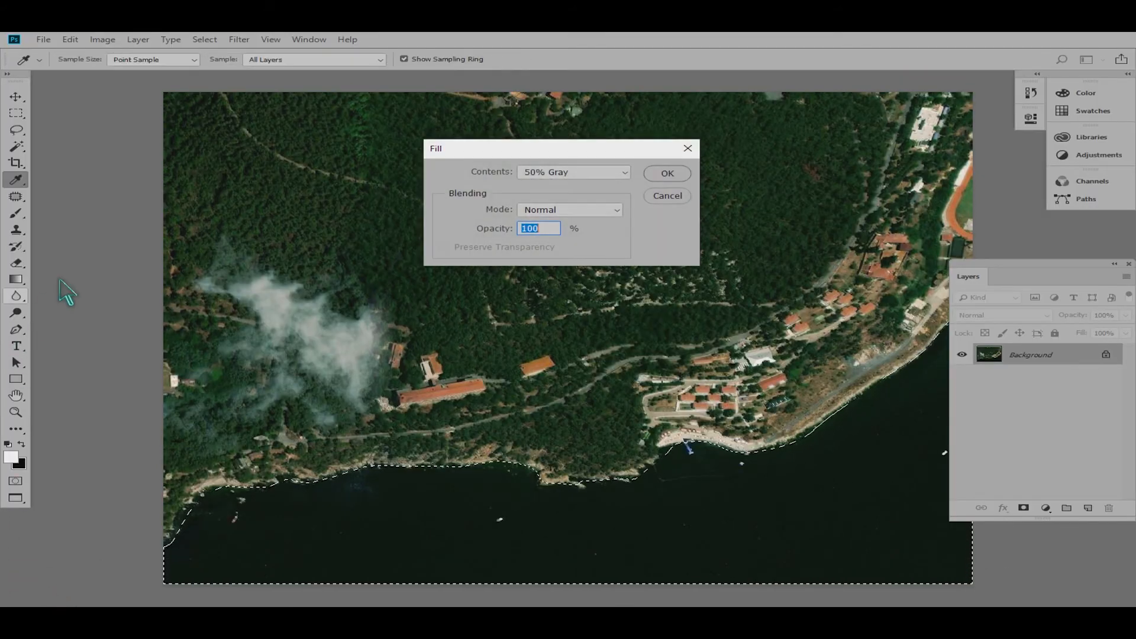
left_click(583, 172)
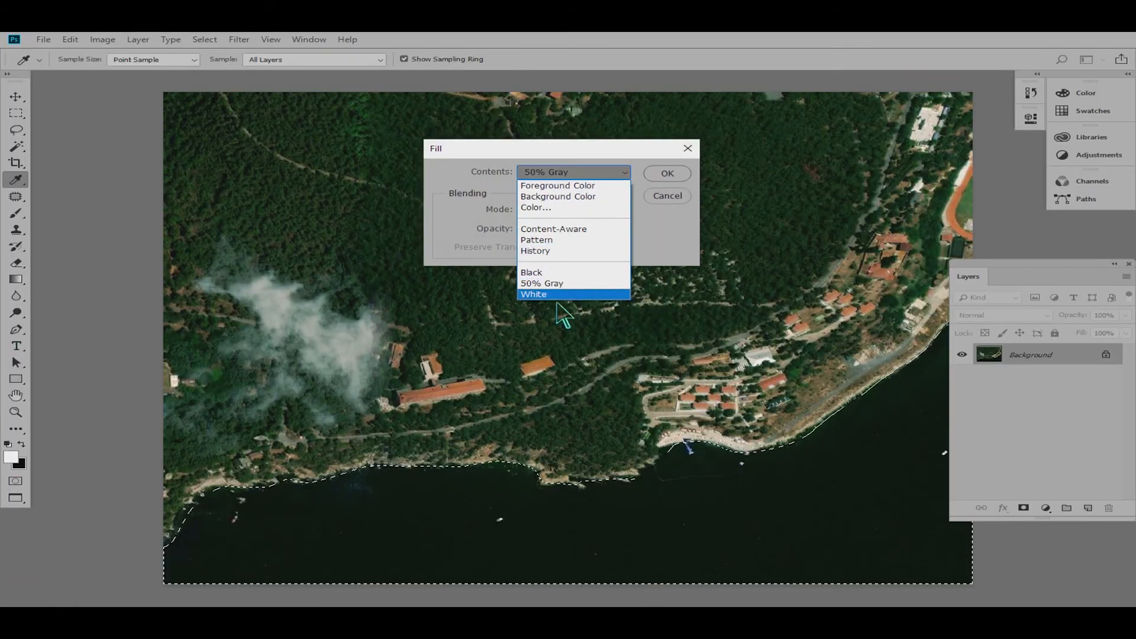
left_click(563, 292)
key("Return")
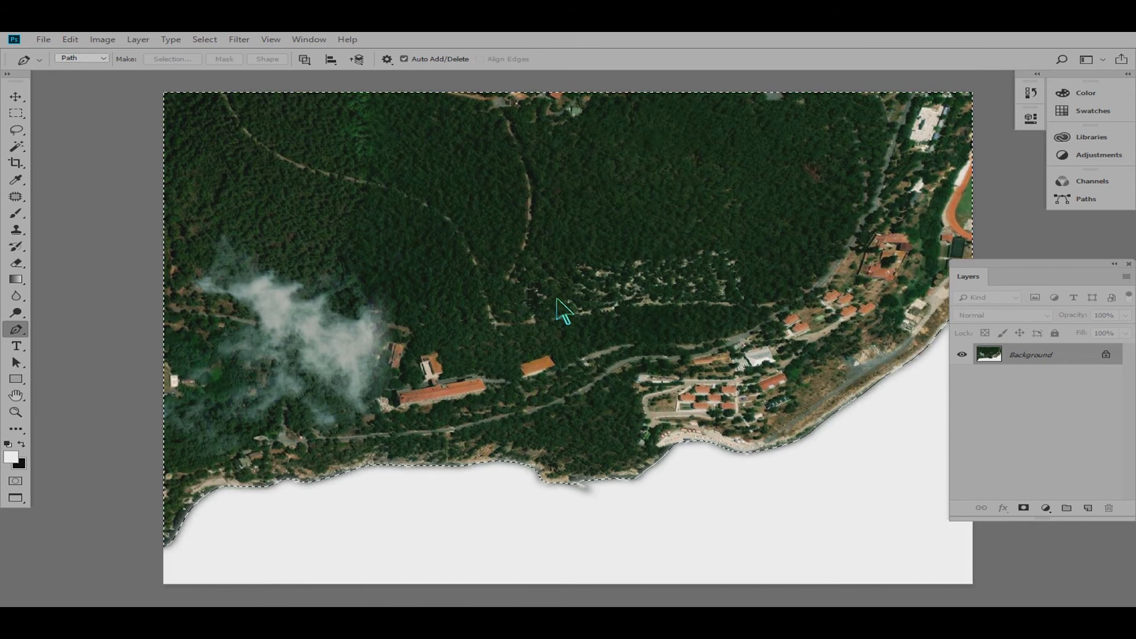
Invert the selection and fill the land area with 50% Gray.
key("ctrl+shift+i")
key("shift+F5")
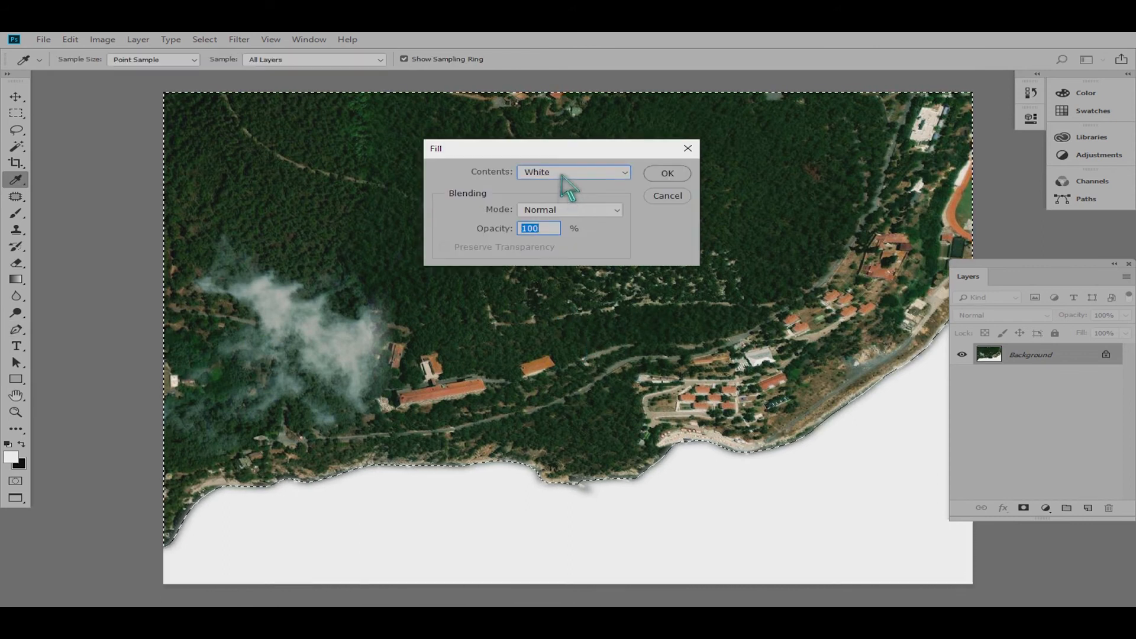
left_click(562, 172)
left_click(541, 279)
key("Return")
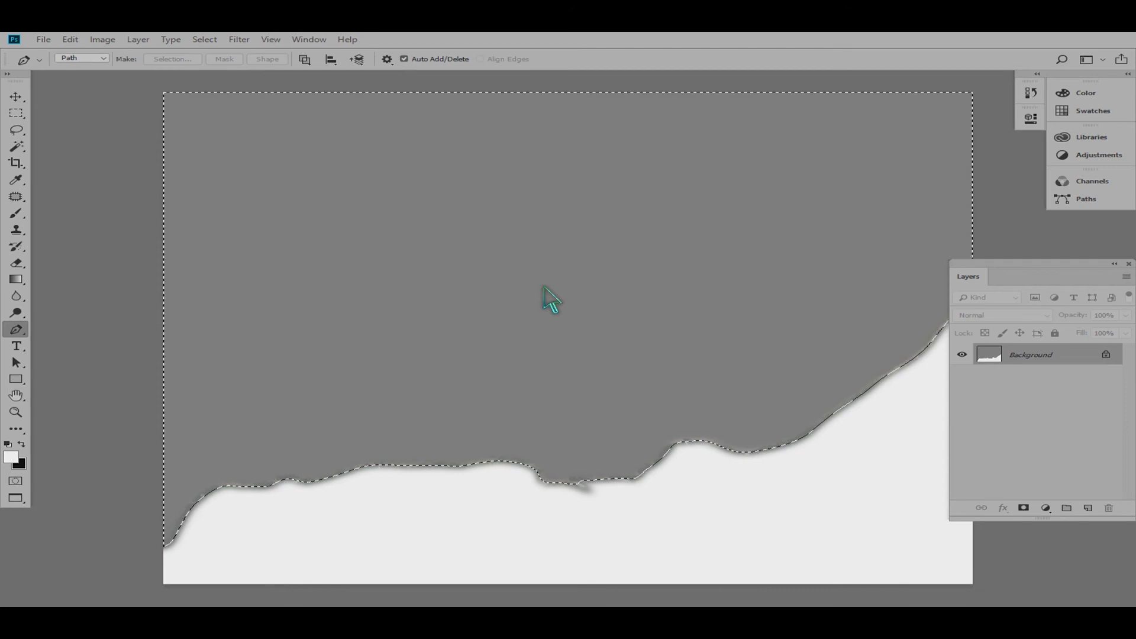
Deselect and darken the grey land with Levels, setting the midtone input to 0,24.
key("ctrl+d")
key("ctrl+l")
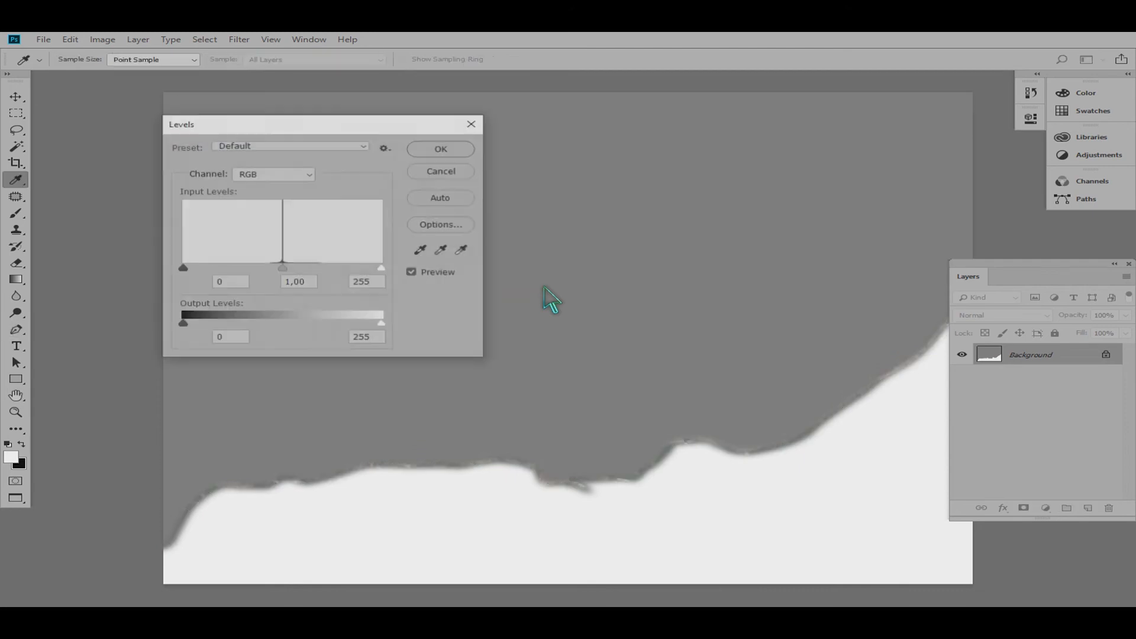
left_click_drag(286, 274, 363, 276)
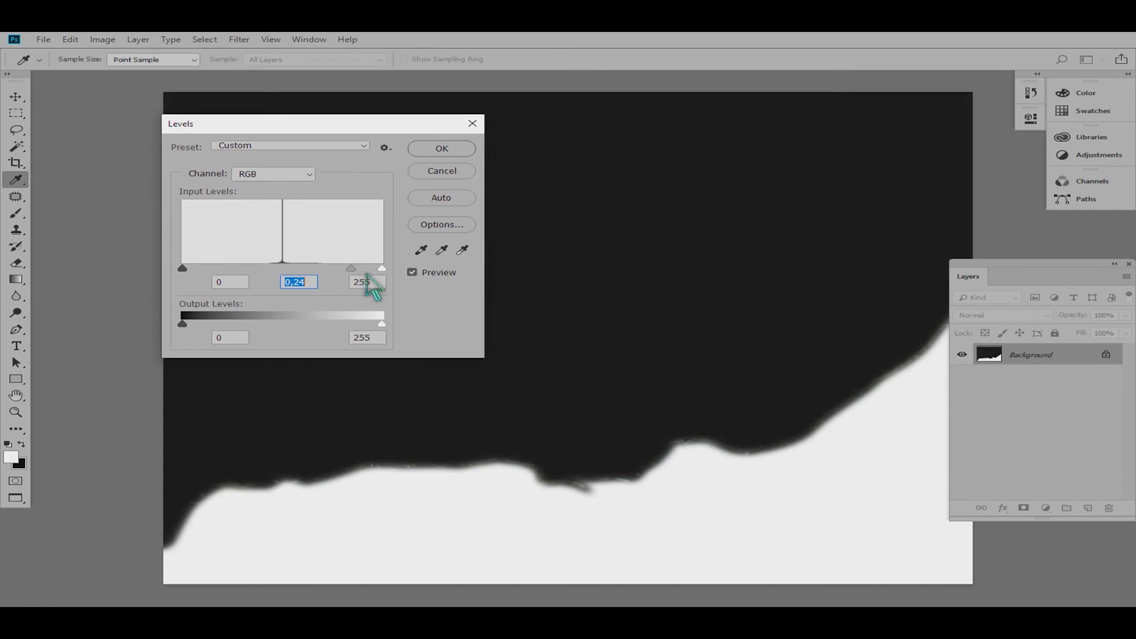
key("Return")
key("p")
Save the mask as a JPEG named Location-reflection in the Arazi_Tutorial folder and close the image.
key("ctrl+shift+s")
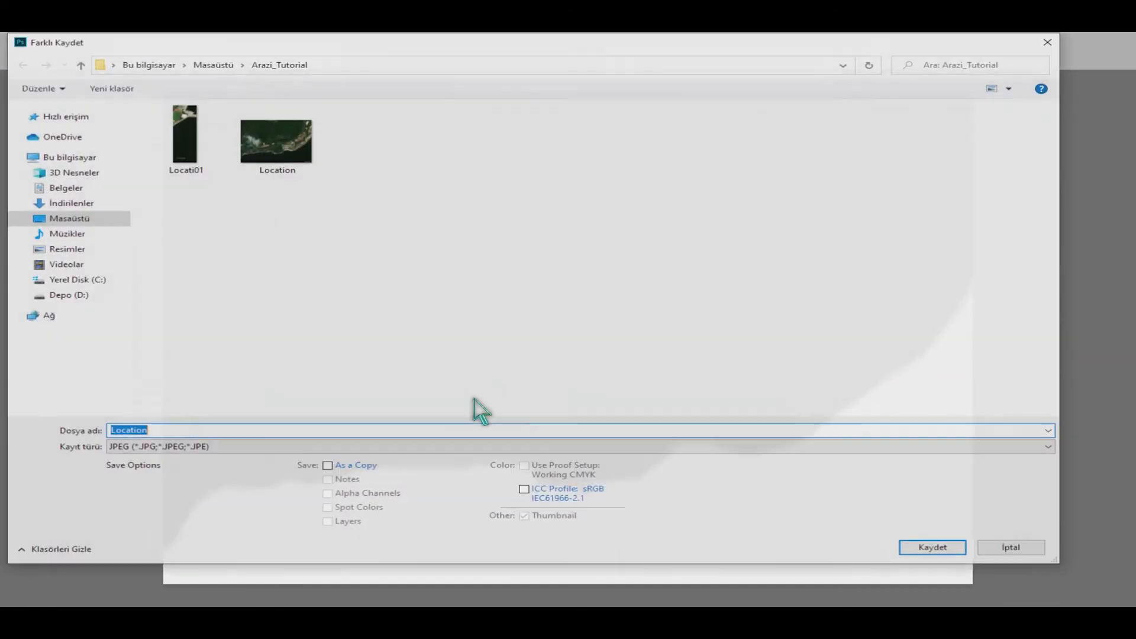
left_click(292, 453)
scroll(291, 454, "down", 1)
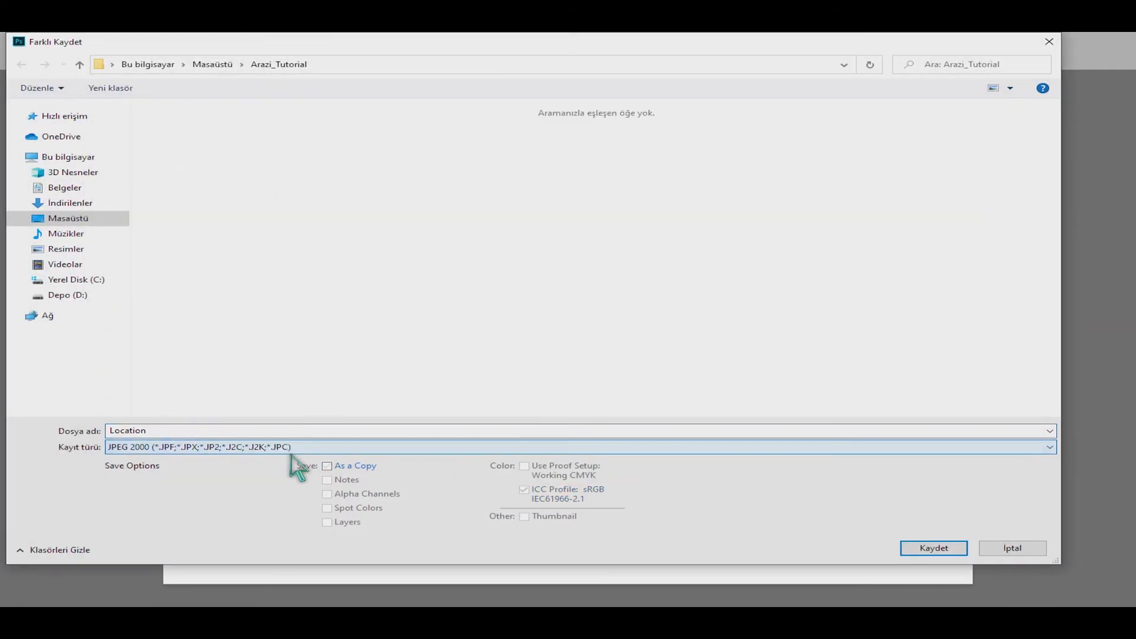
left_click(208, 449)
left_click(208, 450)
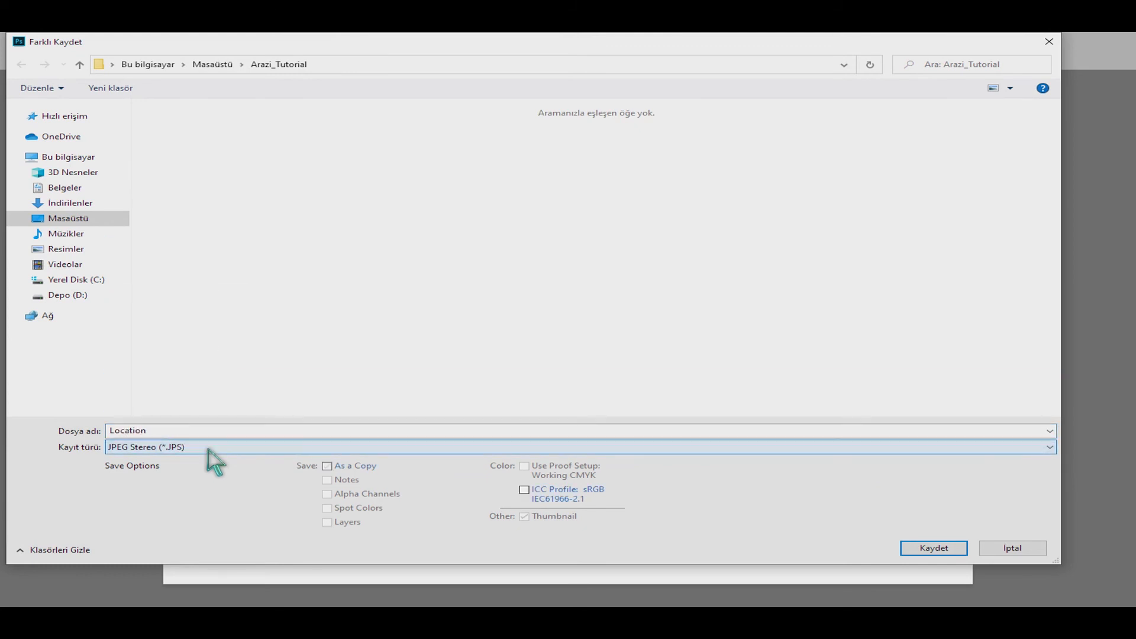
scroll(209, 450, "up", 2)
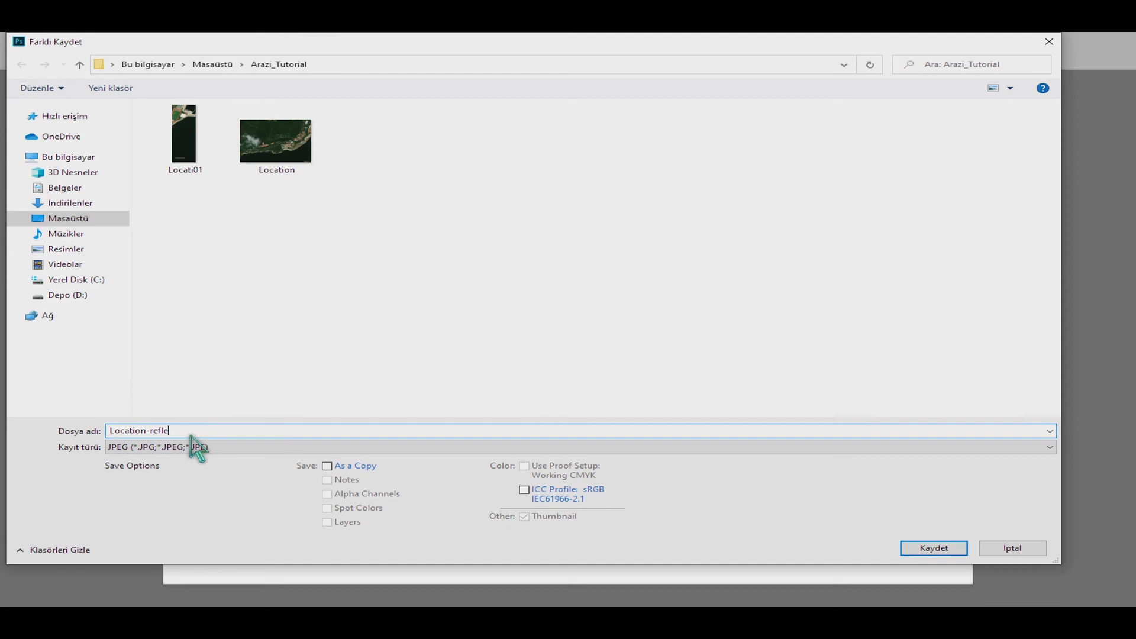
left_click(949, 547)
left_click(654, 161)
key("p")
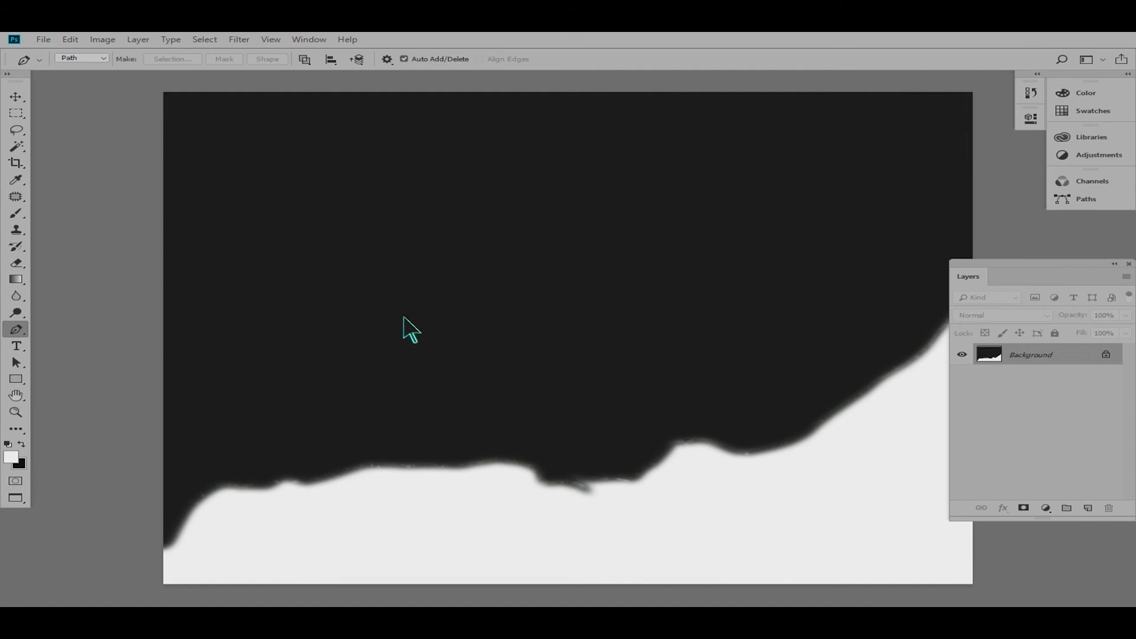
key("ctrl+w")
Switch to 3ds Max and load Location-reflection as a bitmap into the terrain material's Reflect map.
key("alt+Tab")
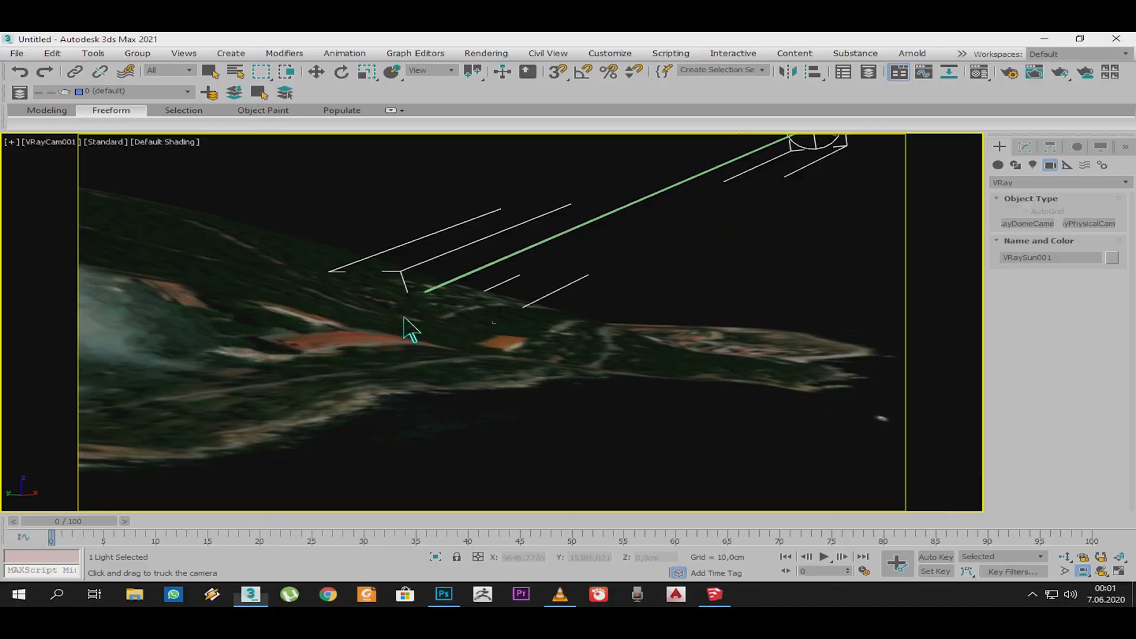
scroll(403, 310, "up", 1)
key("m")
double_click(134, 158)
left_click(290, 358)
scroll(273, 366, "down", 1)
left_click(235, 380)
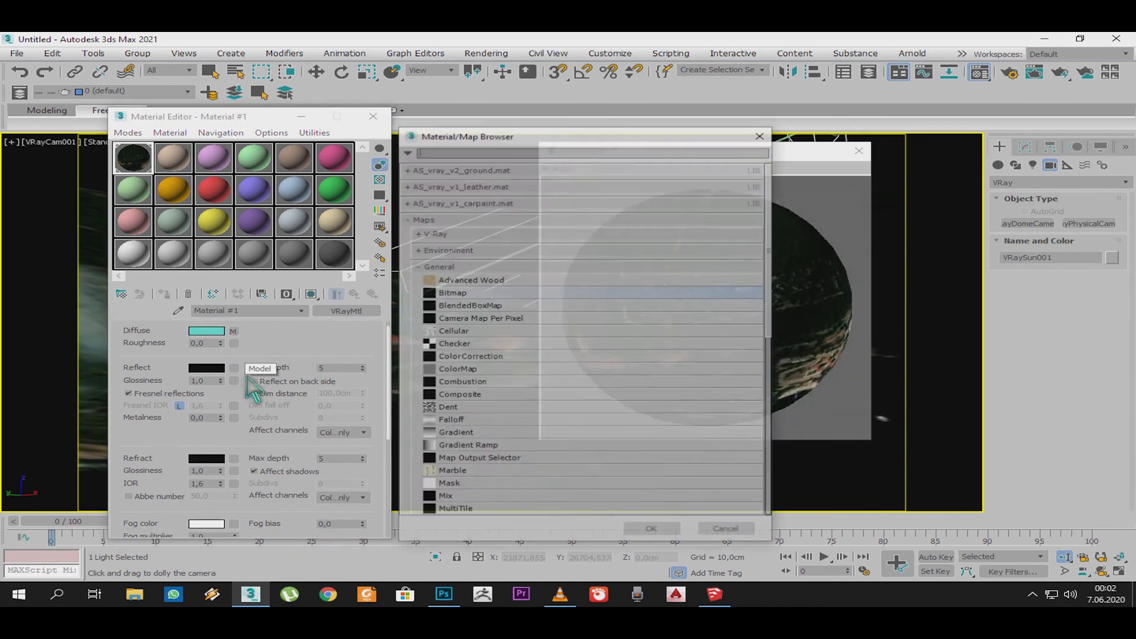
double_click(467, 294)
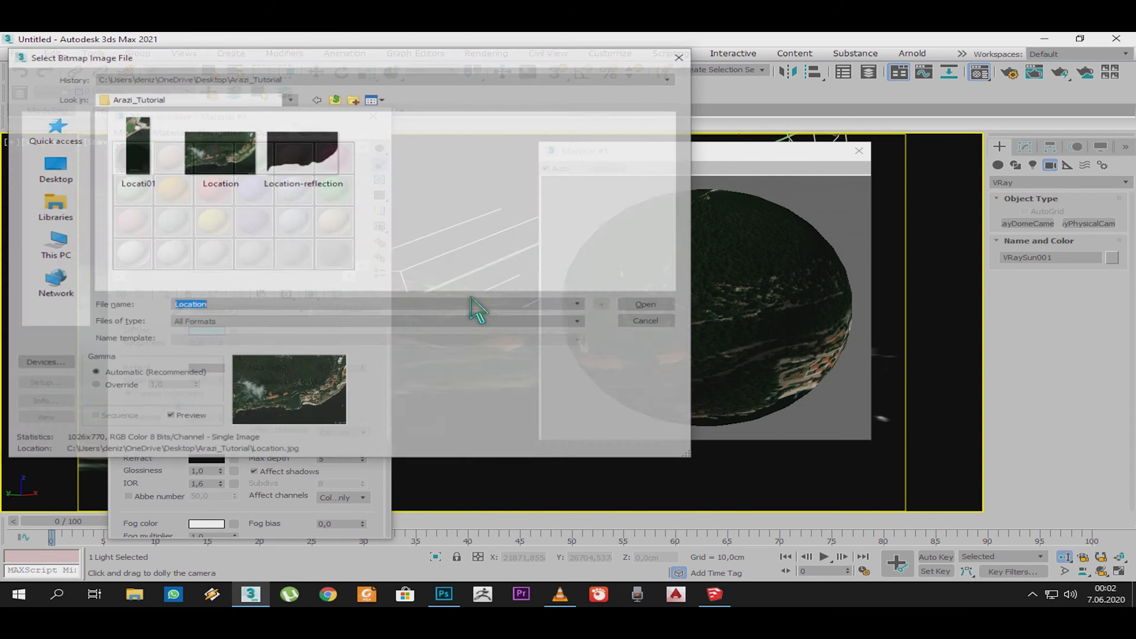
left_click(317, 158)
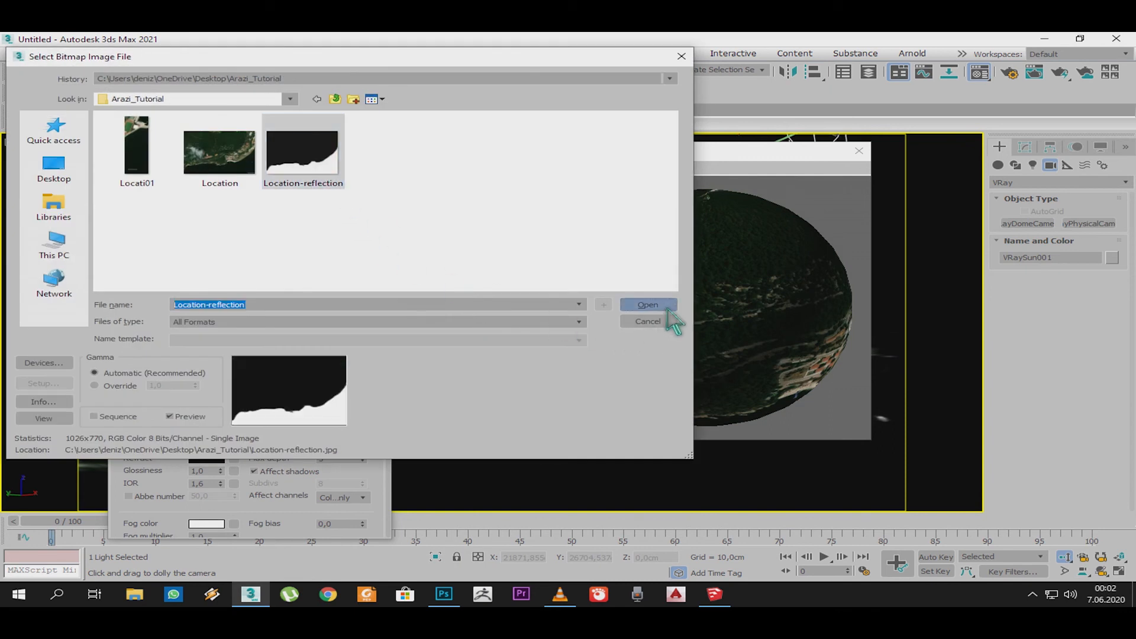
left_click(649, 304)
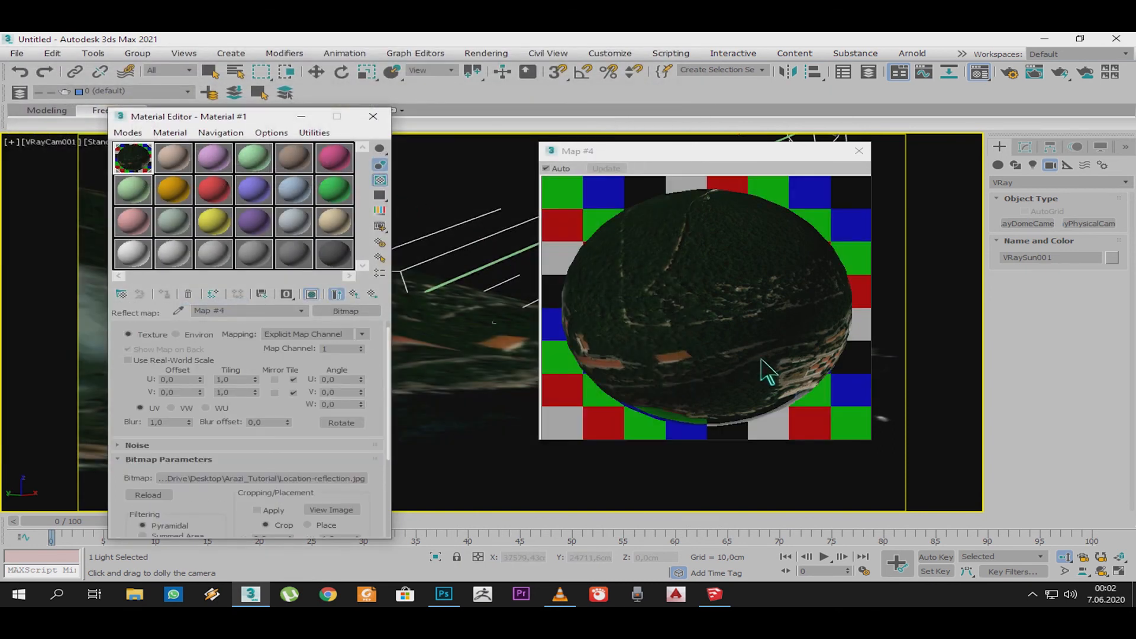
Close the material windows, start V-Ray IPR in the camera view and turn the camera towards the shore.
left_click(858, 151)
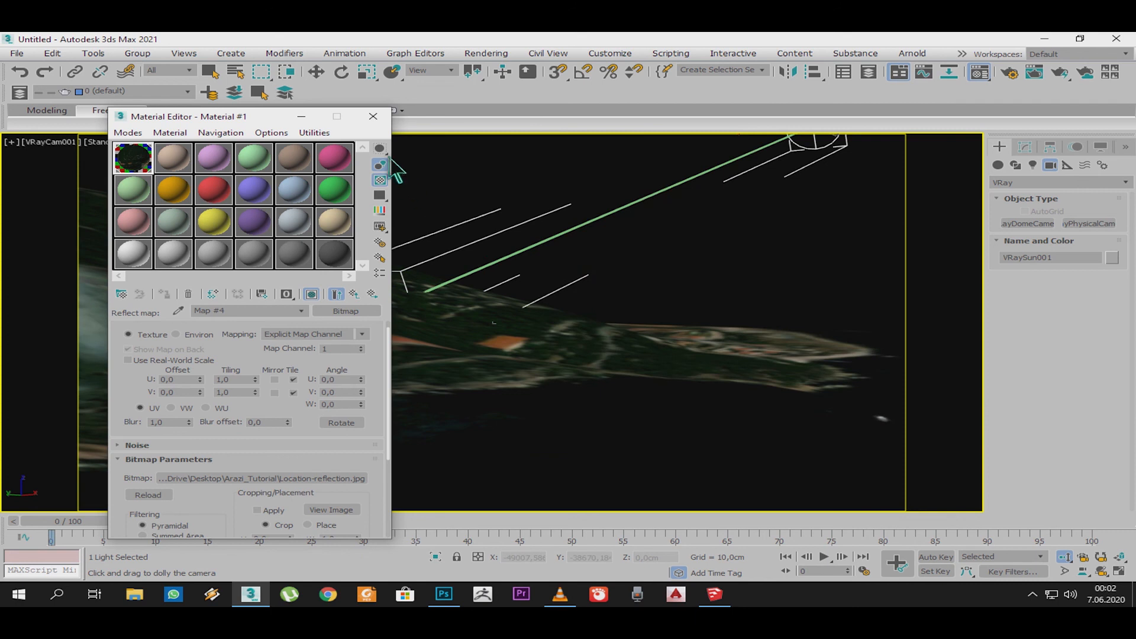
left_click(373, 117)
left_click(121, 144)
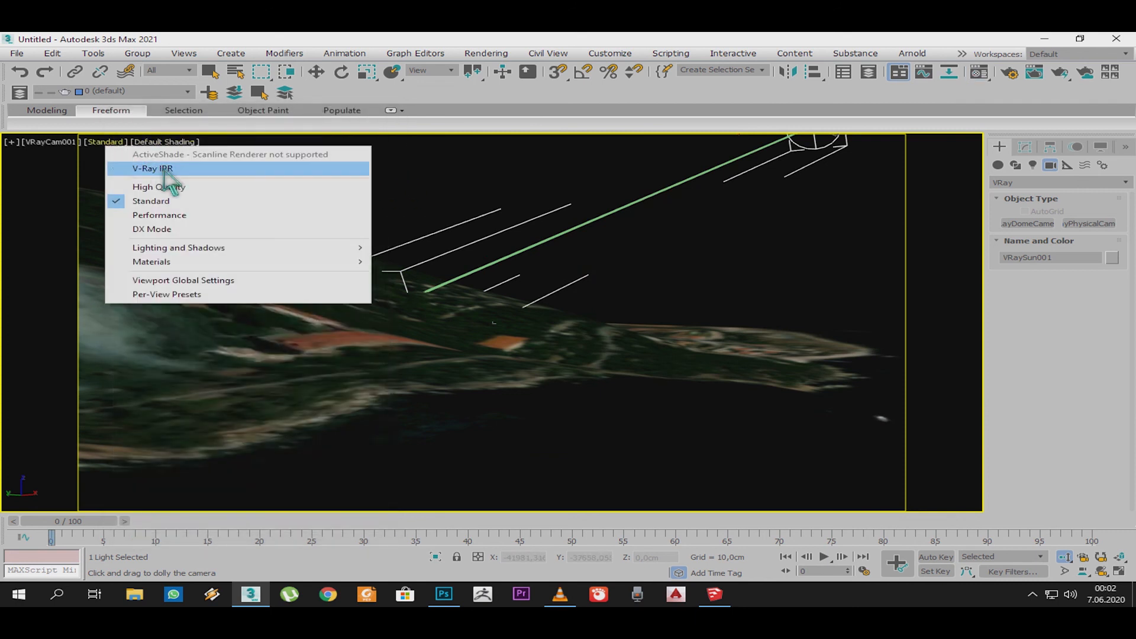
left_click(135, 168)
middle_click_drag(556, 414, 509, 409, "alt")
Set the terrain material's reflection glossiness to 0,8 and turn off Fresnel reflections.
key("m")
left_click(355, 294)
scroll(201, 409, "down", 3)
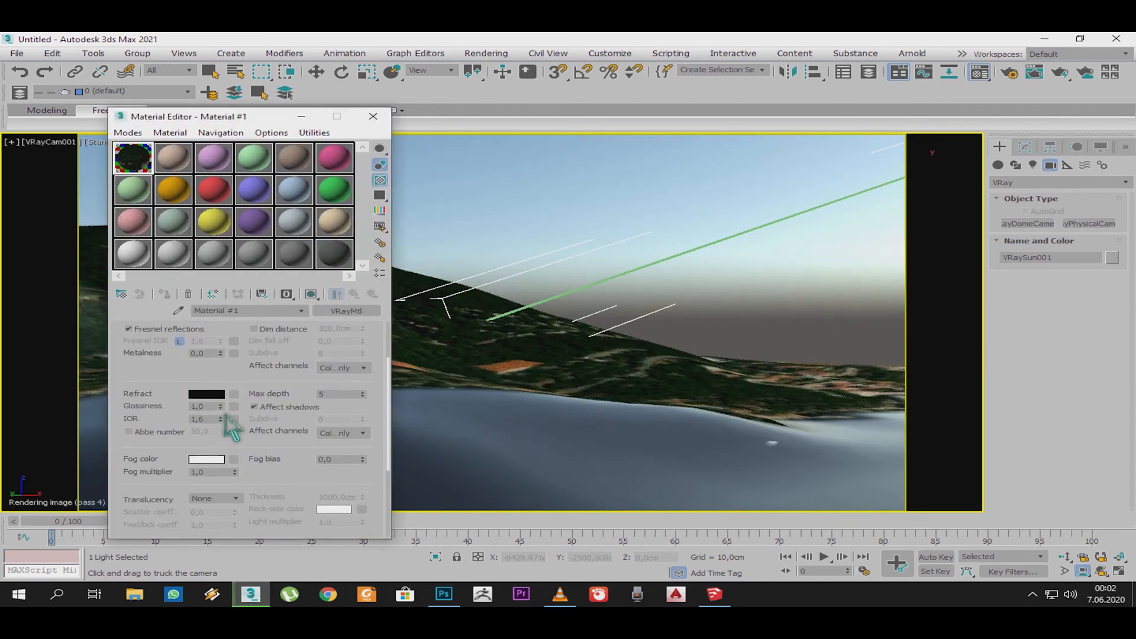
scroll(224, 415, "up", 3)
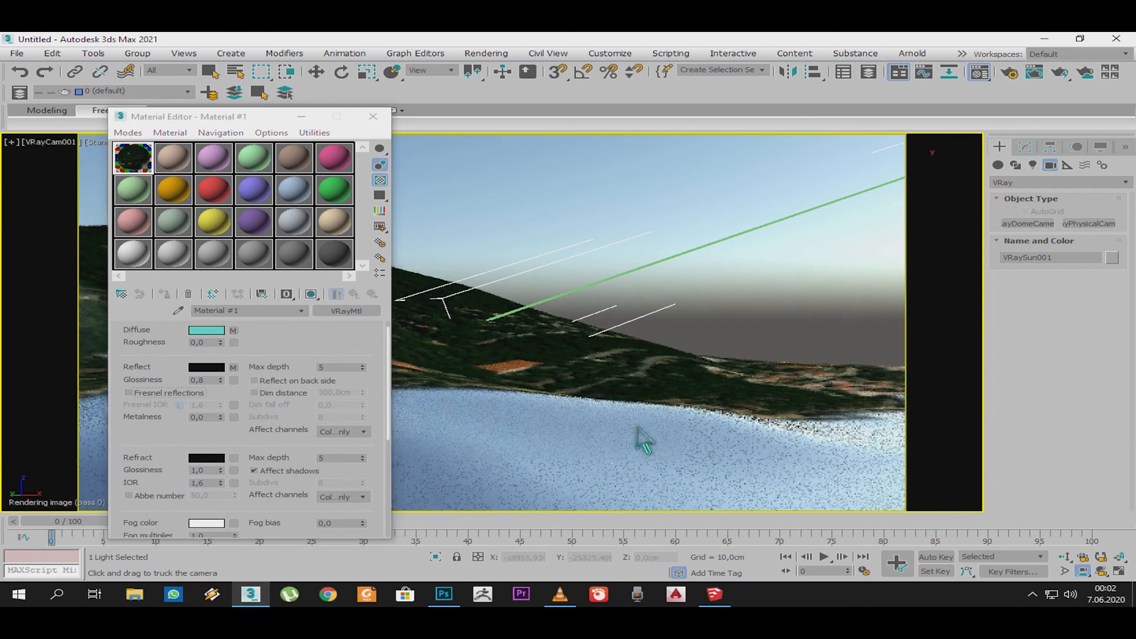
scroll(216, 472, "down", 6)
Close the material editor and orbit the camera to frame the whole hill above the water.
left_click(380, 118)
middle_click_drag(431, 410, 503, 433, "alt")
scroll(508, 423, "up", 1)
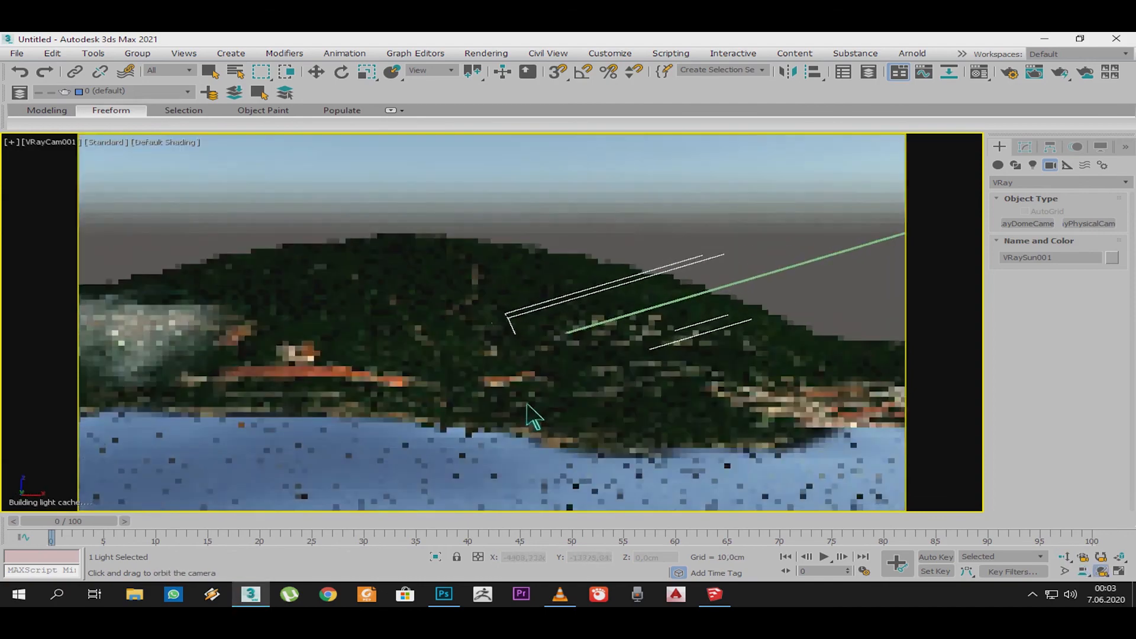